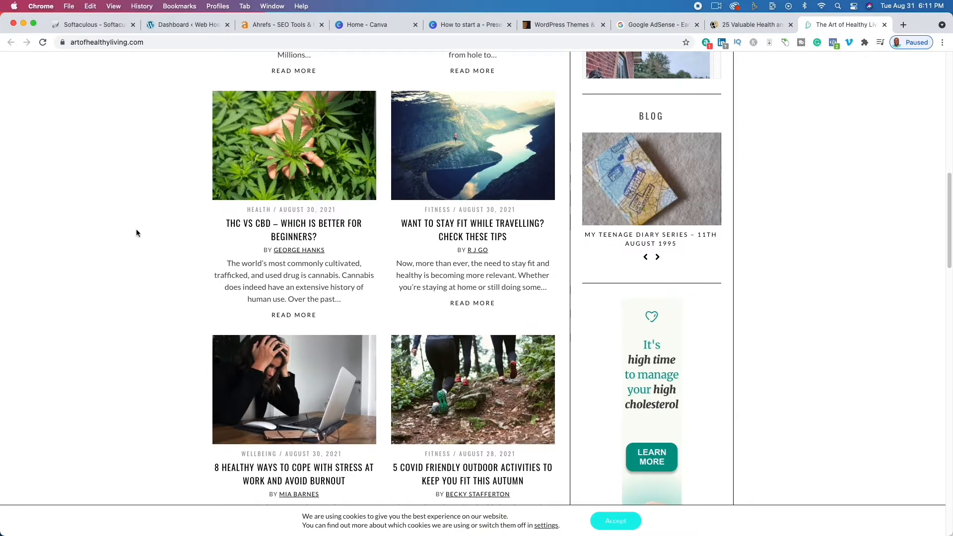
# Step: Look over the category menu of The Art of Healthy Living blog and copy the site's web address
pyautogui.scroll(10, 136, 232)
pyautogui.scroll(2, 137, 233)
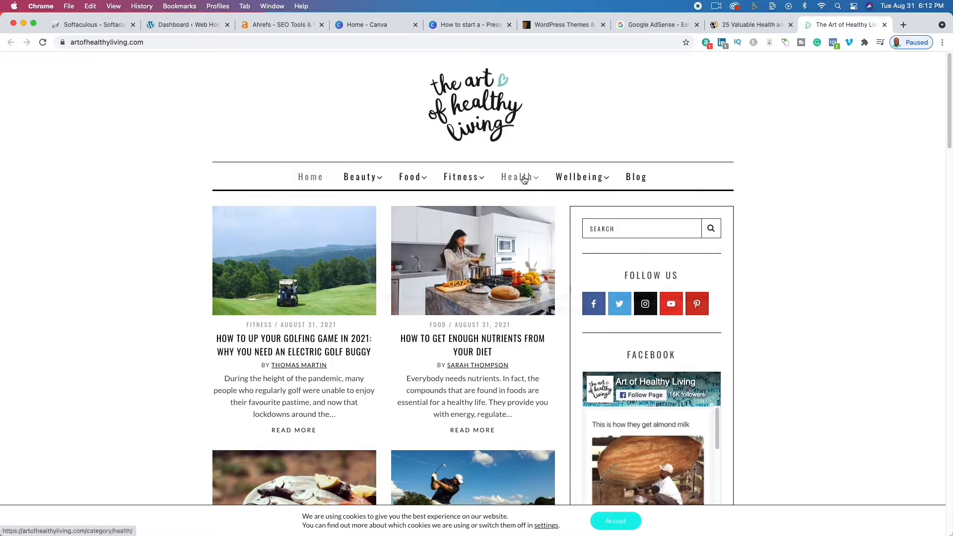
pyautogui.moveTo(524, 179)
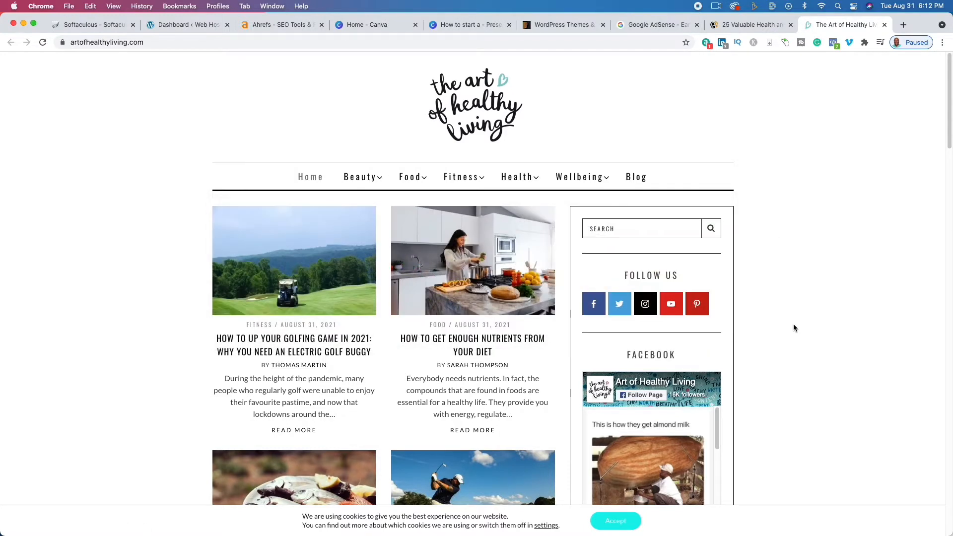
pyautogui.moveTo(479, 181)
pyautogui.click(238, 42)
pyautogui.press('super+c')
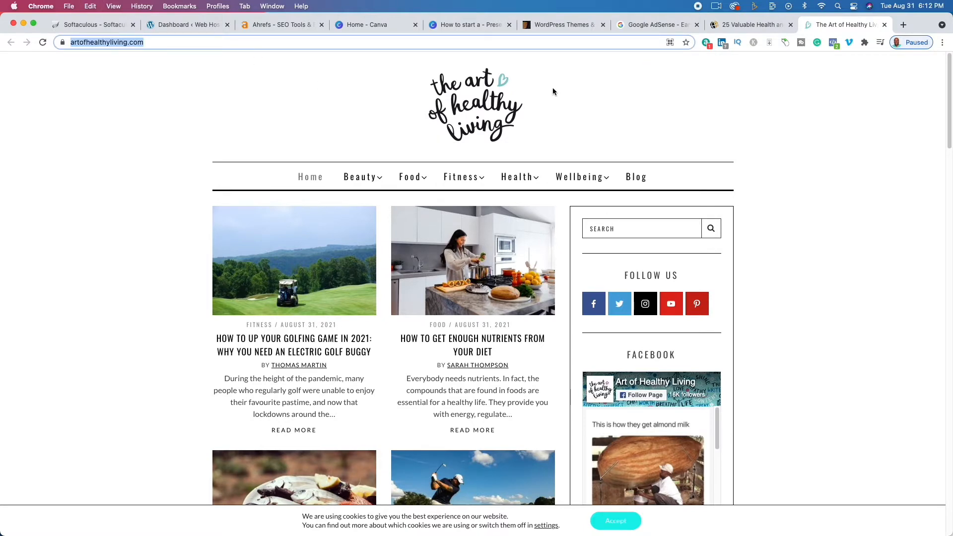
# Step: Switch to the Ahrefs site and sign in to the account
pyautogui.click(278, 25)
pyautogui.click(838, 81)
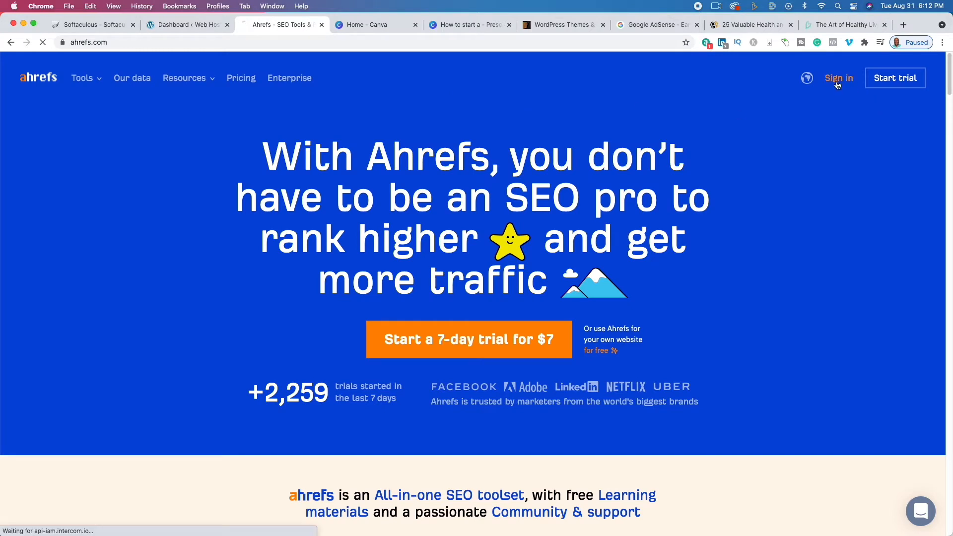
pyautogui.click(476, 293)
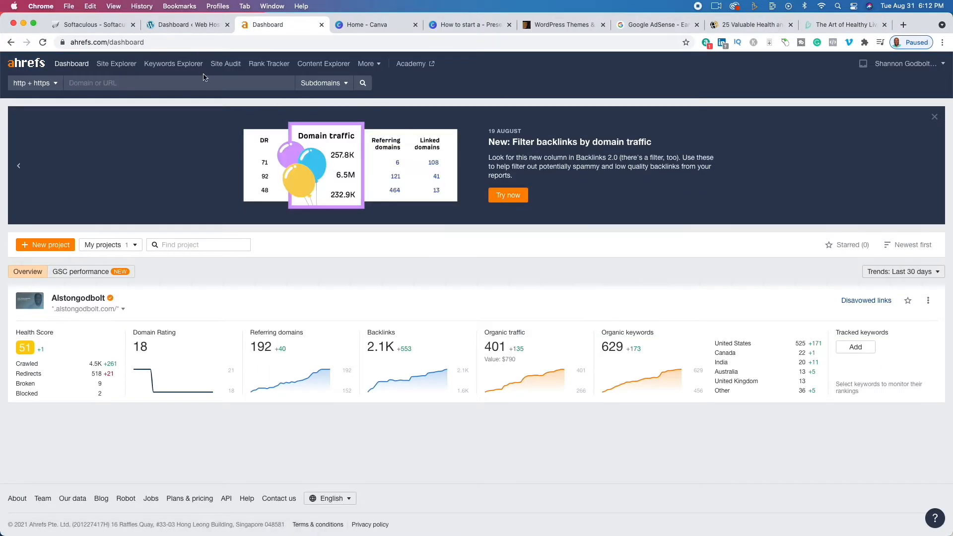
# Step: Analyze artofhealthyliving.com in Site Explorer using the copied web address
pyautogui.click(170, 65)
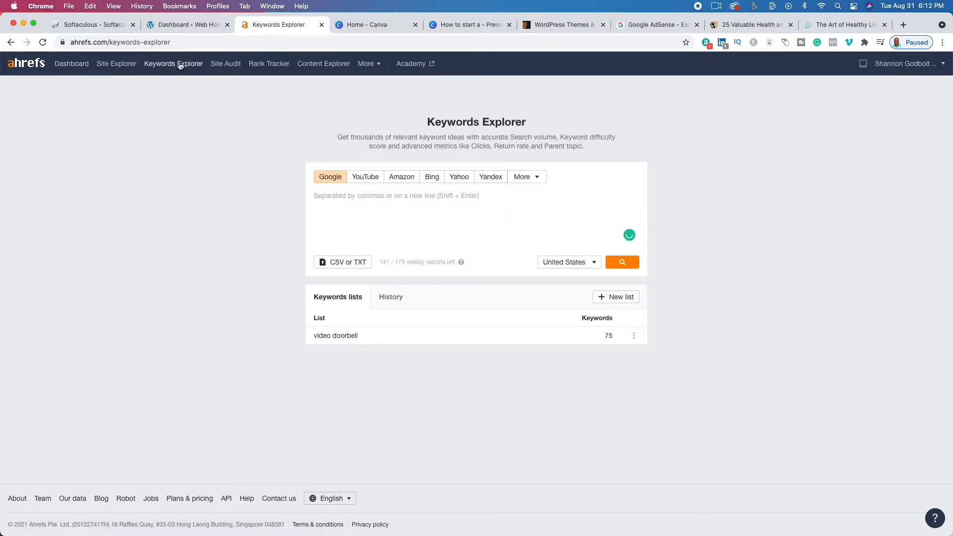
pyautogui.click(113, 63)
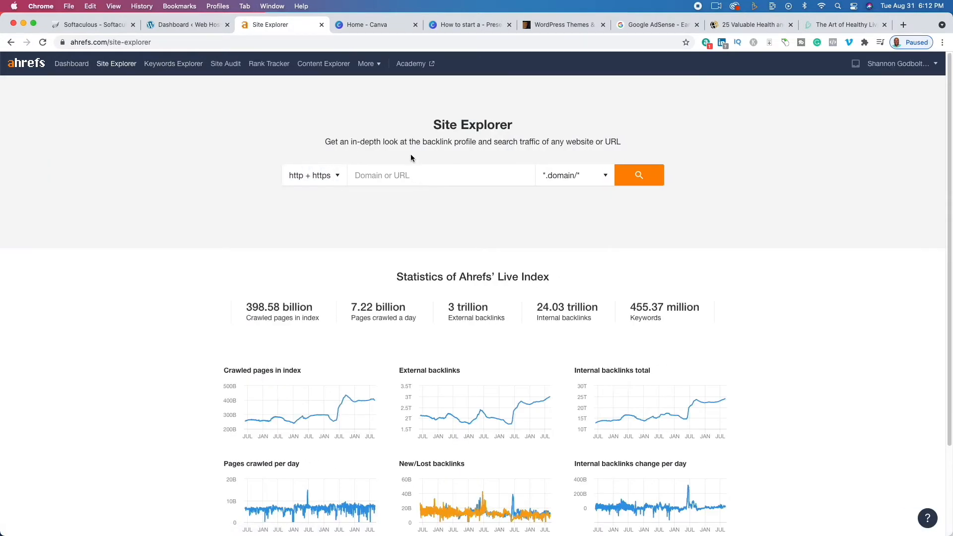
pyautogui.press('super+v')
pyautogui.press('Return')
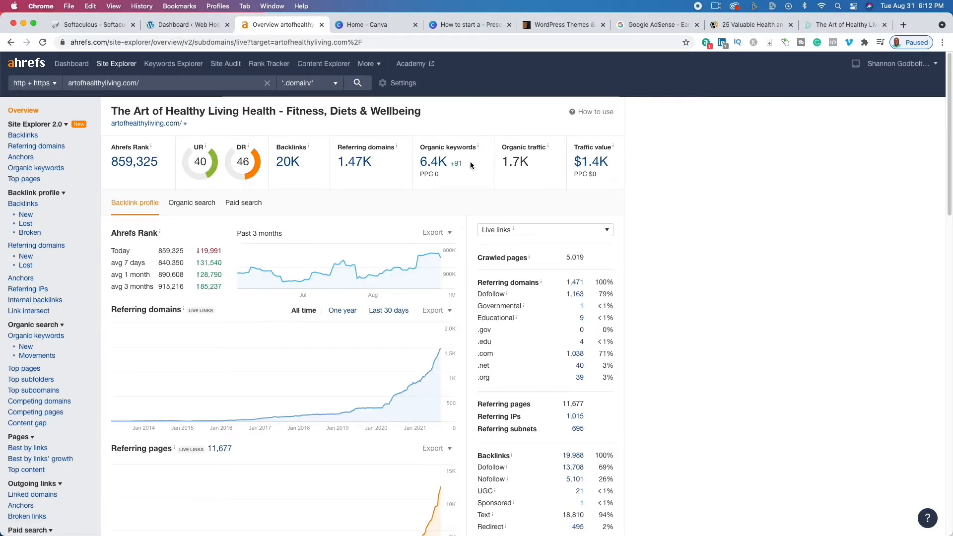
# Step: Show the site's organic keywords and filter them to a maximum keyword difficulty (KD) of 5
pyautogui.click(434, 161)
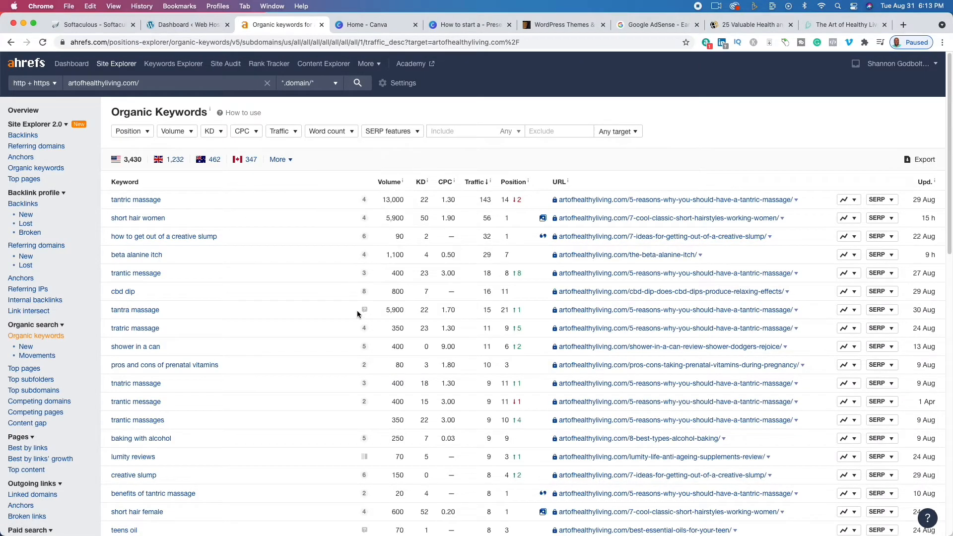
pyautogui.click(214, 131)
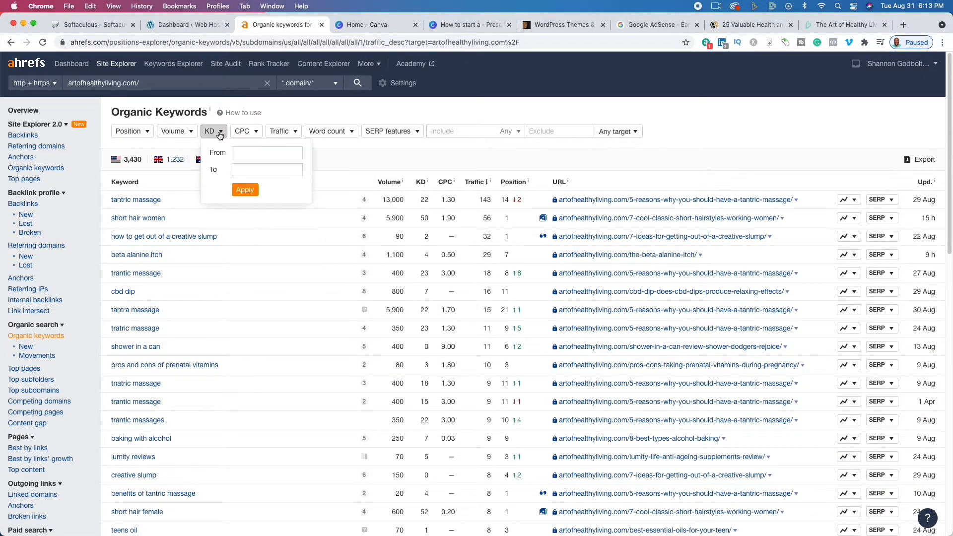
pyautogui.click(258, 169)
pyautogui.write('5')
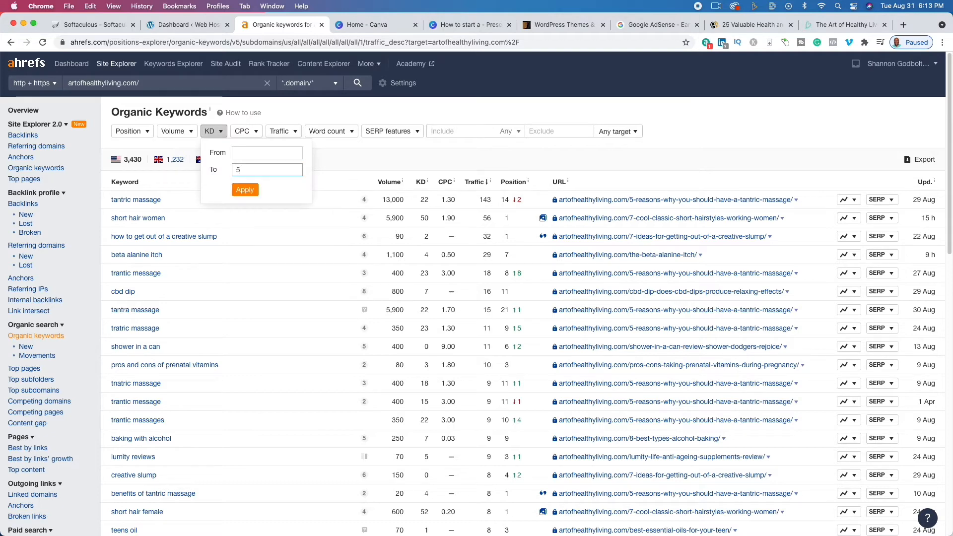
pyautogui.press('Return')
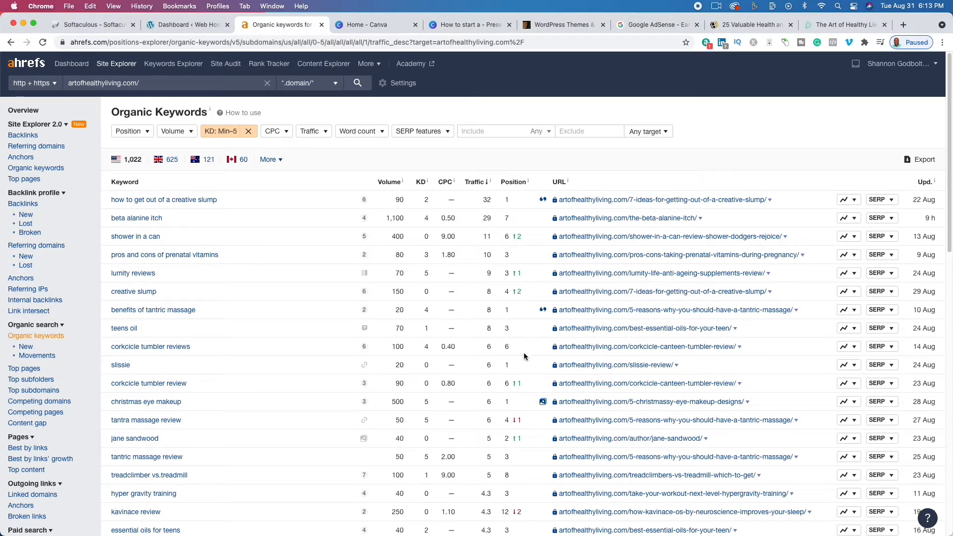
# Step: Examine the filtered organic keywords, comparing their search volume, difficulty, traffic and ranking pages
pyautogui.scroll(-1, 308, 369)
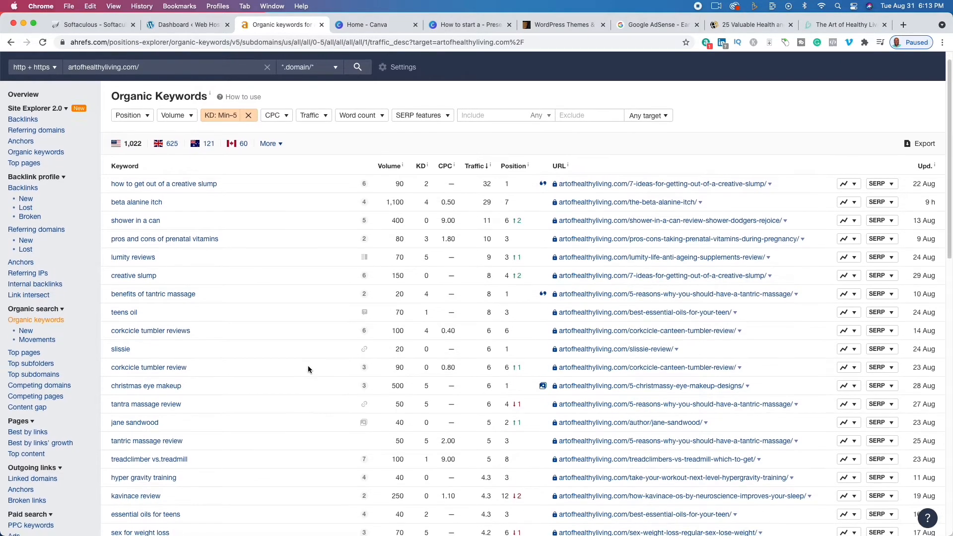
pyautogui.scroll(-3, 309, 368)
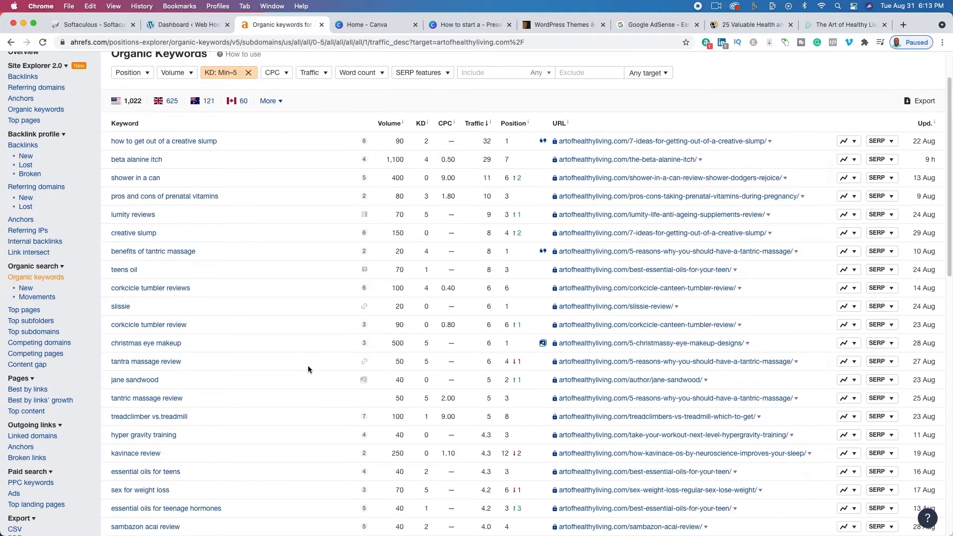
pyautogui.scroll(-10, 308, 368)
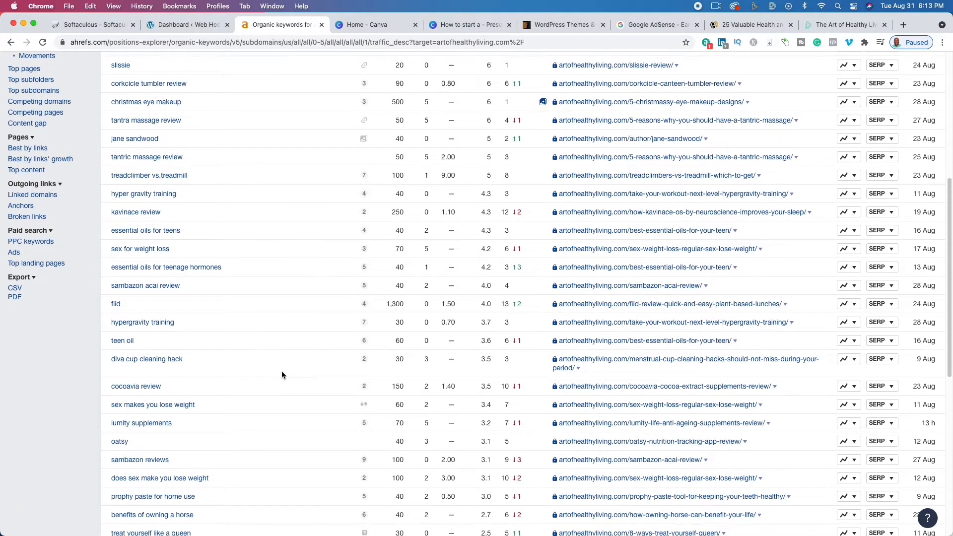
pyautogui.scroll(-1, 282, 371)
pyautogui.scroll(-4, 282, 371)
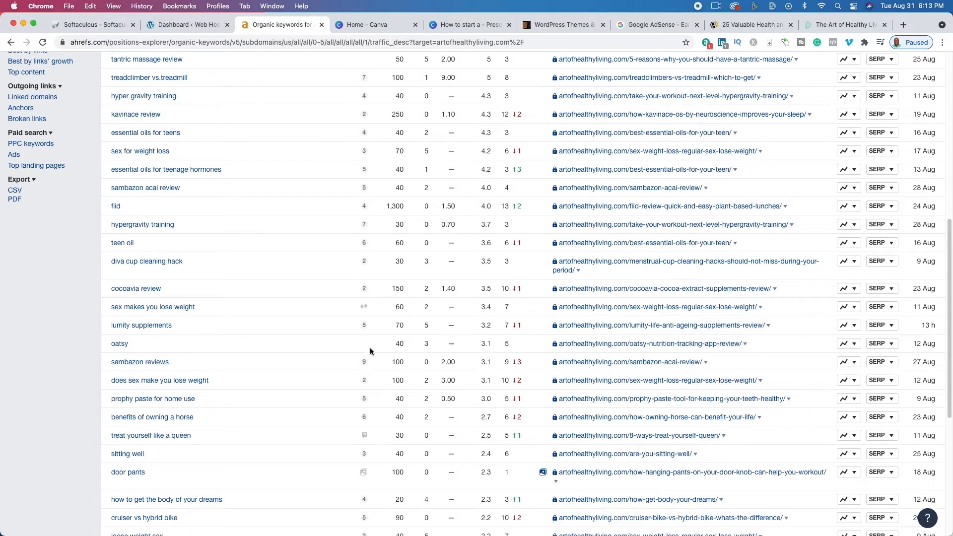
pyautogui.scroll(-3, 286, 389)
pyautogui.scroll(-4, 286, 389)
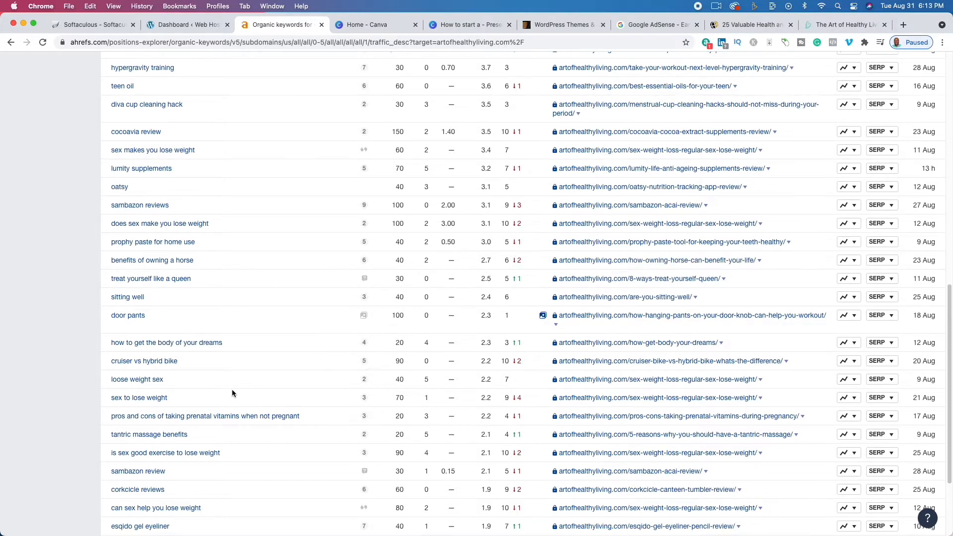
pyautogui.scroll(-5, 231, 390)
pyautogui.scroll(3, 237, 390)
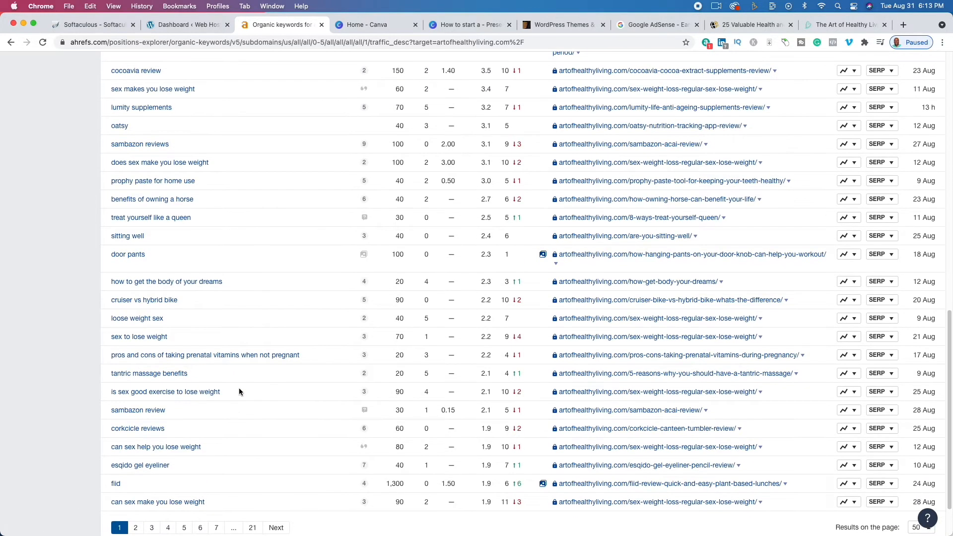
pyautogui.scroll(10, 244, 388)
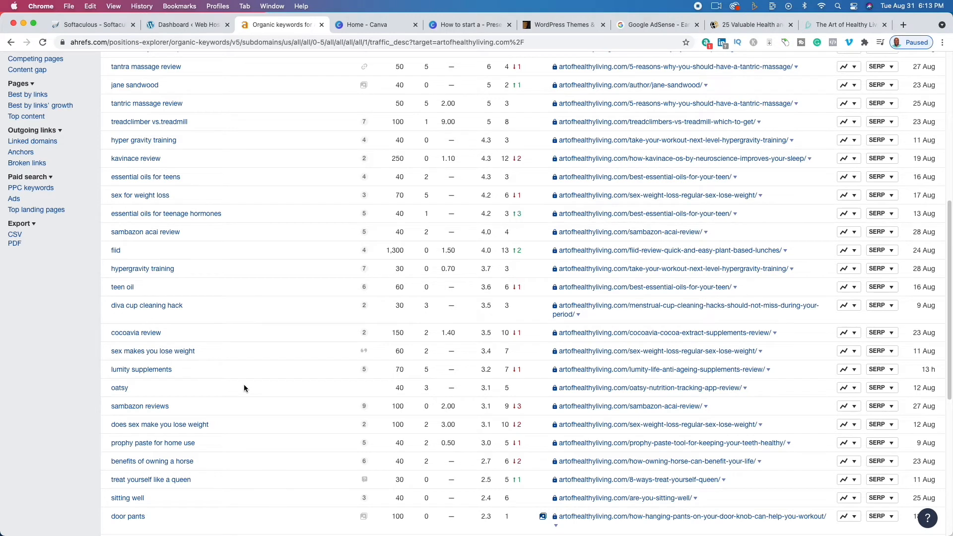
pyautogui.scroll(10, 244, 388)
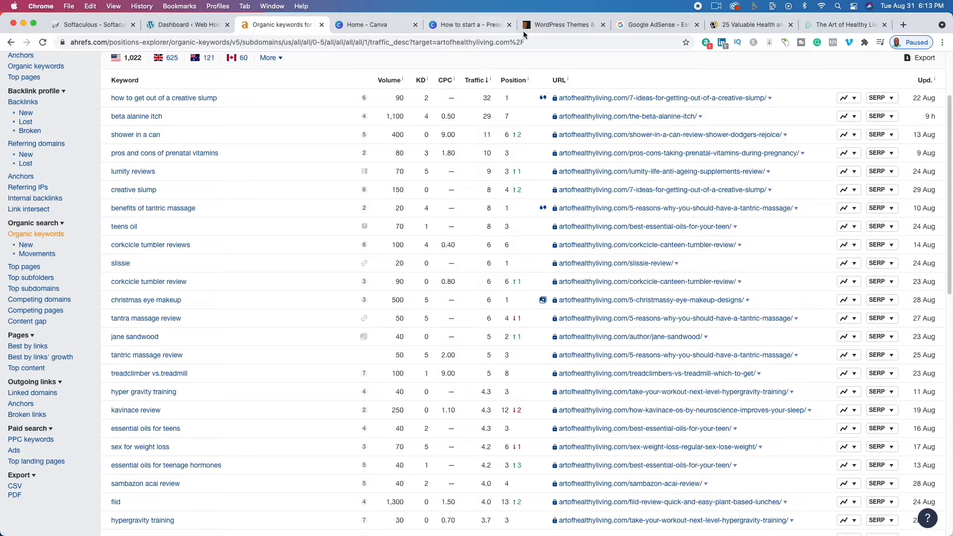
# Step: Review the Steps slide of the Canva presentation, revisiting The Art of Healthy Living blog in between
pyautogui.click(467, 25)
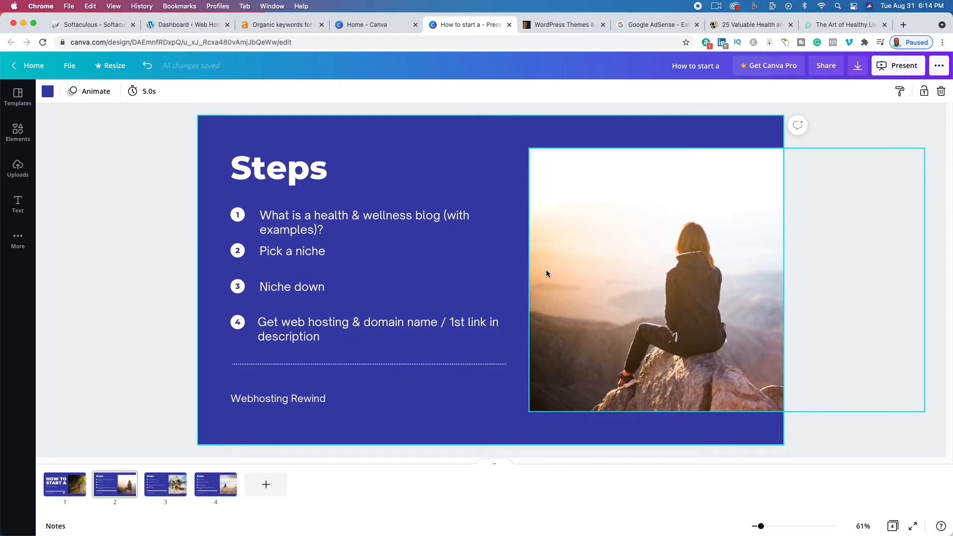
pyautogui.click(851, 28)
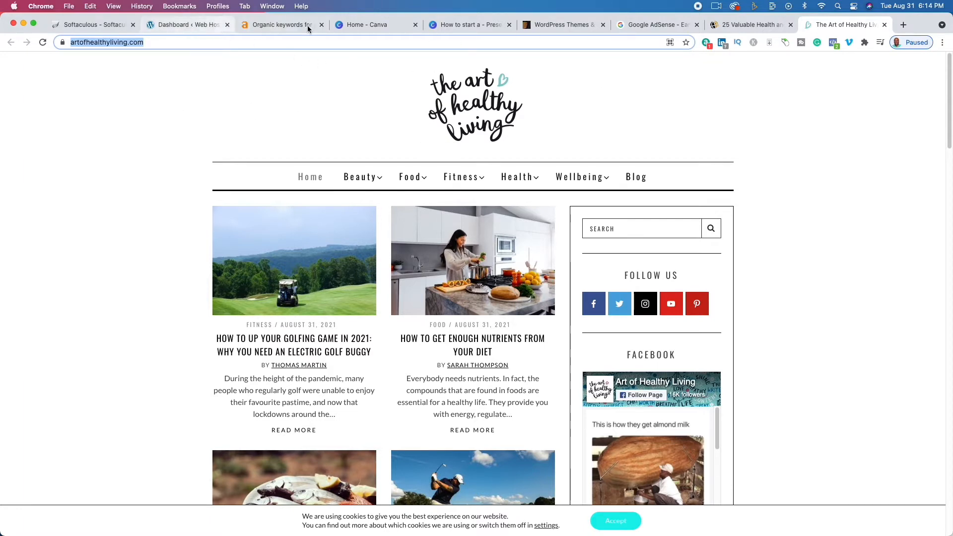
pyautogui.click(468, 28)
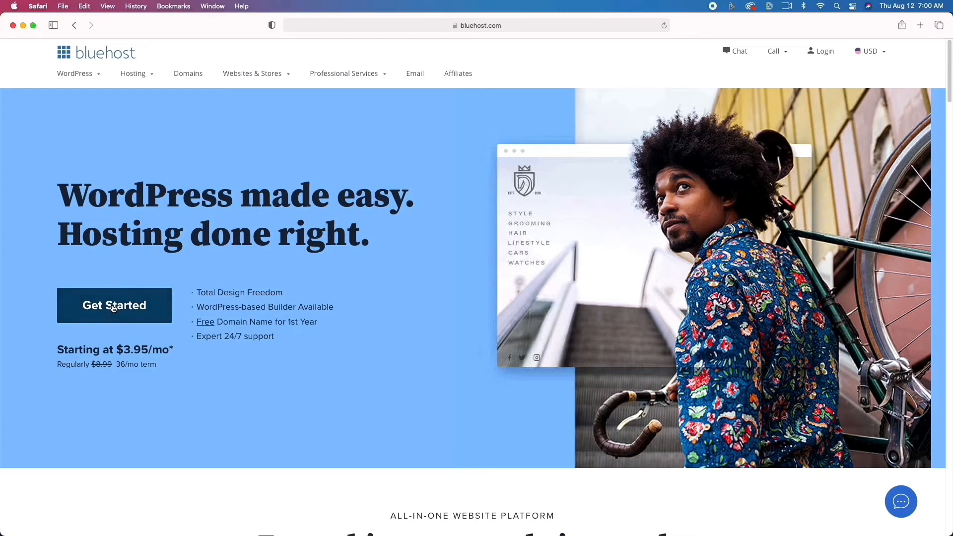
# Step: Start the Bluehost sign-up in Safari, compare the shared hosting plans and select the Basic plan with the 36-month term
pyautogui.click(113, 307)
pyautogui.scroll(-3, 112, 306)
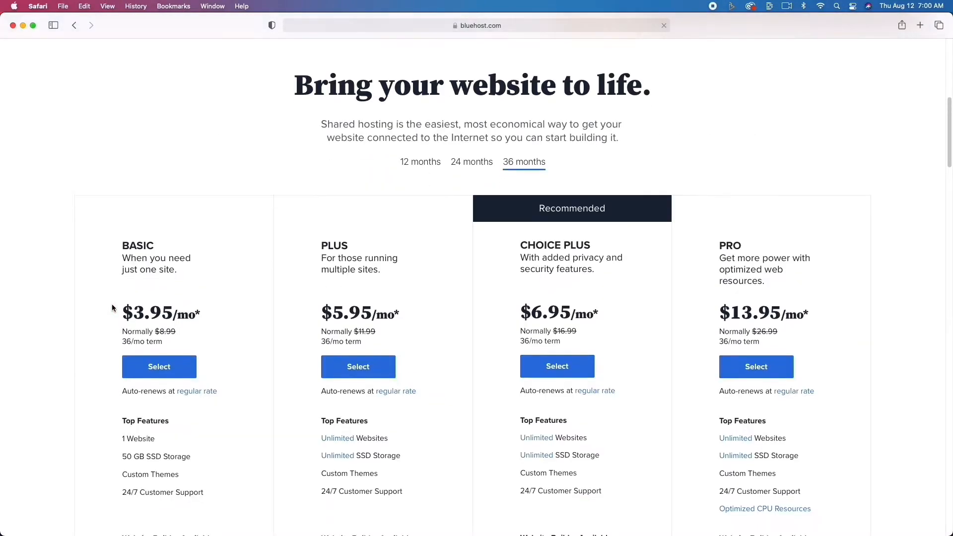
pyautogui.scroll(-5, 113, 308)
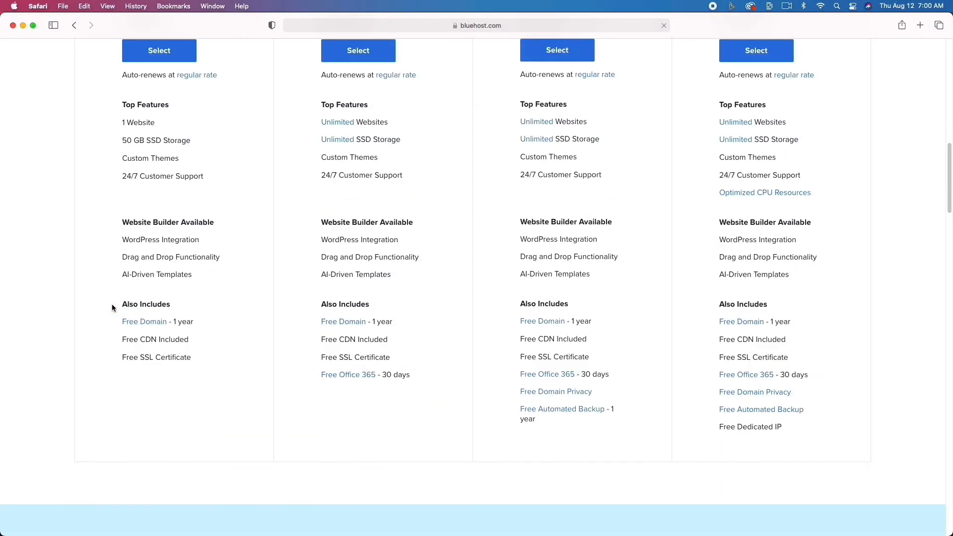
pyautogui.scroll(4, 112, 308)
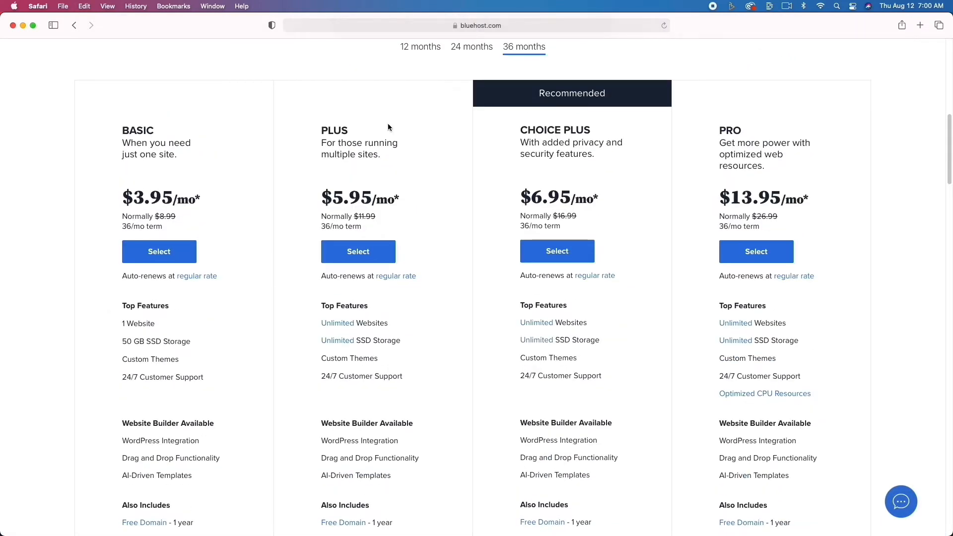
pyautogui.click(177, 250)
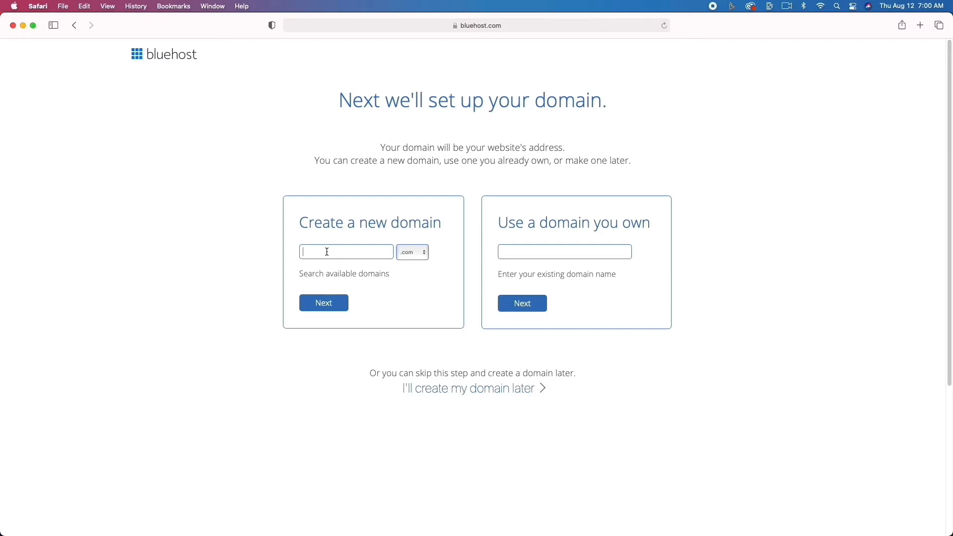
# Step: Try webhostingreview.com as the new domain, and submit webhostingrewinds.com in its place
pyautogui.write('webhostingreview')
pyautogui.click(343, 303)
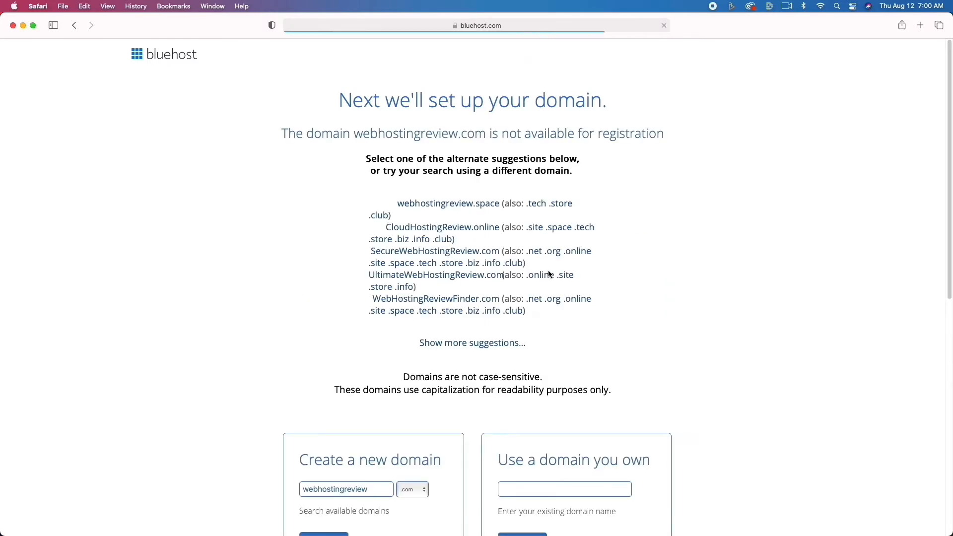
pyautogui.scroll(-3, 475, 282)
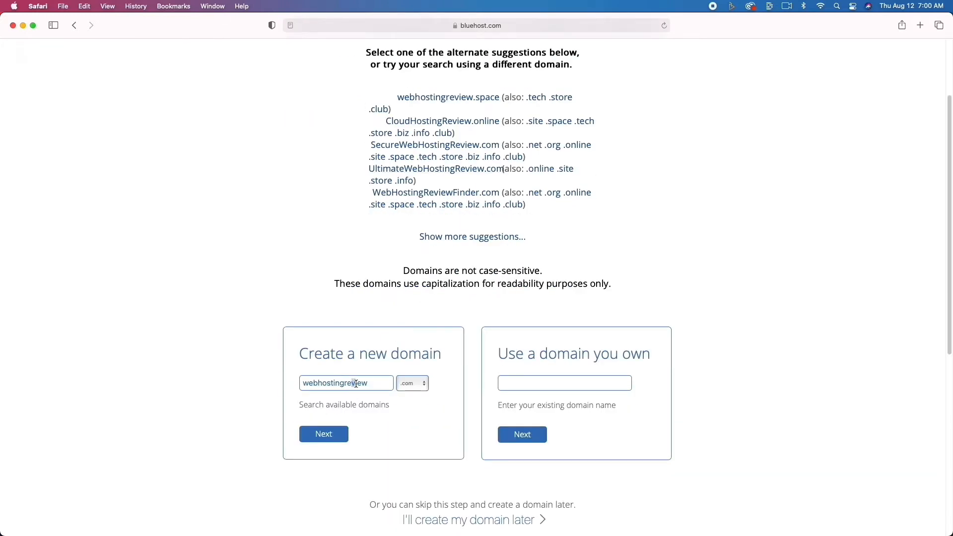
pyautogui.moveTo(352, 385); pyautogui.dragTo(383, 386)
pyautogui.write('winds')
pyautogui.click(344, 428)
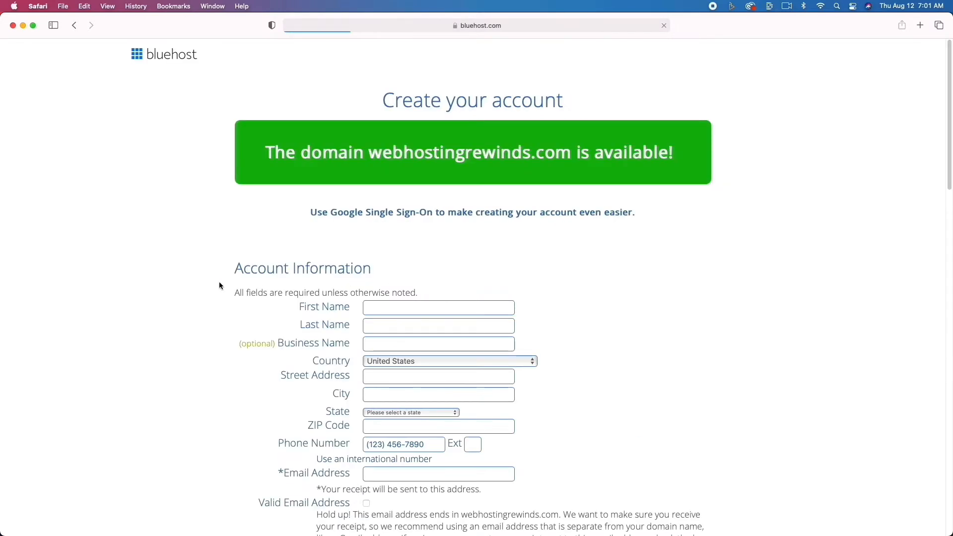
# Step: Review the account creation form, including the account information, package information and package extras sections
pyautogui.scroll(-5, 220, 286)
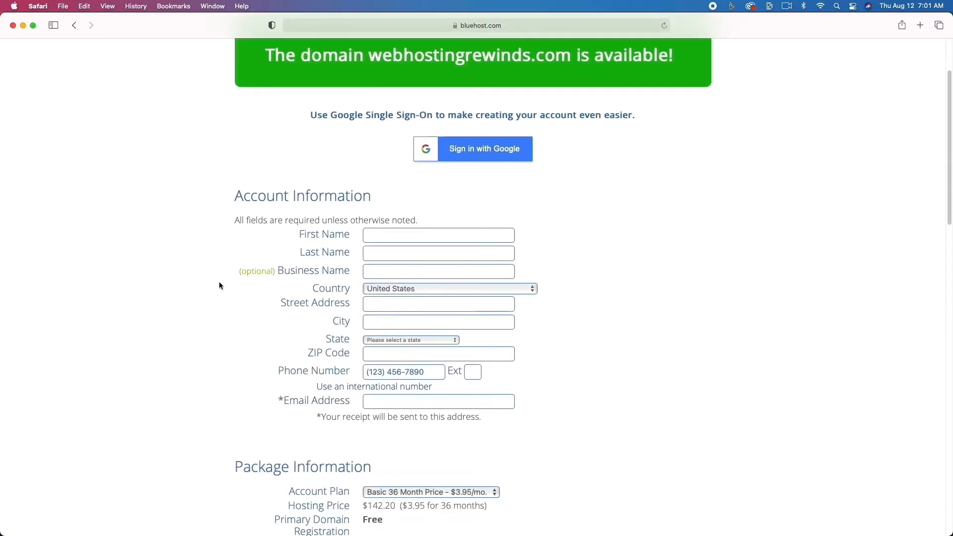
pyautogui.scroll(-1, 220, 285)
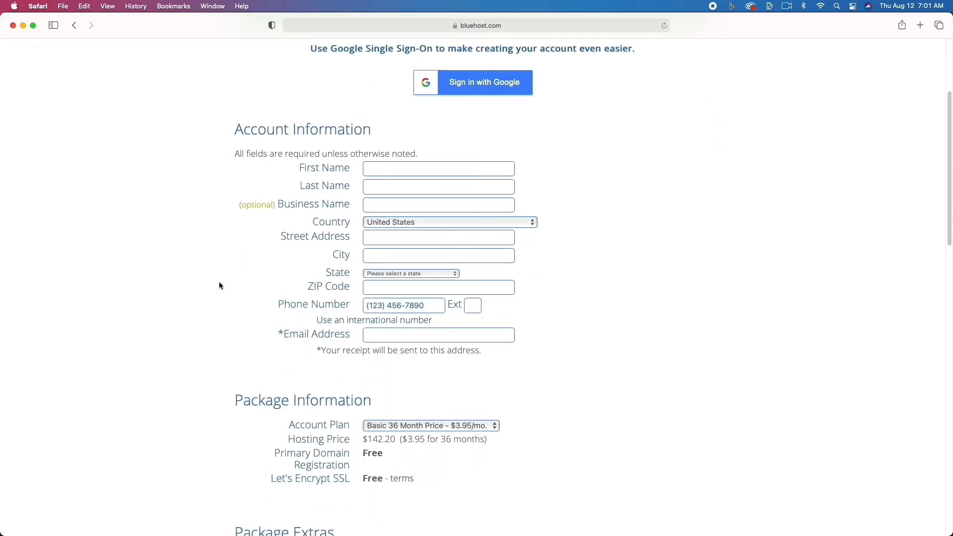
pyautogui.scroll(-1, 220, 285)
pyautogui.scroll(-5, 220, 285)
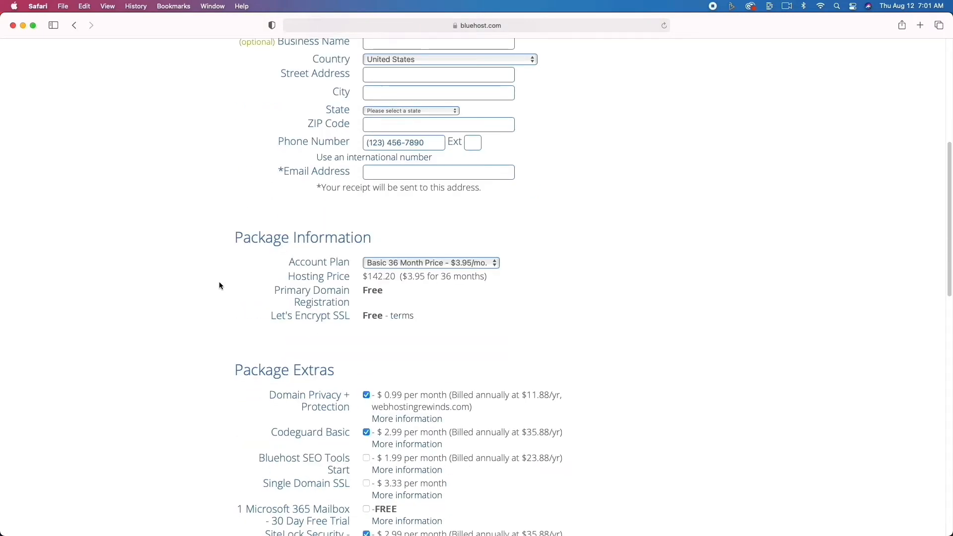
pyautogui.scroll(-5, 220, 285)
pyautogui.scroll(17, 220, 286)
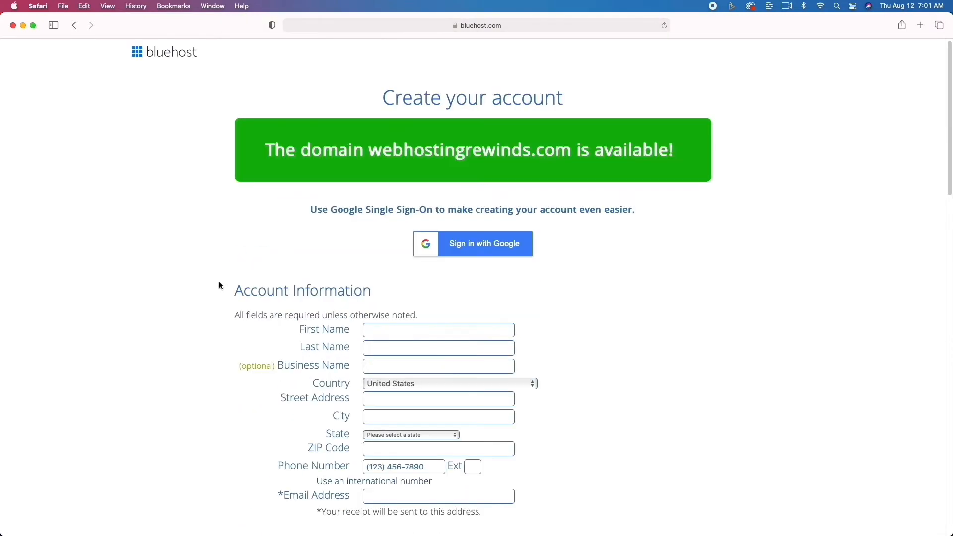
pyautogui.scroll(-5, 220, 286)
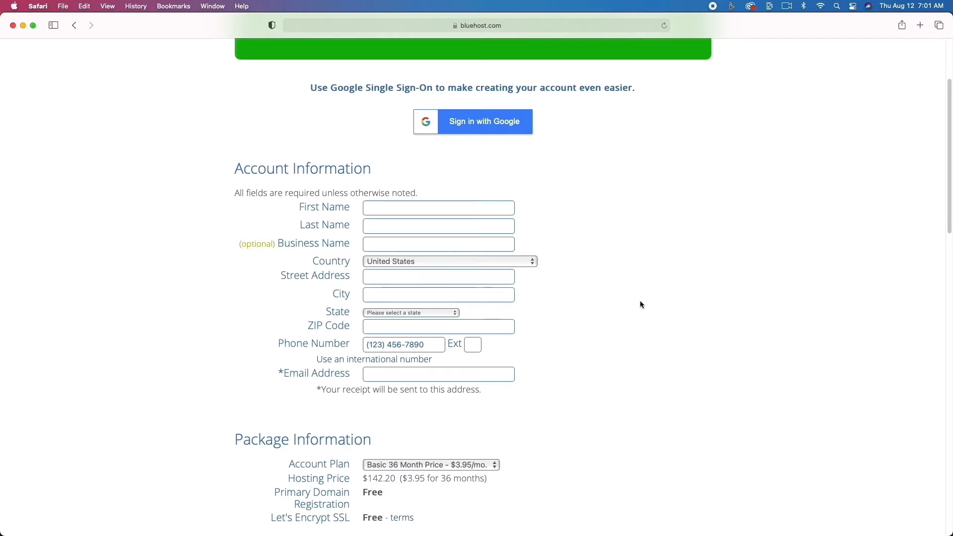
# Step: Review the rest of the account creation form, covering the package extras, payment information and auto renewal terms
pyautogui.scroll(-10, 570, 343)
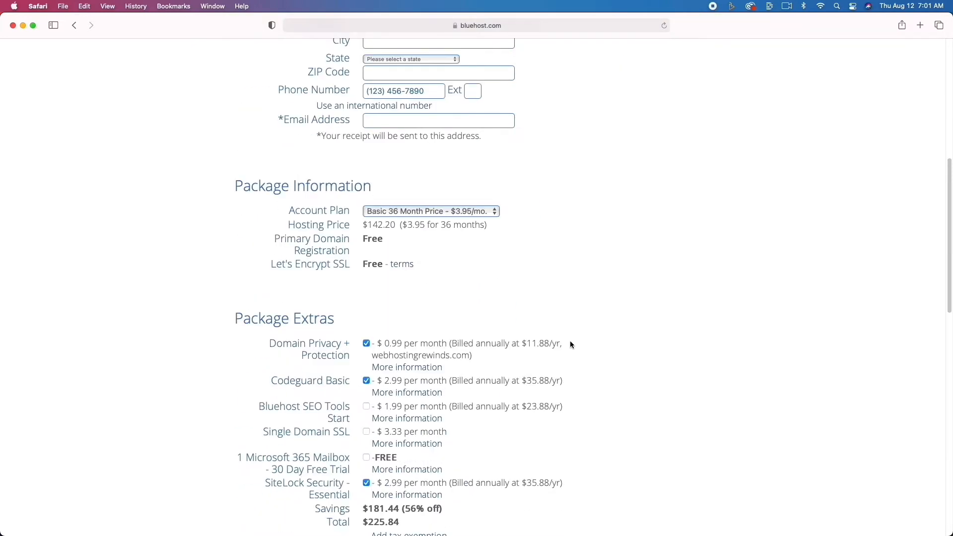
pyautogui.scroll(-4, 570, 344)
pyautogui.scroll(-1, 571, 343)
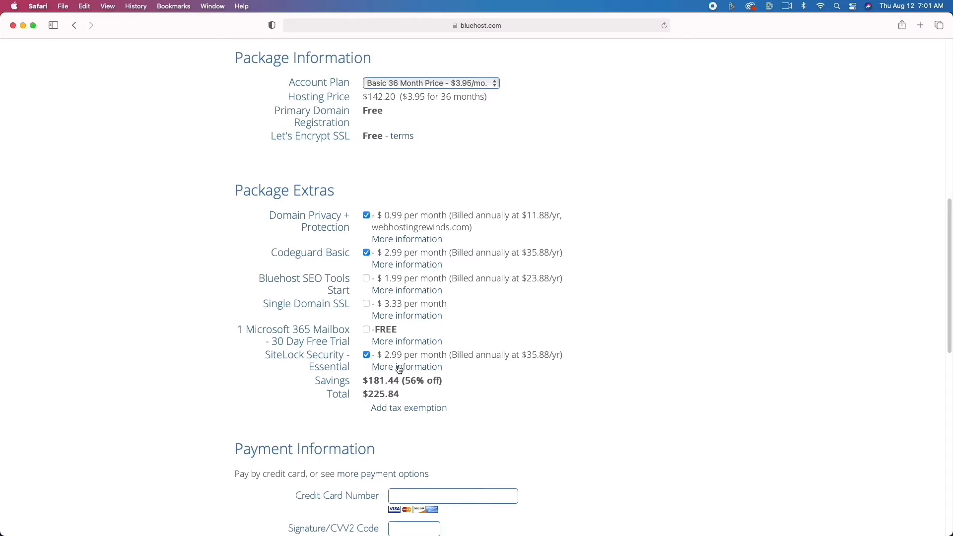
pyautogui.scroll(-5, 425, 435)
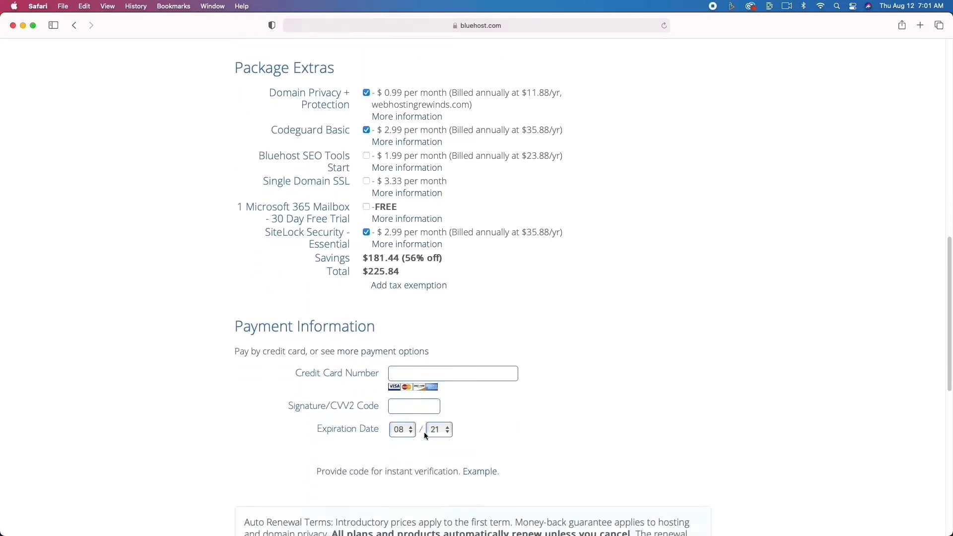
pyautogui.scroll(-8, 425, 436)
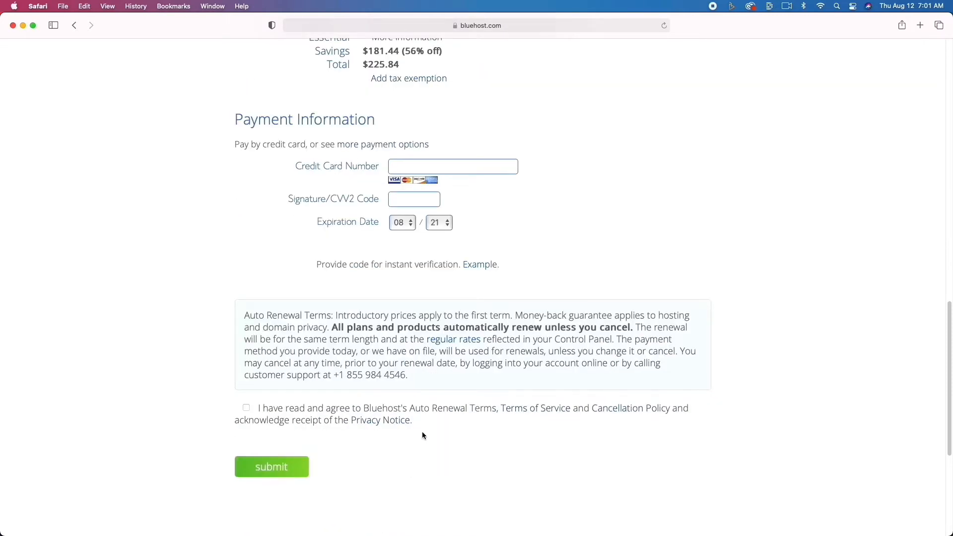
pyautogui.scroll(20, 422, 431)
pyautogui.scroll(8, 423, 433)
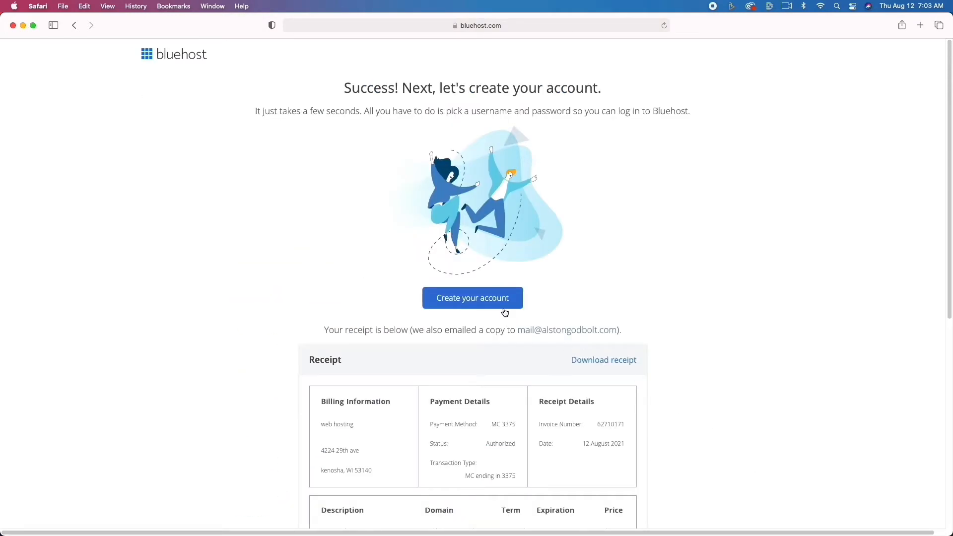
# Step: Create the Bluehost account for webhostingrewinds.com by entering and retyping a new account password and agreeing to the Privacy Policy and Terms of Service
pyautogui.click(505, 311)
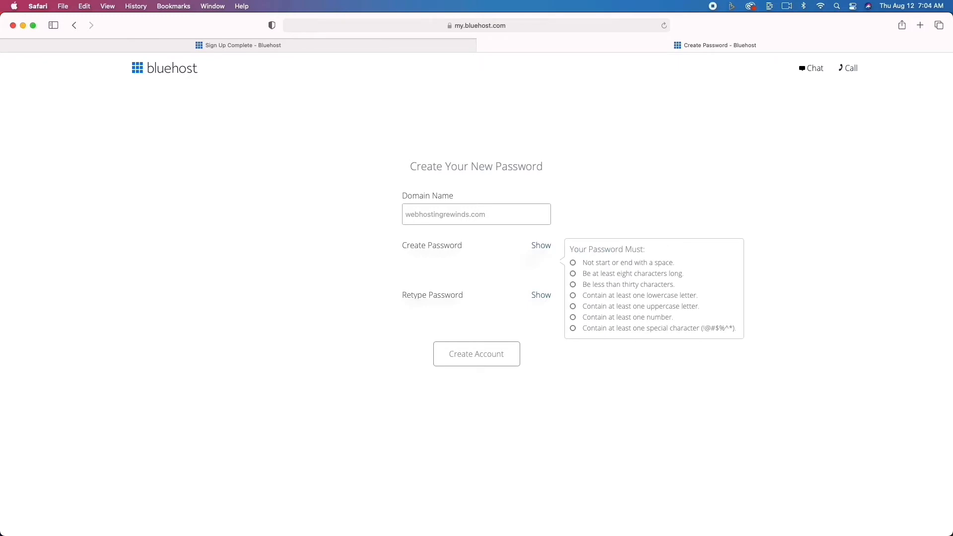
pyautogui.write('•••••••••')
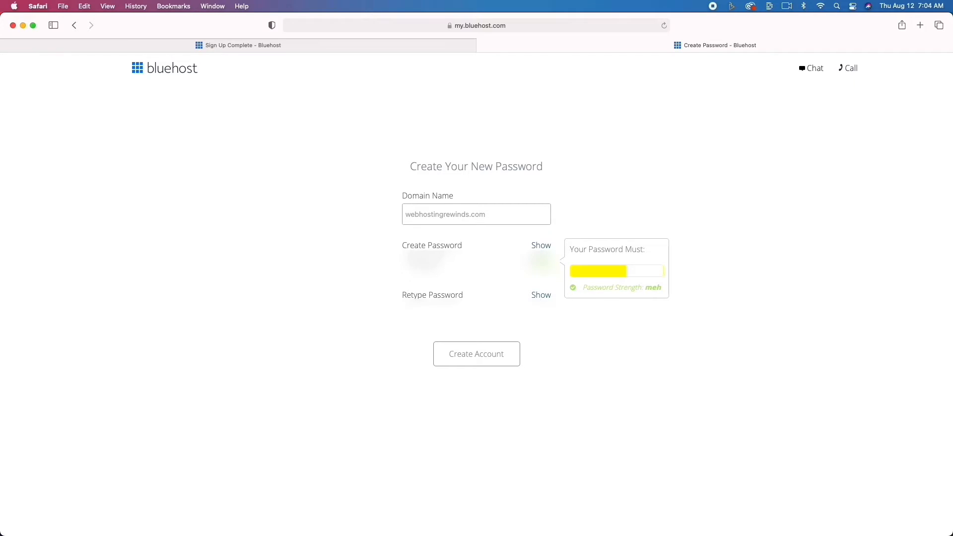
pyautogui.press('Tab')
pyautogui.write('••')
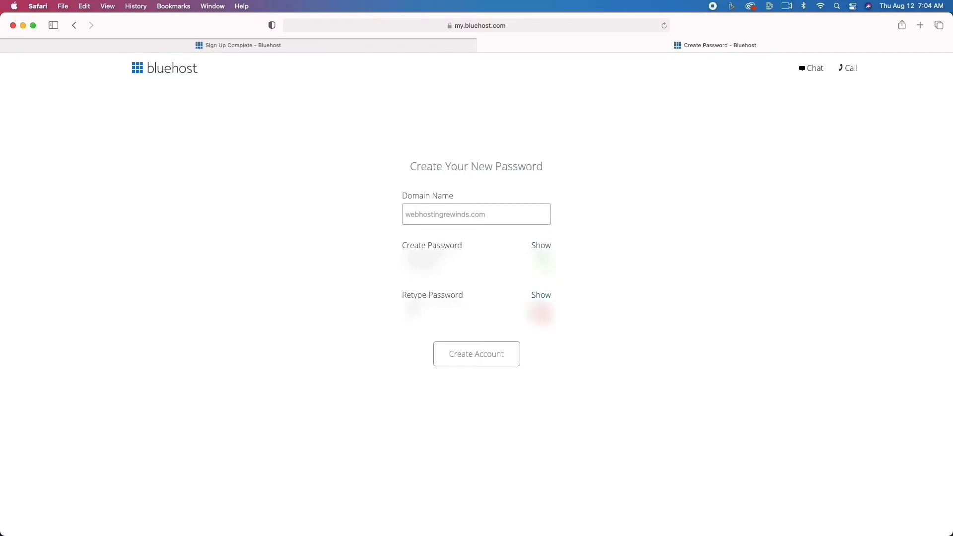
pyautogui.write('•••••••')
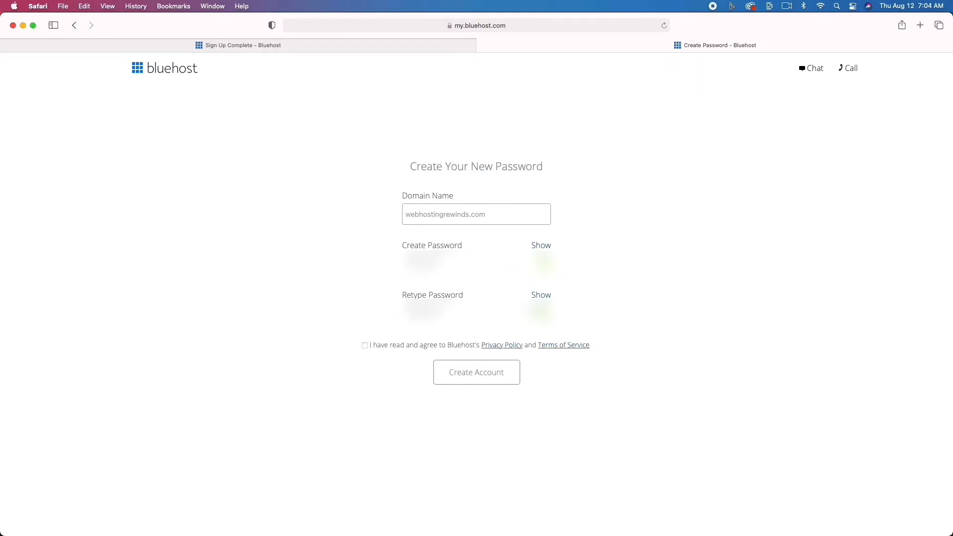
pyautogui.click(365, 346)
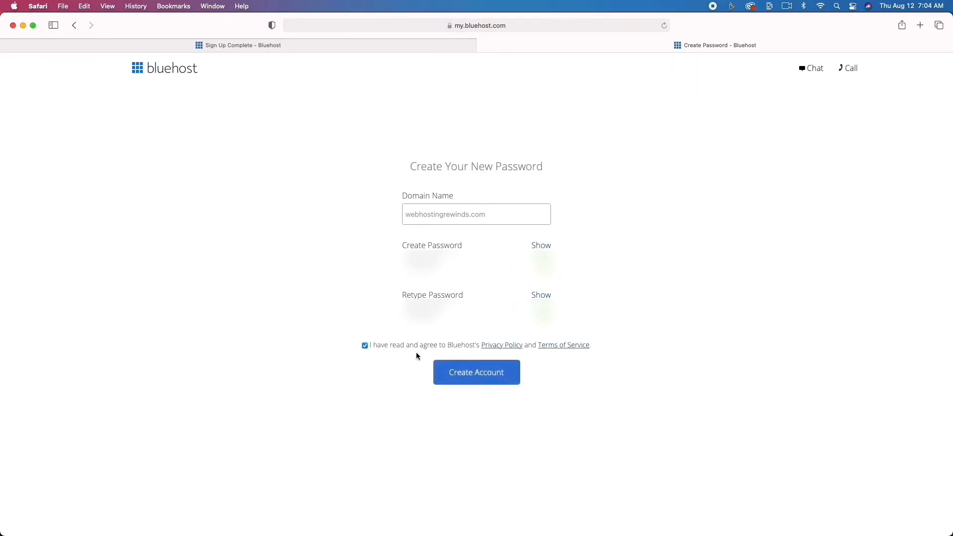
pyautogui.click(476, 381)
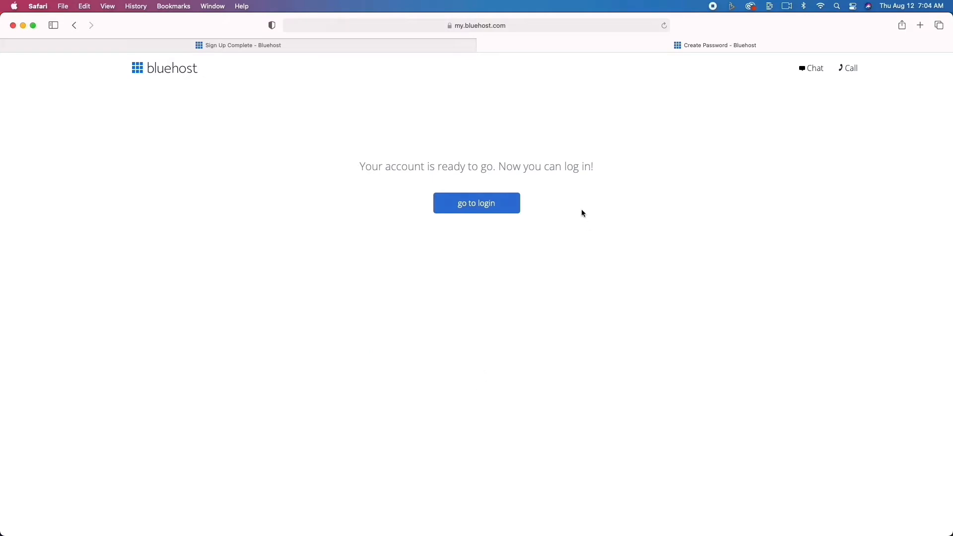
# Step: Log in to the new Bluehost hosting account with the account password, declining to save the password in the browser
pyautogui.click(480, 208)
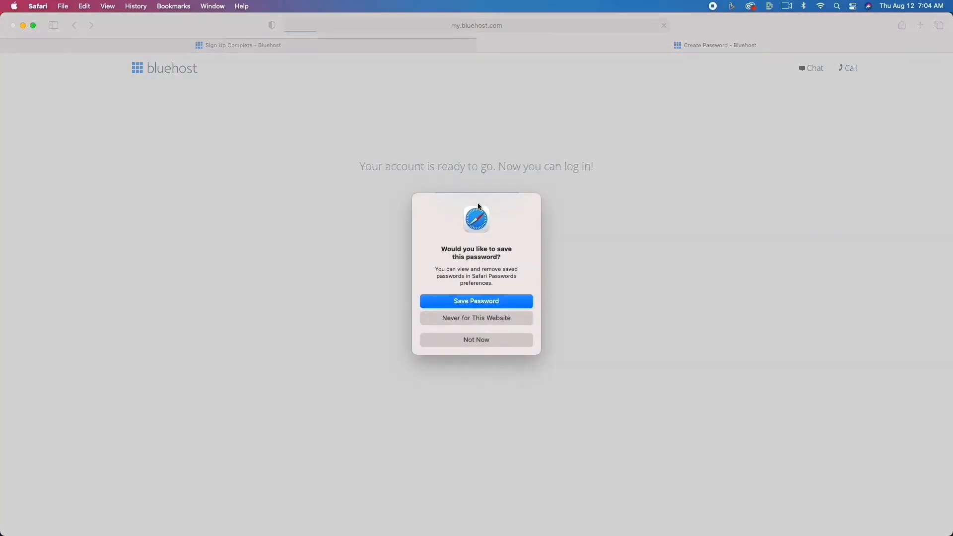
pyautogui.click(492, 342)
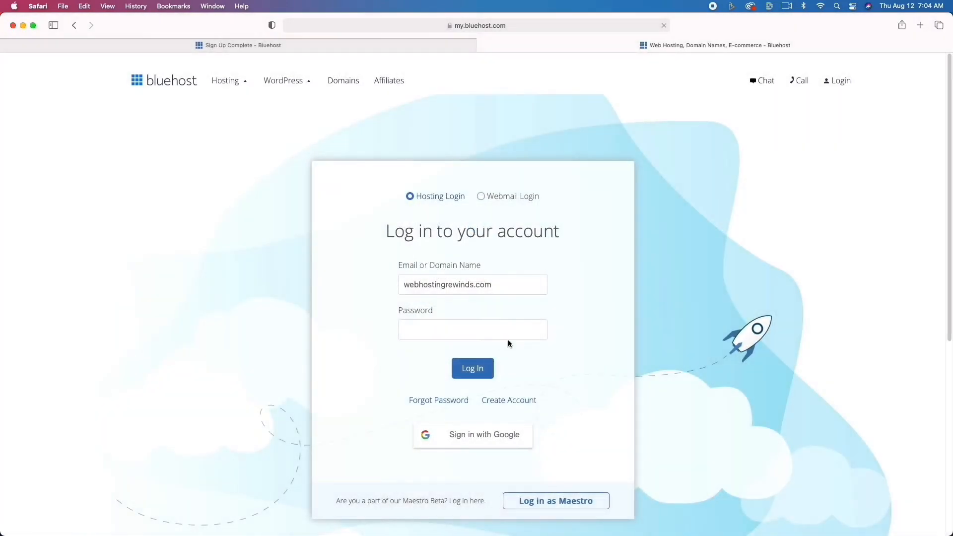
pyautogui.click(485, 328)
pyautogui.write('********')
pyautogui.click(479, 370)
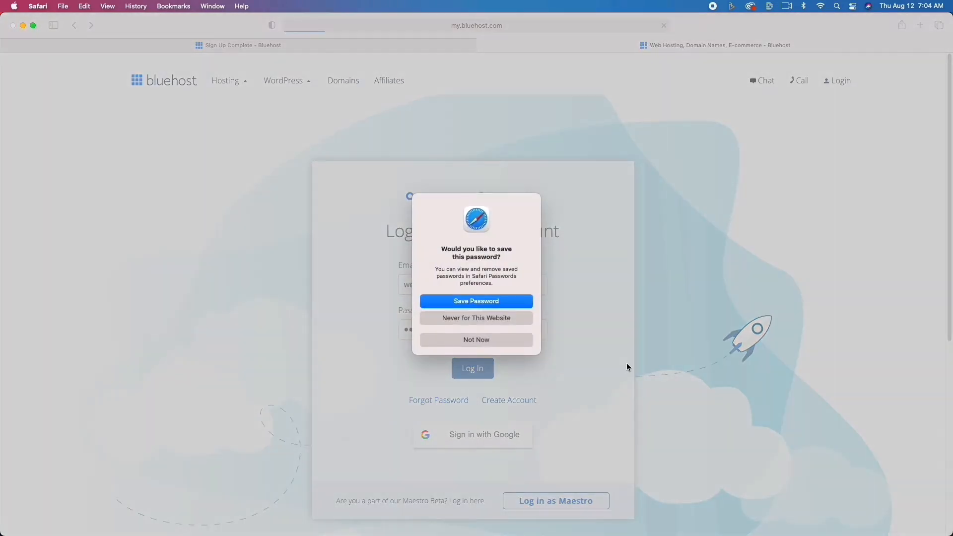
pyautogui.click(511, 341)
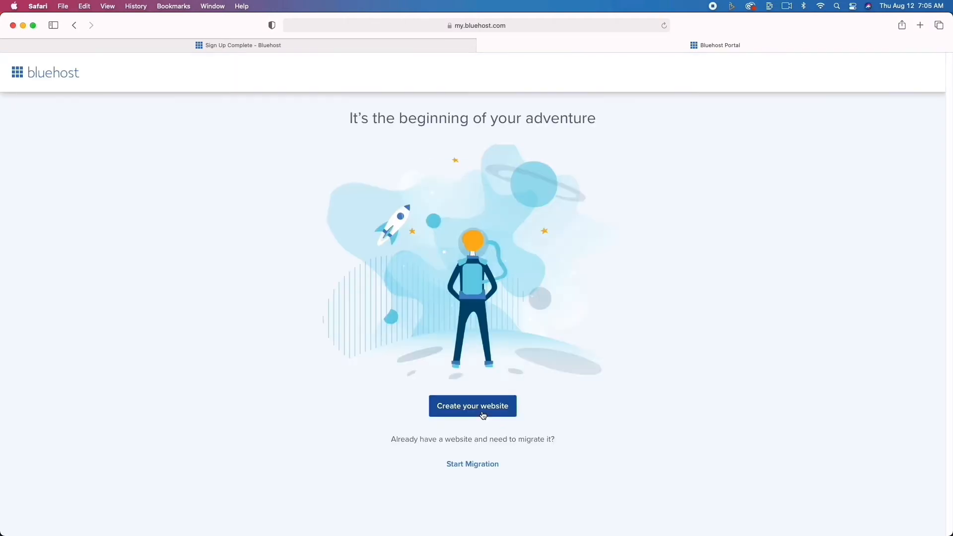
# Step: Start creating the website, skip the help and comfort-level questions, and choose the WordPress option with limitless customization
pyautogui.click(479, 409)
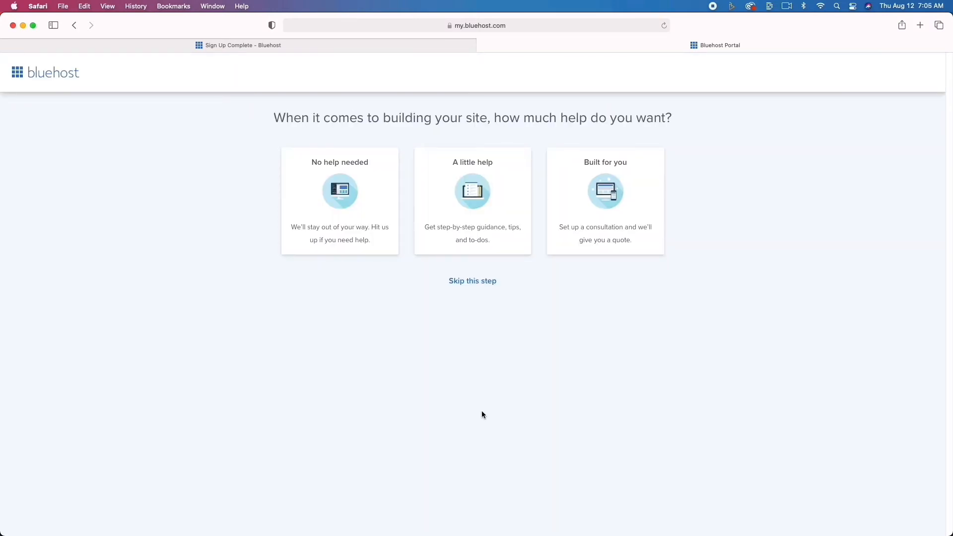
pyautogui.click(338, 198)
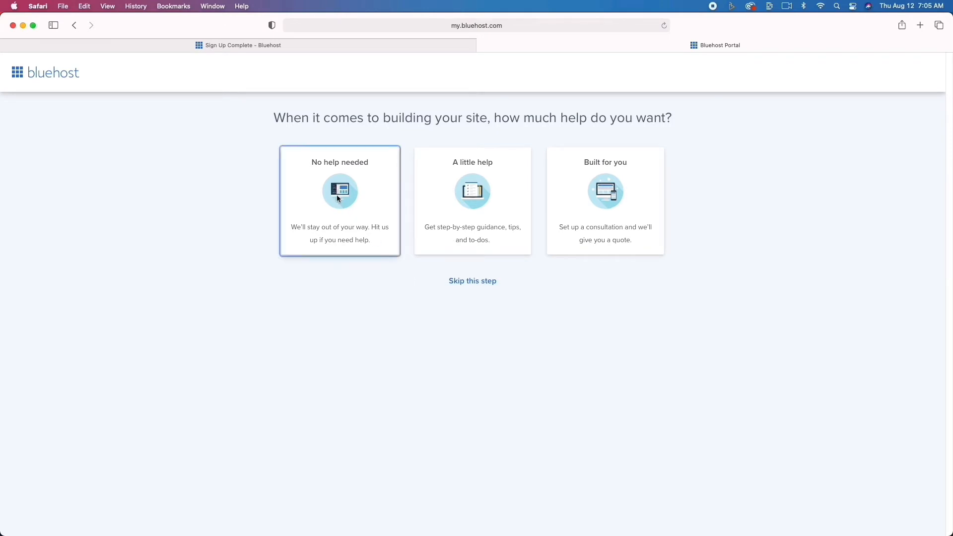
pyautogui.click(469, 288)
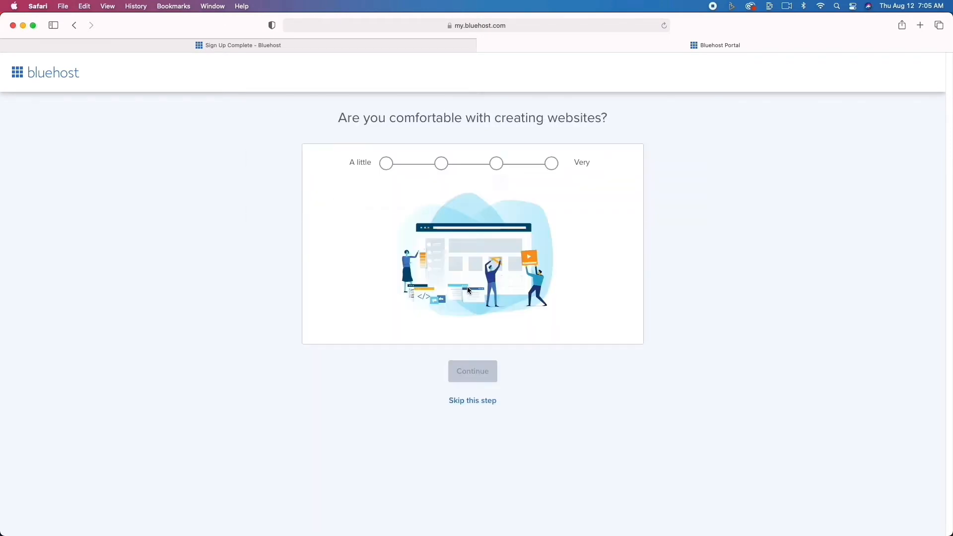
pyautogui.click(486, 401)
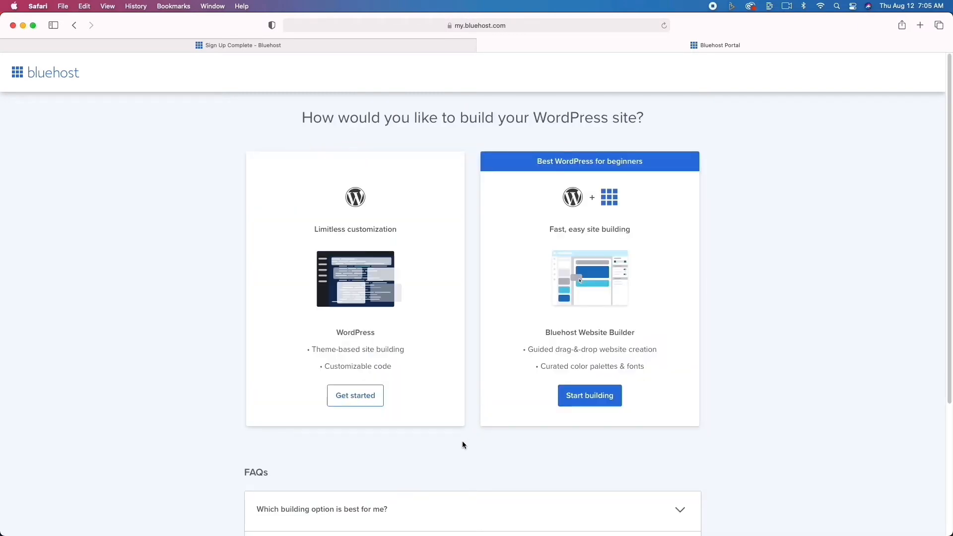
pyautogui.scroll(-2, 463, 445)
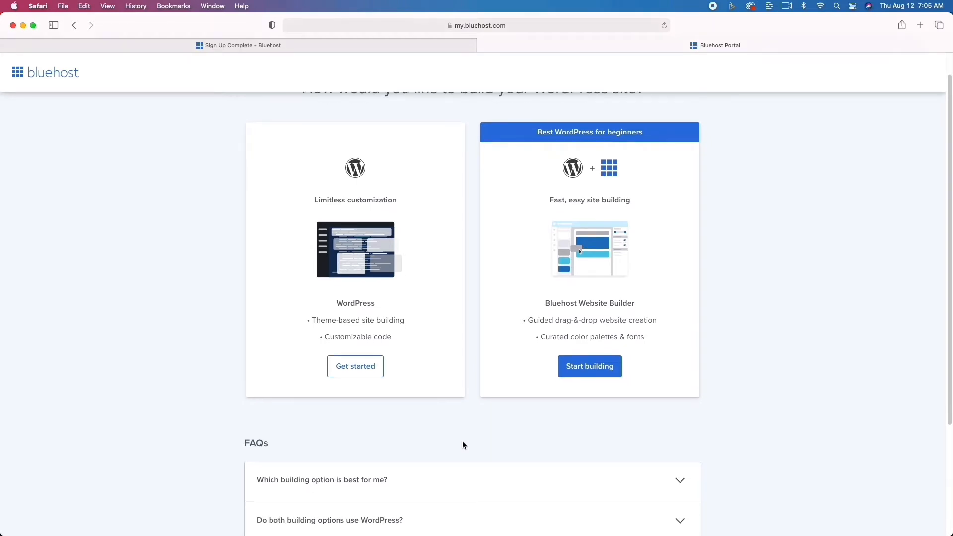
pyautogui.click(360, 367)
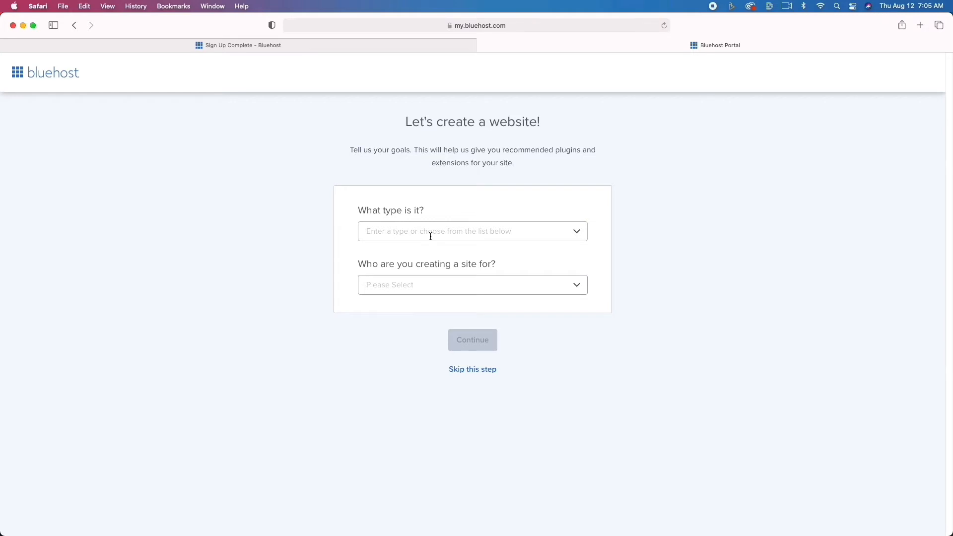
# Step: Skip the site goals and site name questions, and pick the free Sinatra theme
pyautogui.click(486, 371)
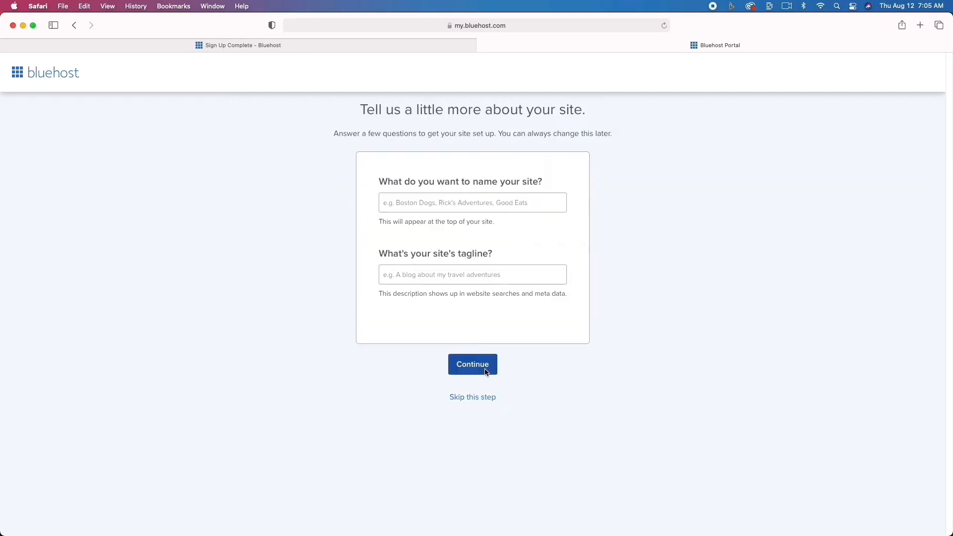
pyautogui.click(478, 397)
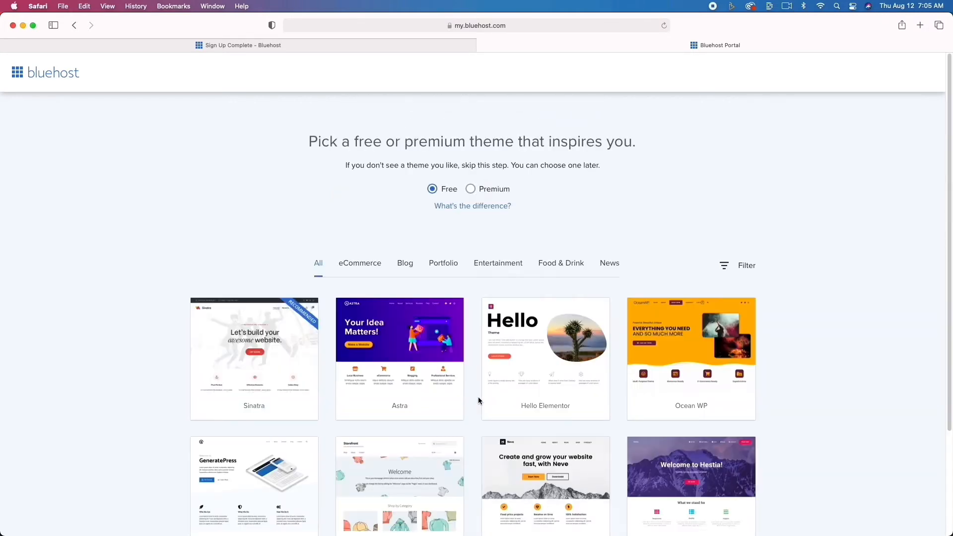
pyautogui.scroll(-5, 425, 405)
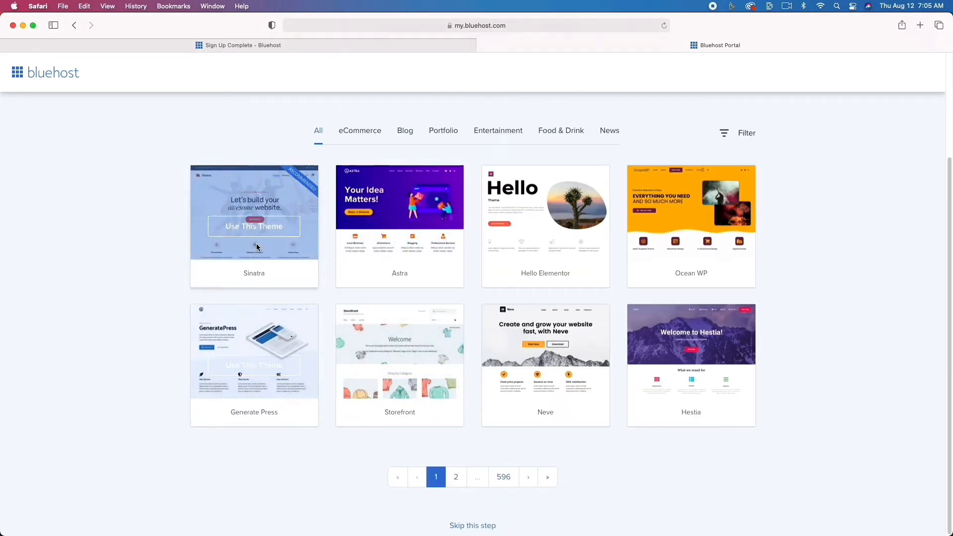
pyautogui.click(259, 240)
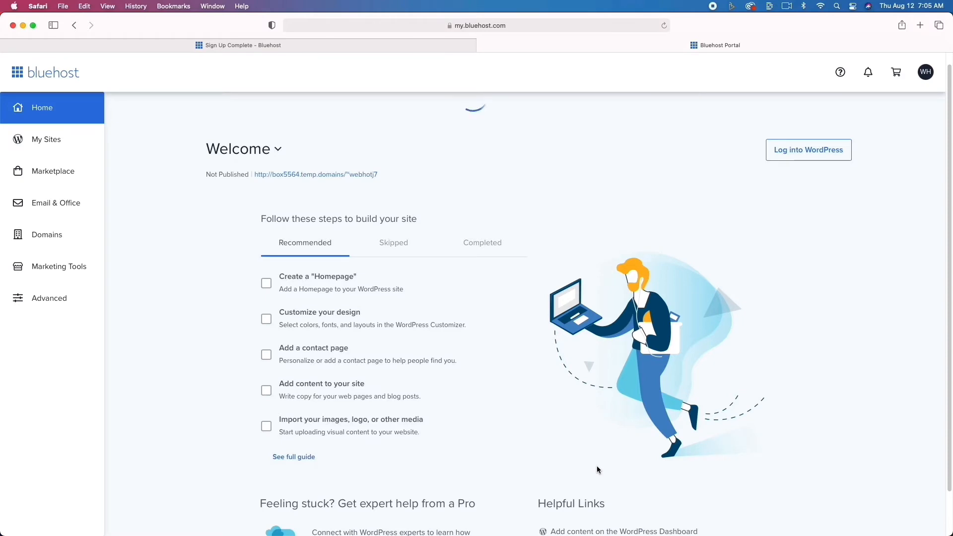
# Step: Log into WordPress from the Bluehost portal and look over the site's front page and the Staging page
pyautogui.scroll(-2, 597, 469)
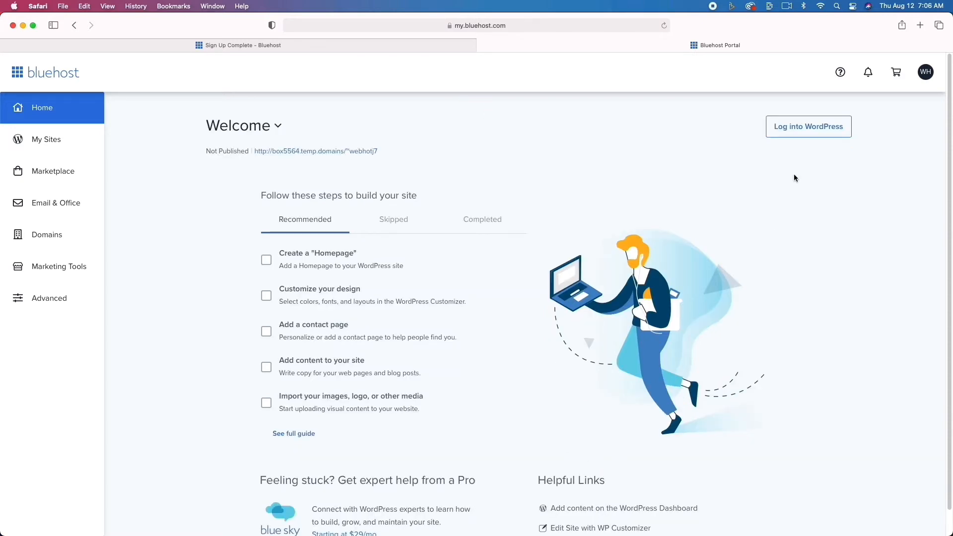
pyautogui.click(822, 127)
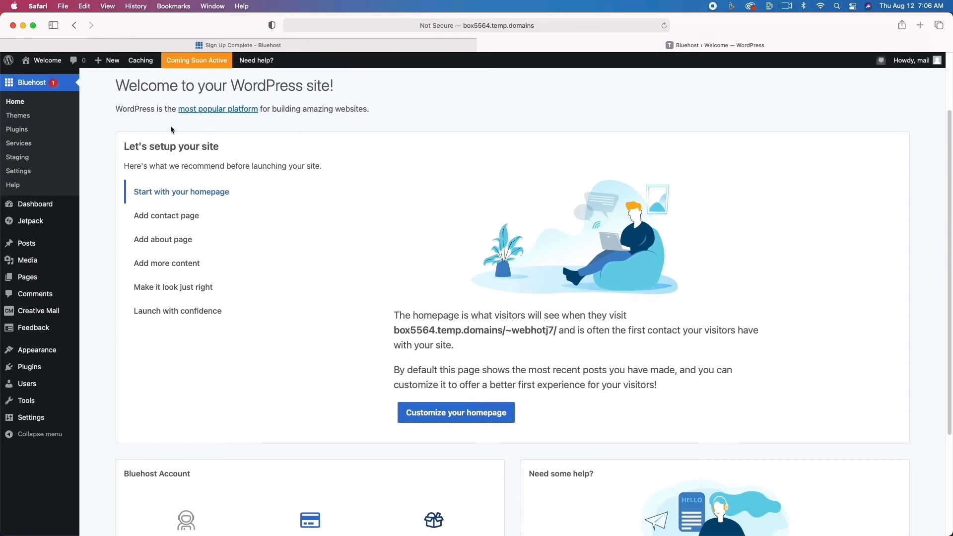
pyautogui.click(43, 64)
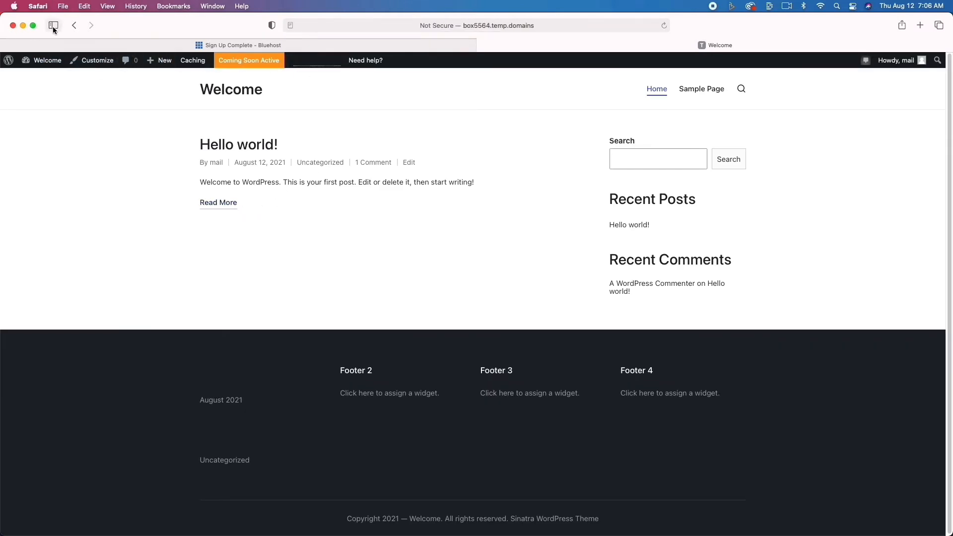
pyautogui.click(74, 26)
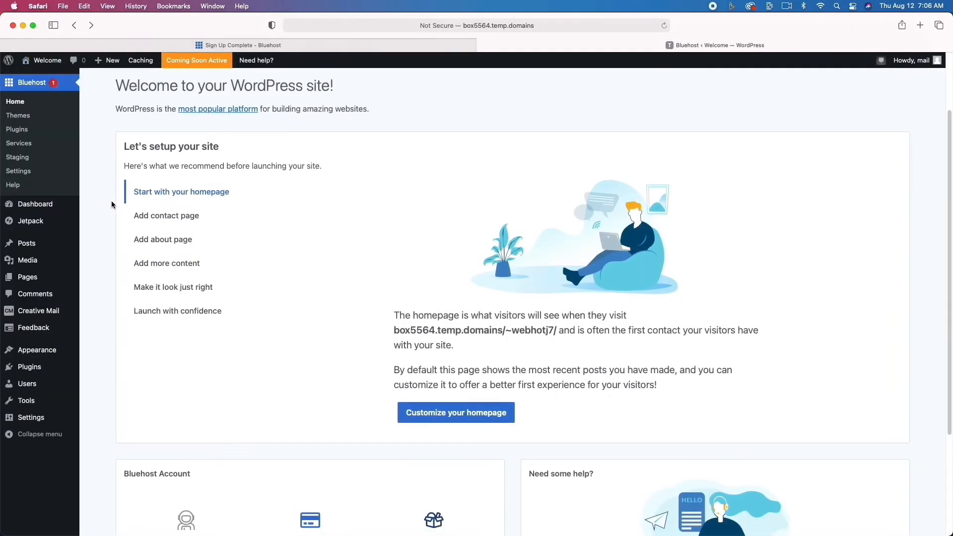
pyautogui.click(22, 158)
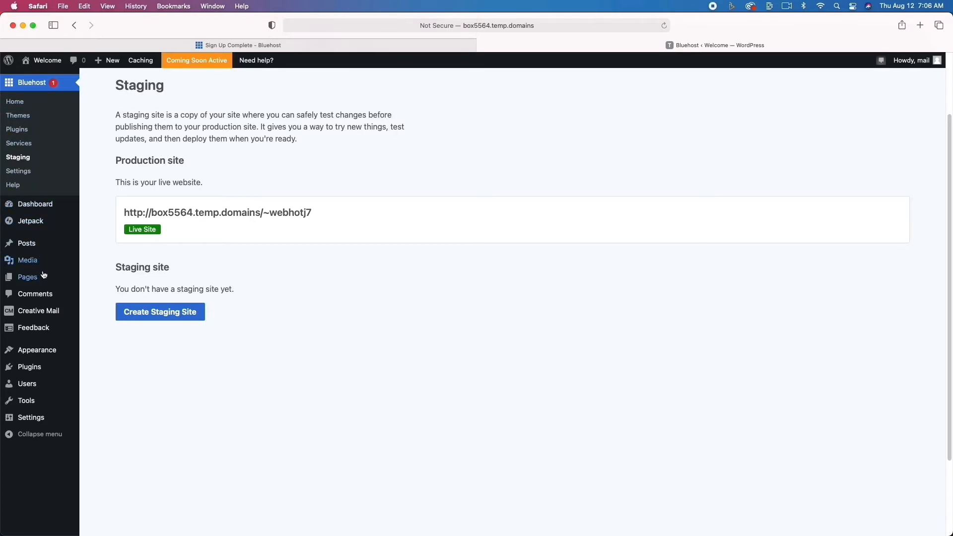
# Step: Deactivate the Bluehost and Creative Mail by Constant Contact plugins together with a bulk action
pyautogui.click(27, 369)
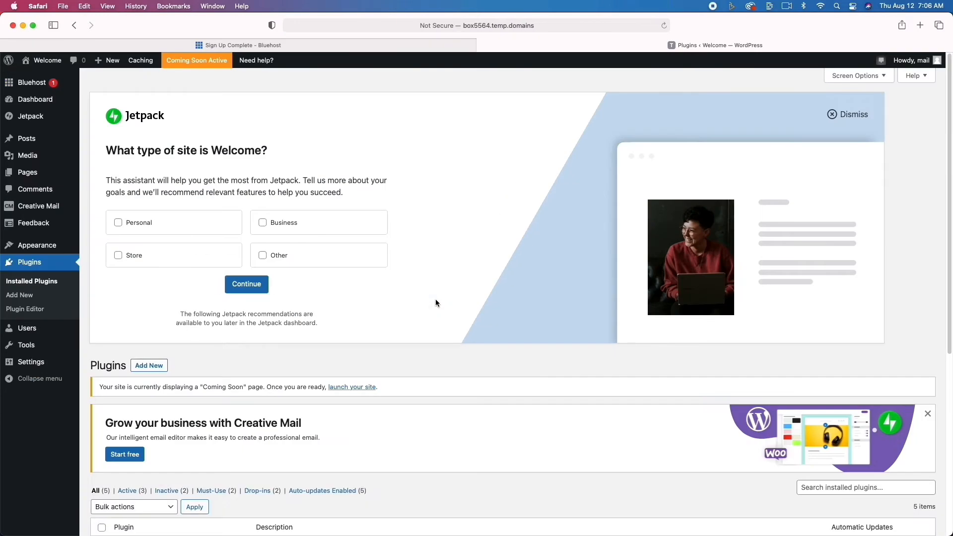
pyautogui.scroll(-6, 381, 343)
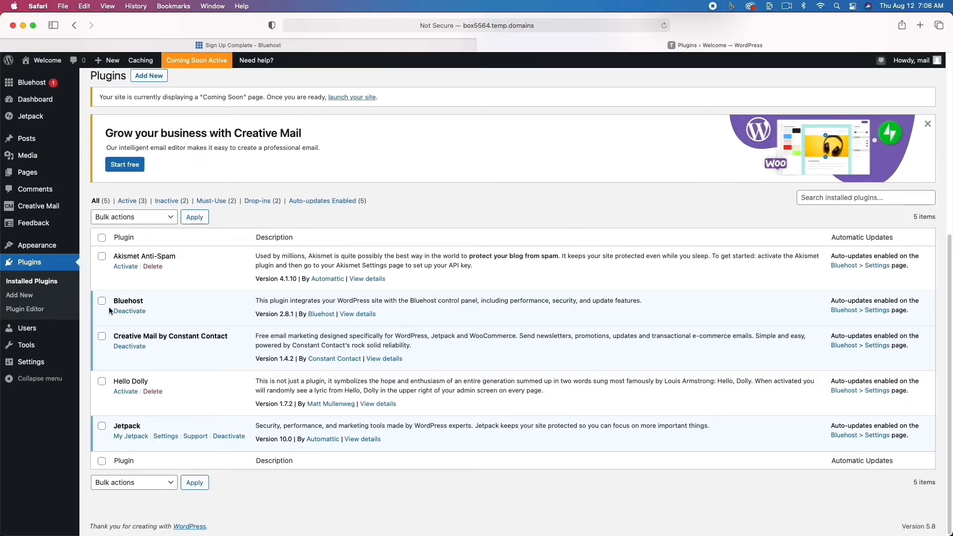
pyautogui.click(101, 302)
pyautogui.click(102, 338)
pyautogui.click(161, 216)
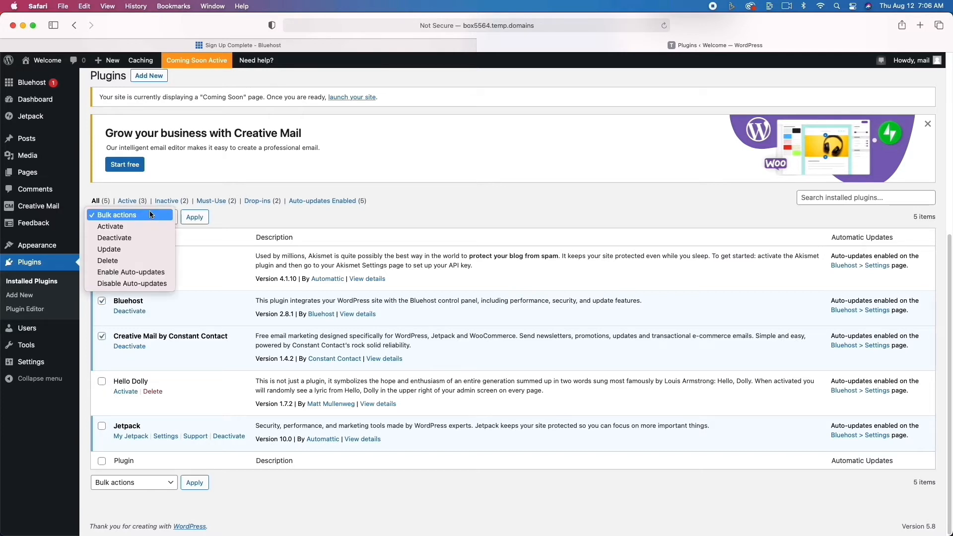
pyautogui.click(294, 280)
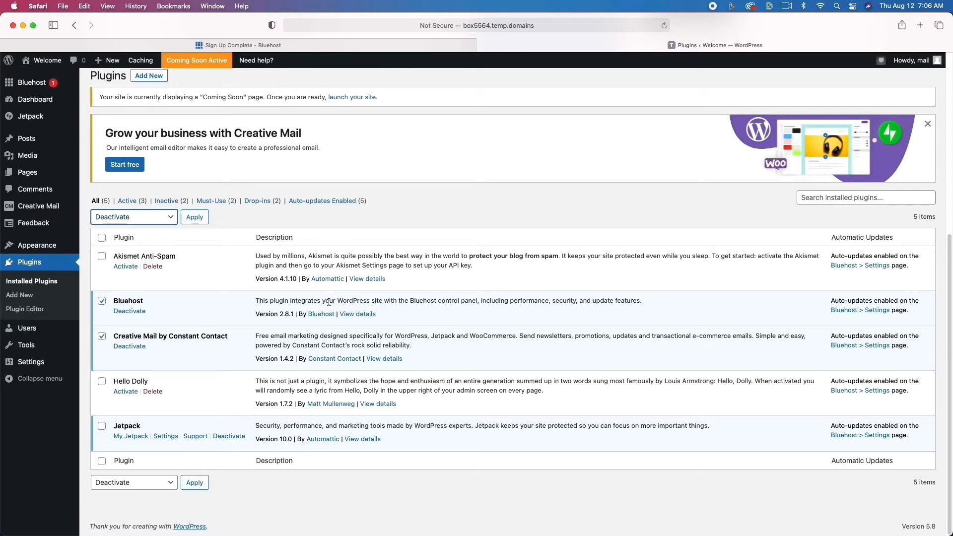
pyautogui.click(195, 218)
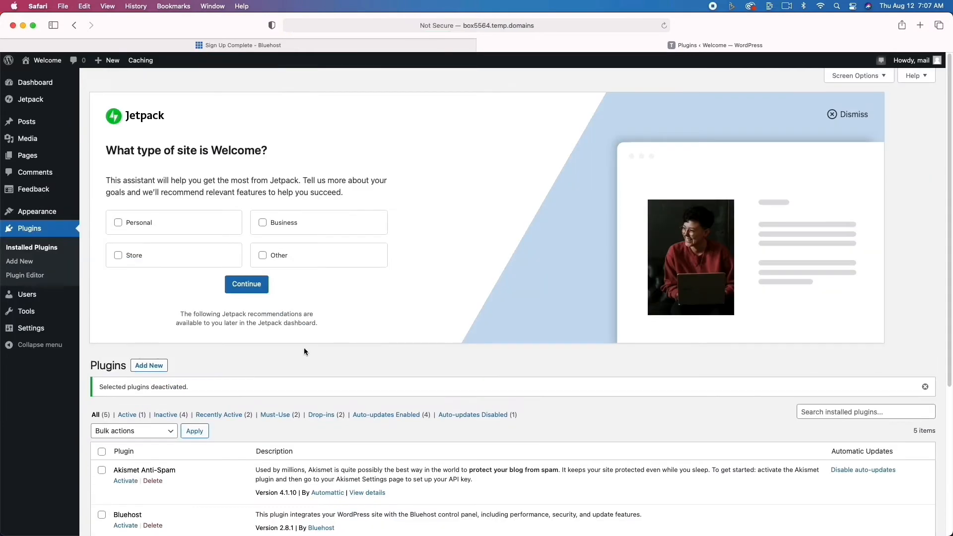
# Step: Delete the four inactive plugins: Akismet Anti-Spam, Bluehost, Creative Mail by Constant Contact and Hello Dolly
pyautogui.scroll(-5, 262, 366)
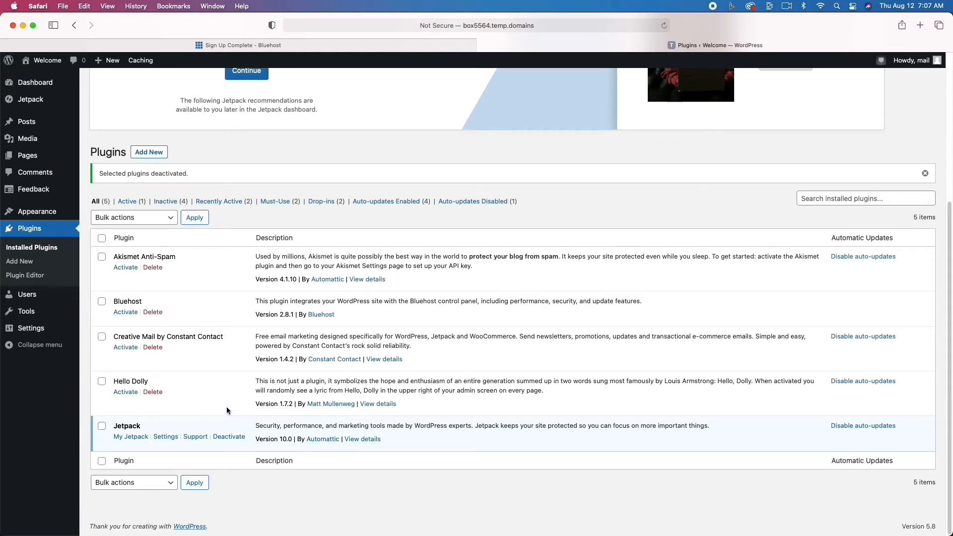
pyautogui.click(151, 268)
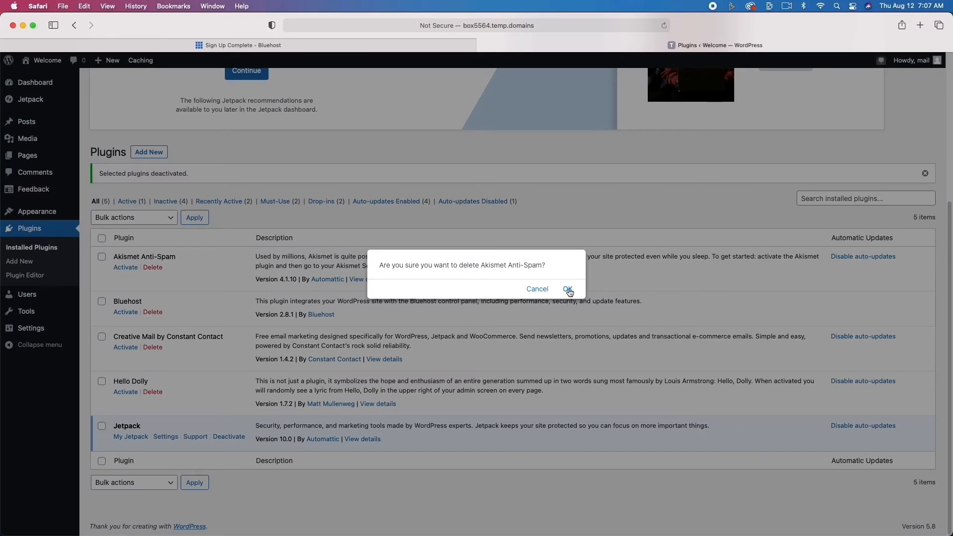
pyautogui.click(568, 290)
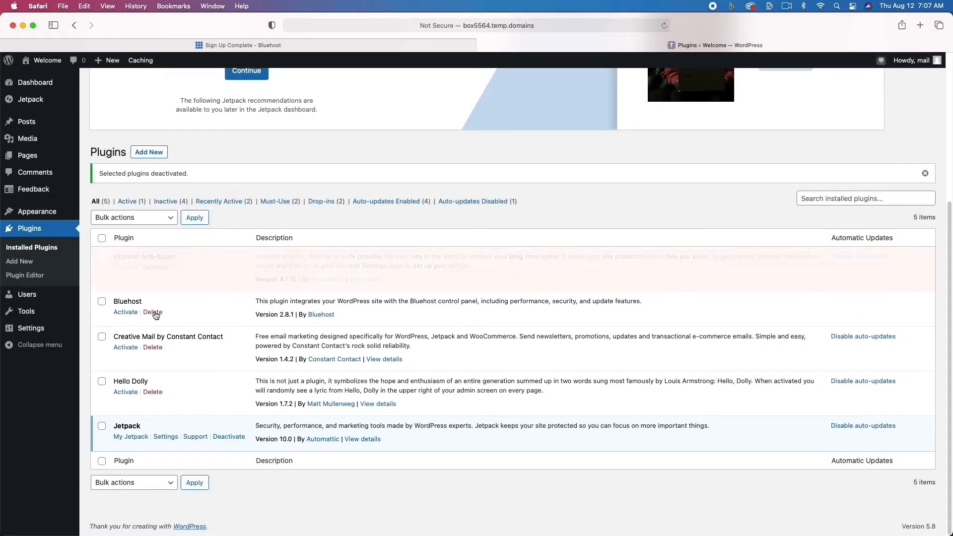
pyautogui.click(154, 312)
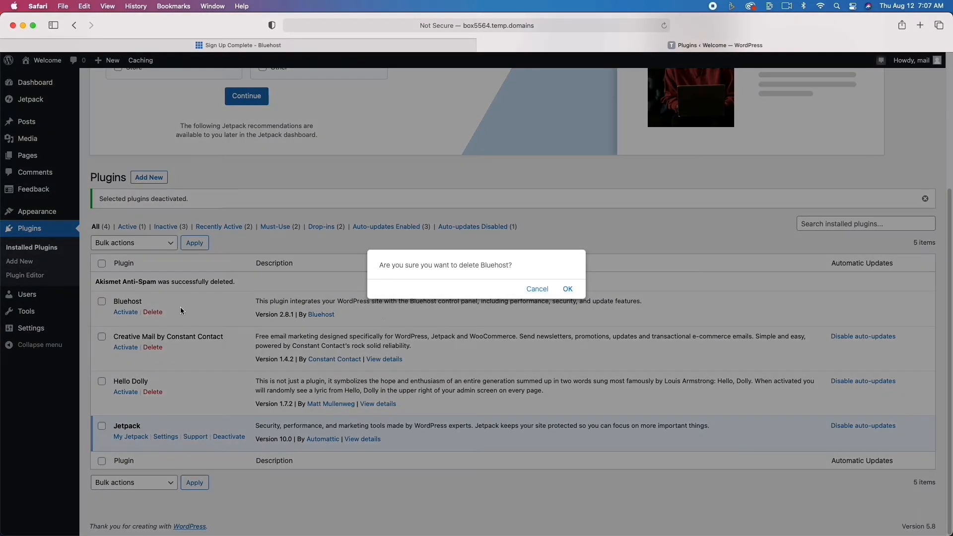
pyautogui.click(567, 290)
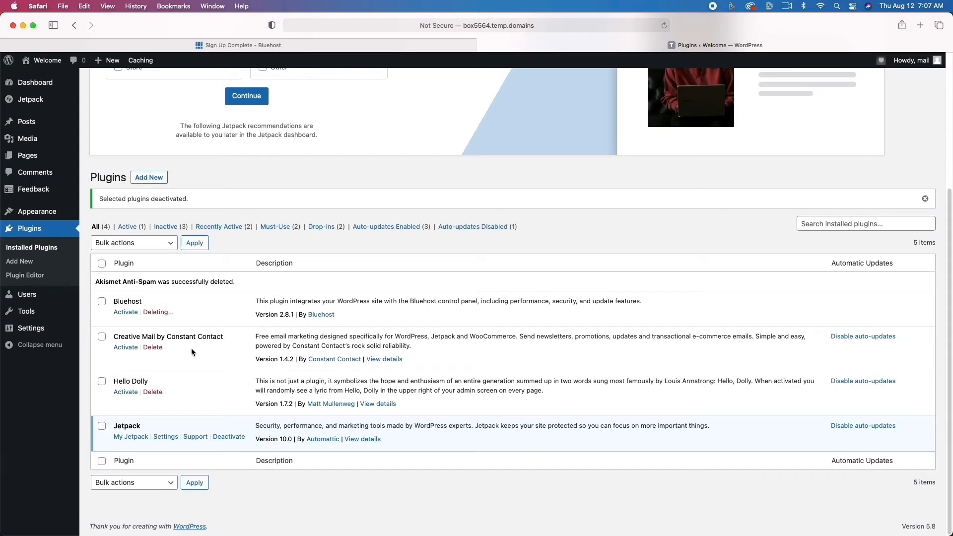
pyautogui.click(153, 347)
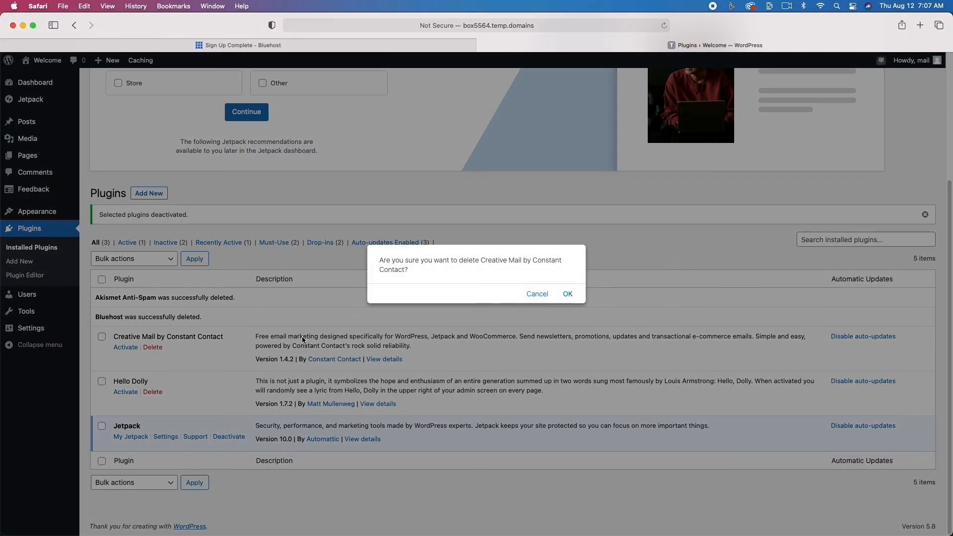
pyautogui.click(544, 292)
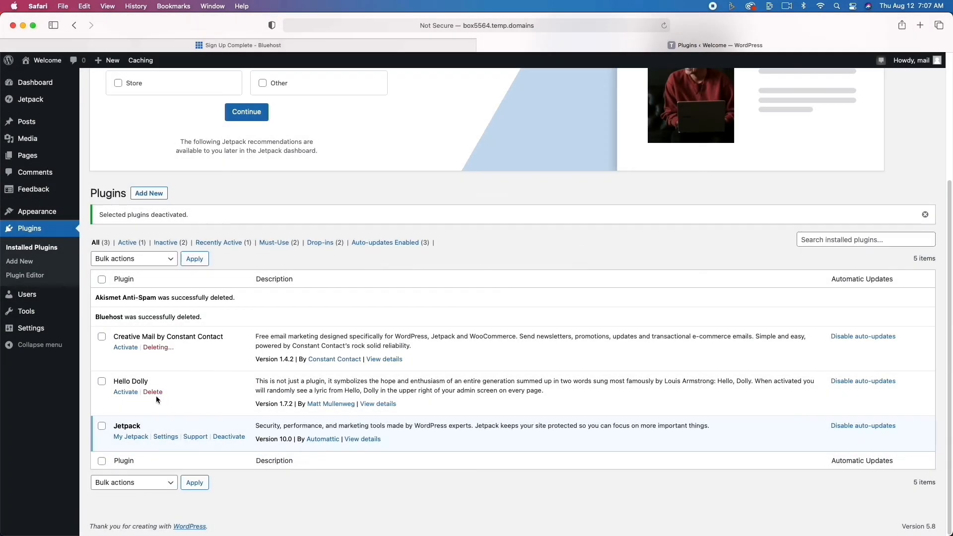
pyautogui.click(155, 392)
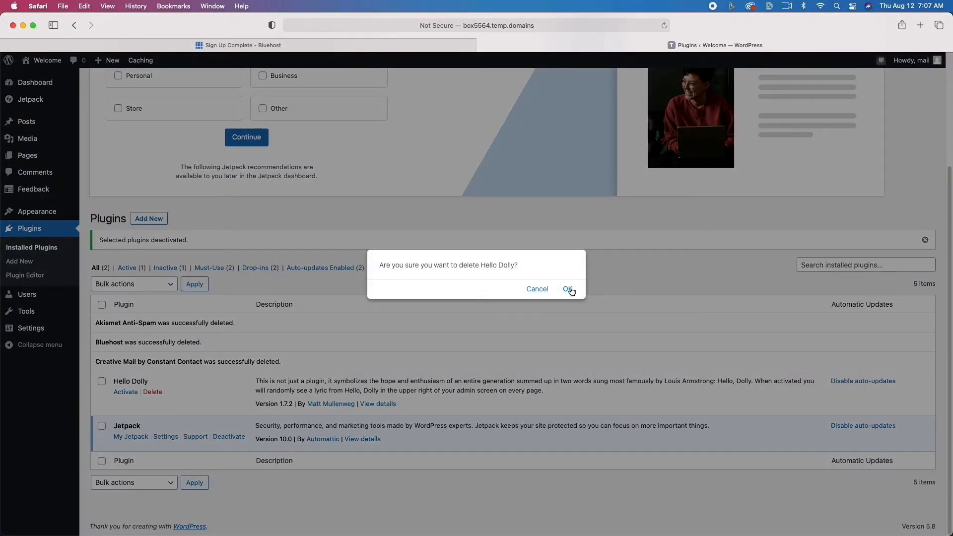
pyautogui.click(568, 289)
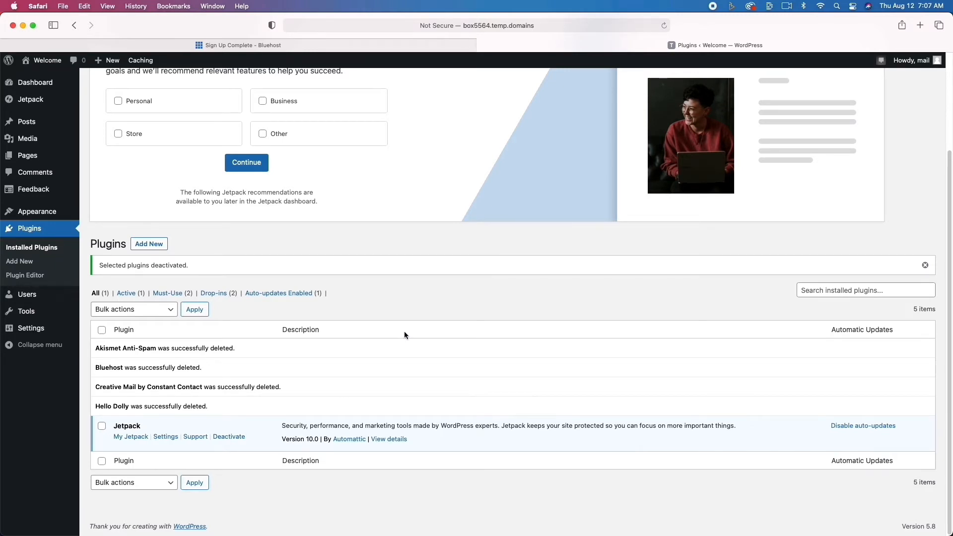
# Step: Review the site's General settings, including membership, the list of available timezones, and the date and time formats
pyautogui.moveTo(40, 332)
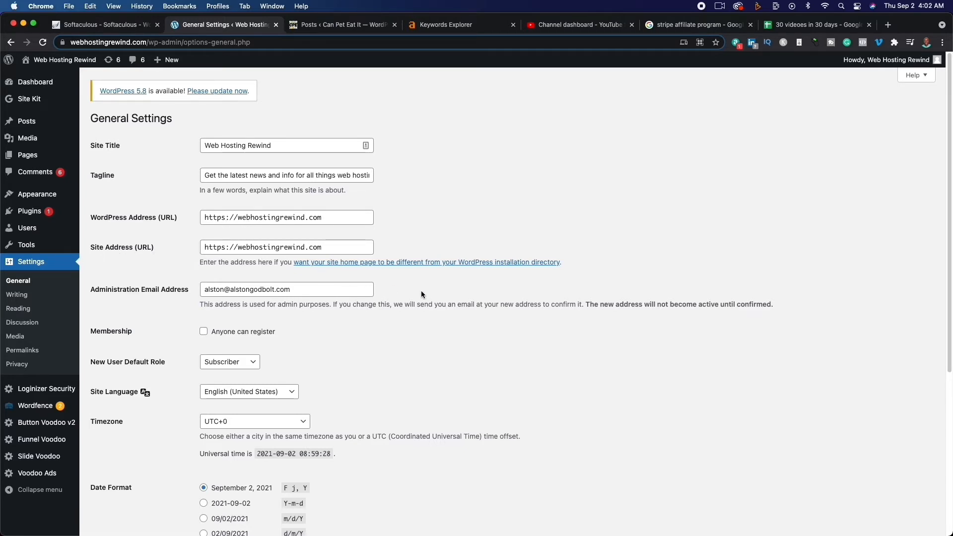
pyautogui.scroll(-3, 490, 318)
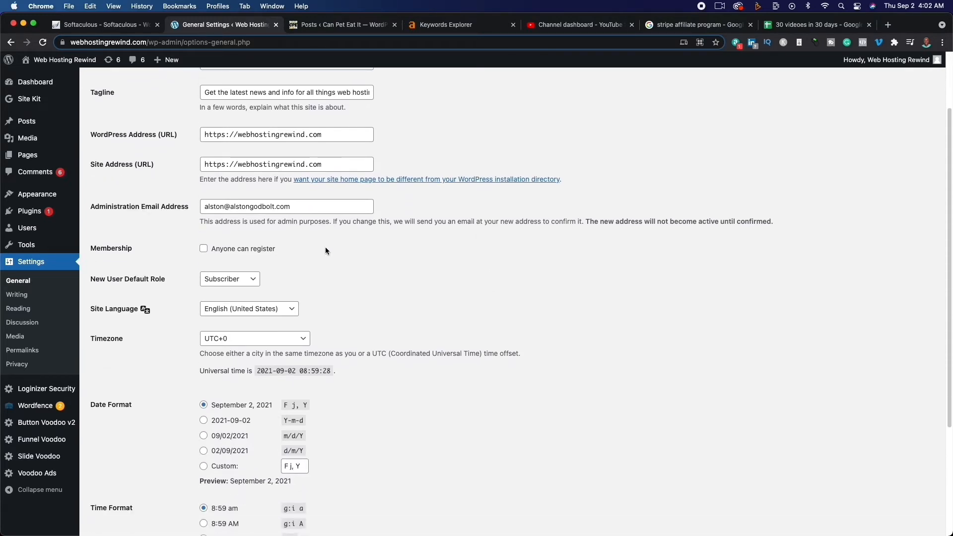
pyautogui.scroll(-2, 429, 269)
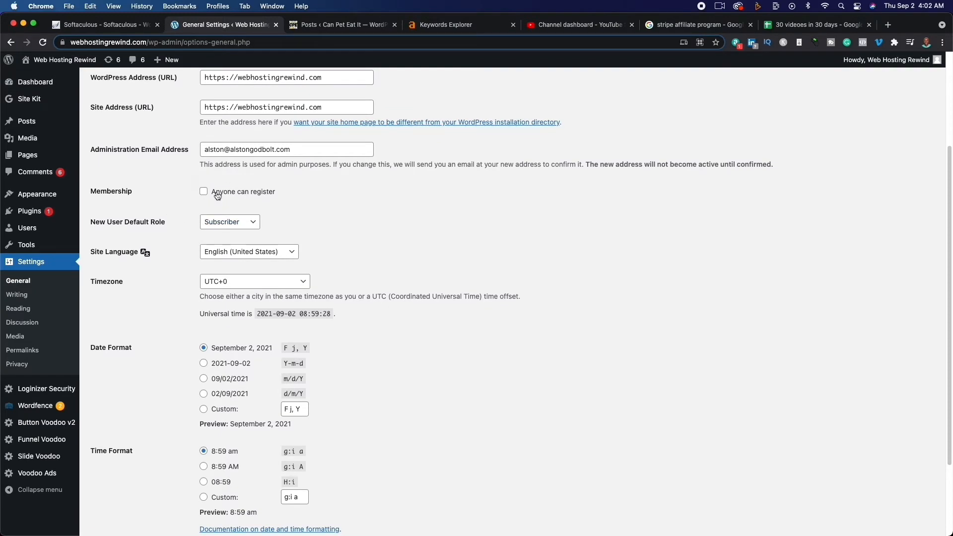
pyautogui.scroll(-2, 374, 249)
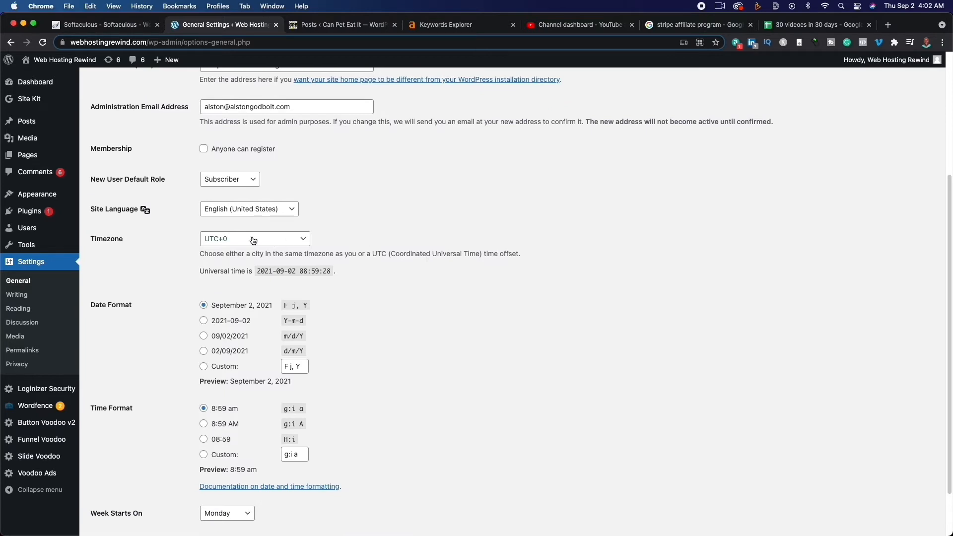
pyautogui.click(252, 240)
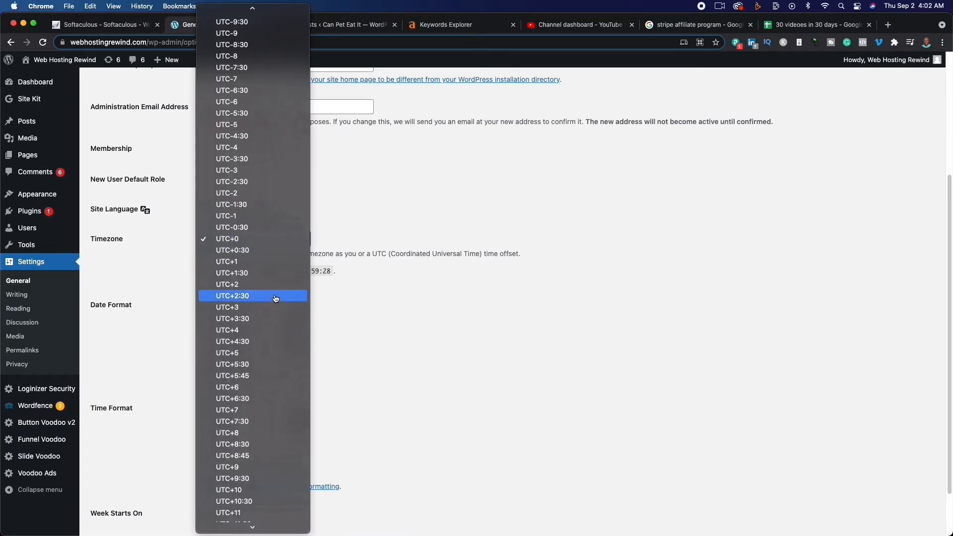
pyautogui.scroll(20, 273, 297)
pyautogui.scroll(-1, 283, 309)
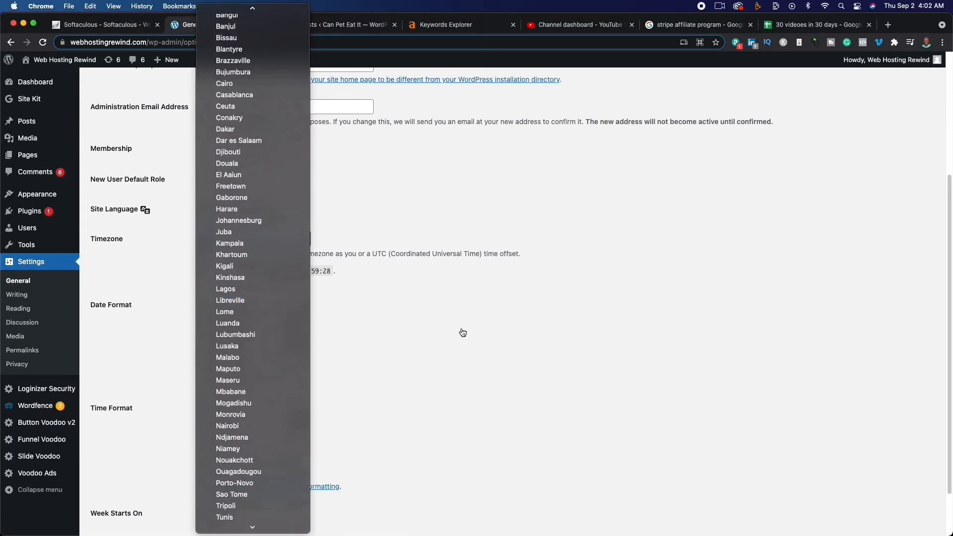
pyautogui.click(459, 334)
pyautogui.scroll(-3, 155, 269)
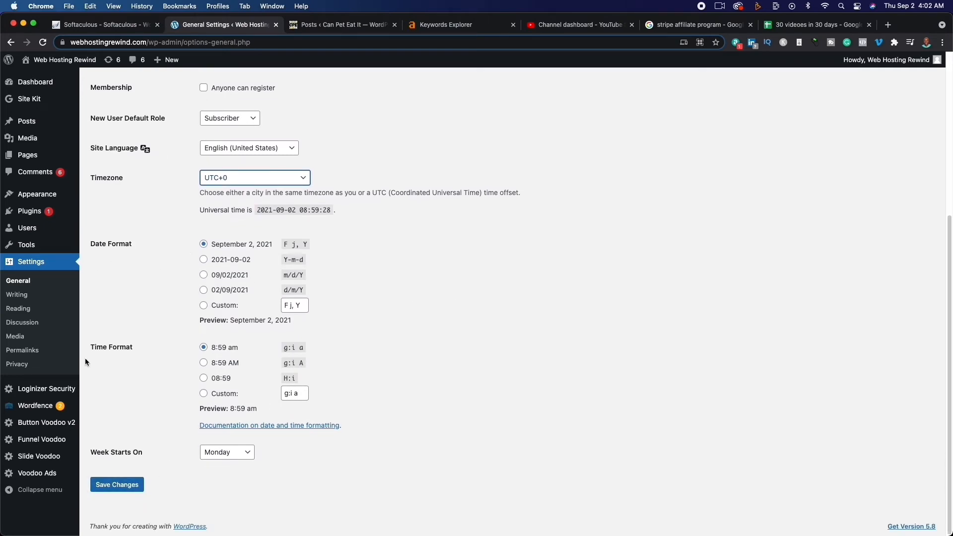
# Step: Look over the Writing settings and the search engine visibility option in the Reading settings
pyautogui.click(17, 295)
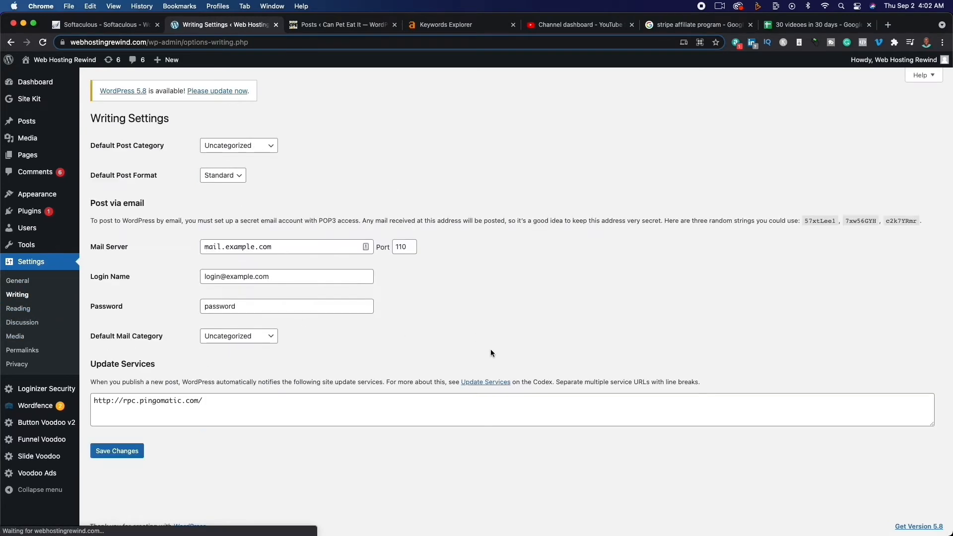
pyautogui.click(16, 309)
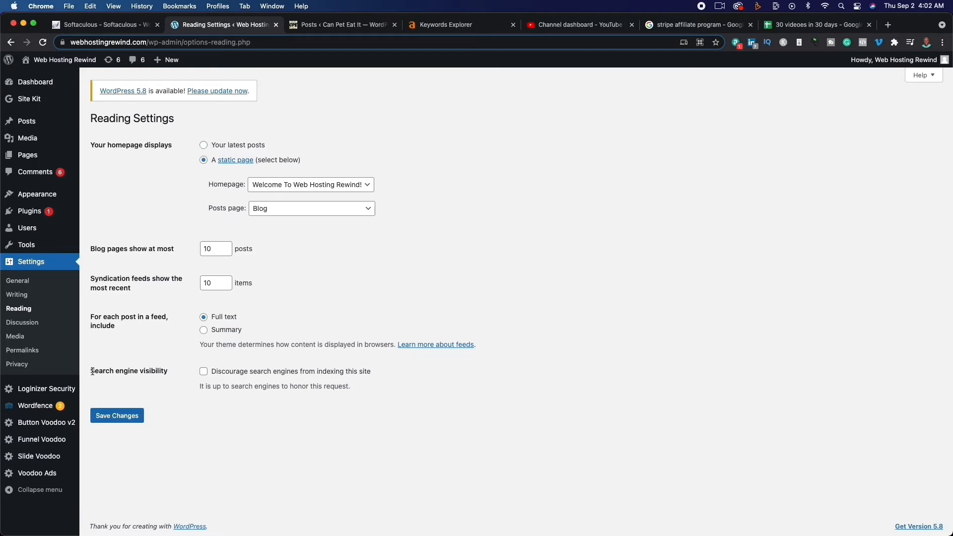
pyautogui.moveTo(93, 372); pyautogui.dragTo(165, 371)
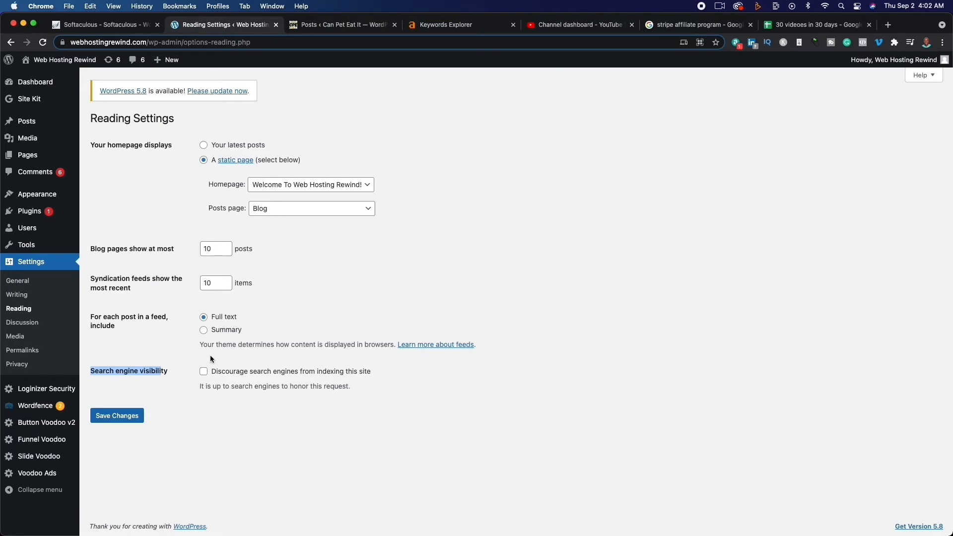
# Step: Look through the comment options in the Discussion settings and open the Media settings
pyautogui.click(15, 323)
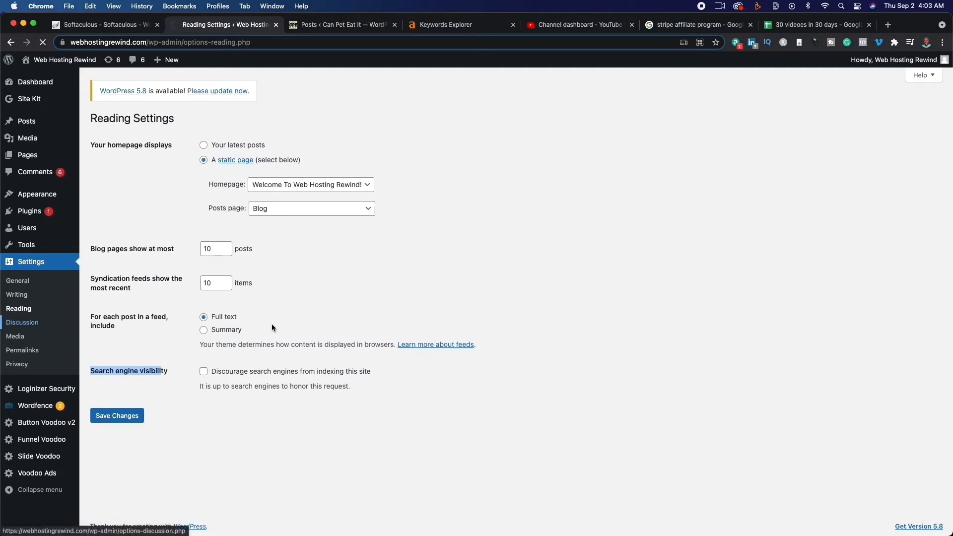
pyautogui.scroll(-5, 368, 393)
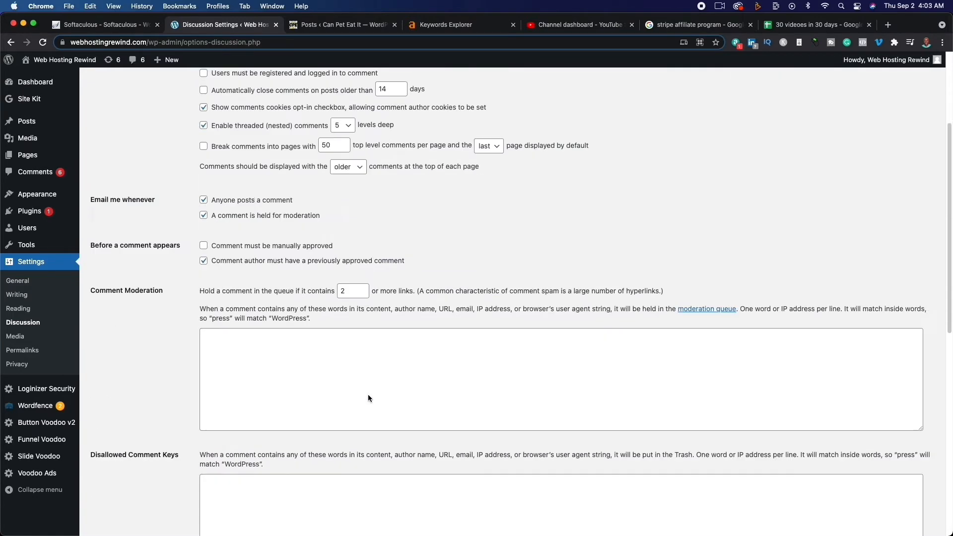
pyautogui.scroll(5, 369, 398)
pyautogui.click(15, 336)
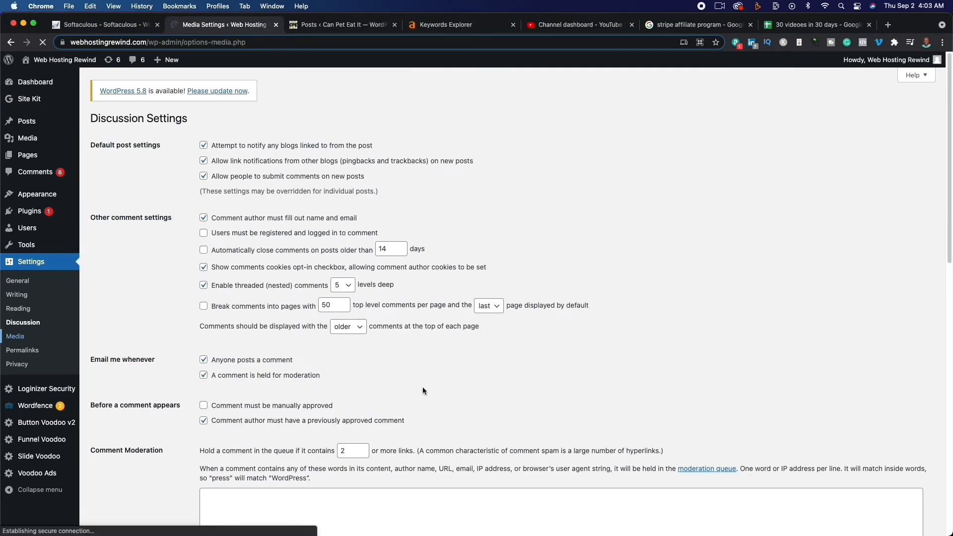
# Step: Examine the Post name URL structure and the other options in the Permalink settings
pyautogui.click(23, 352)
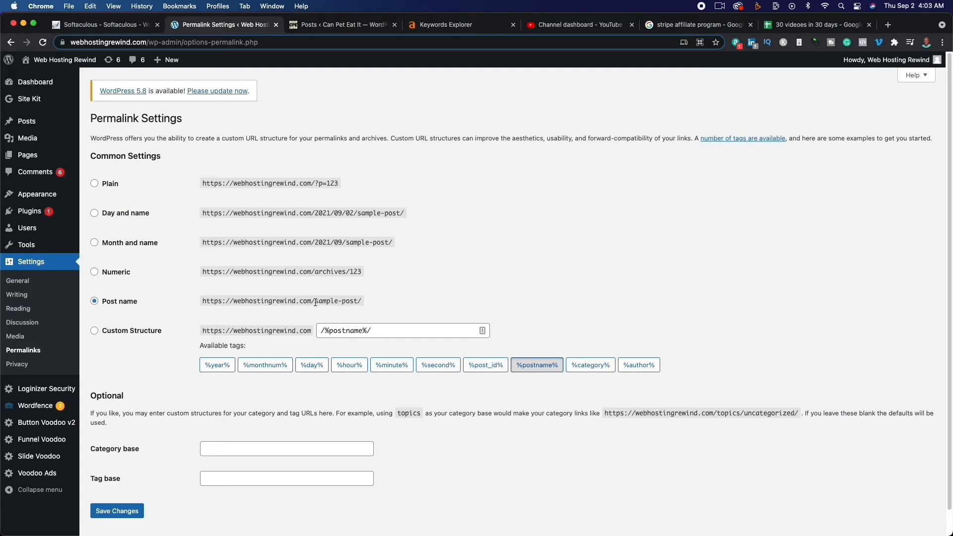
pyautogui.moveTo(315, 301); pyautogui.dragTo(353, 302)
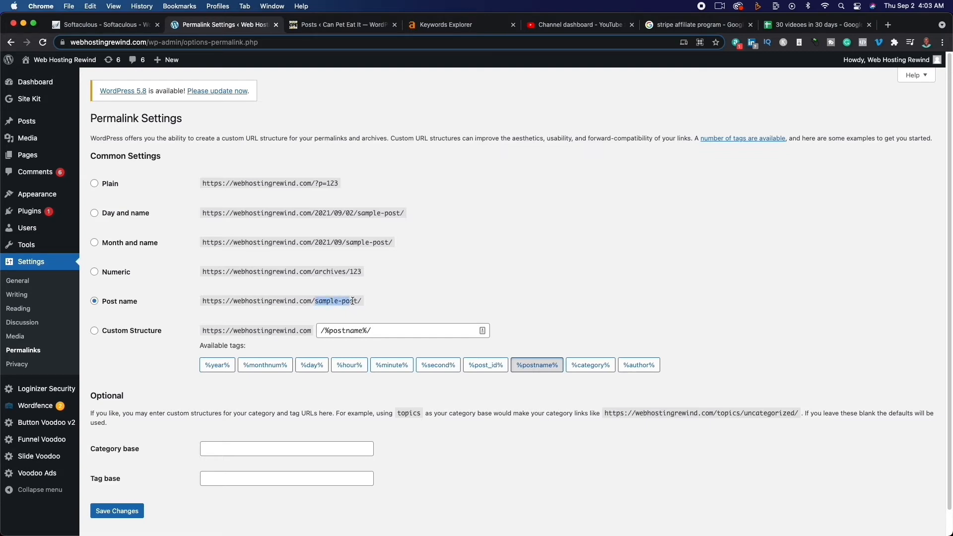
pyautogui.click(535, 263)
pyautogui.scroll(-2, 526, 348)
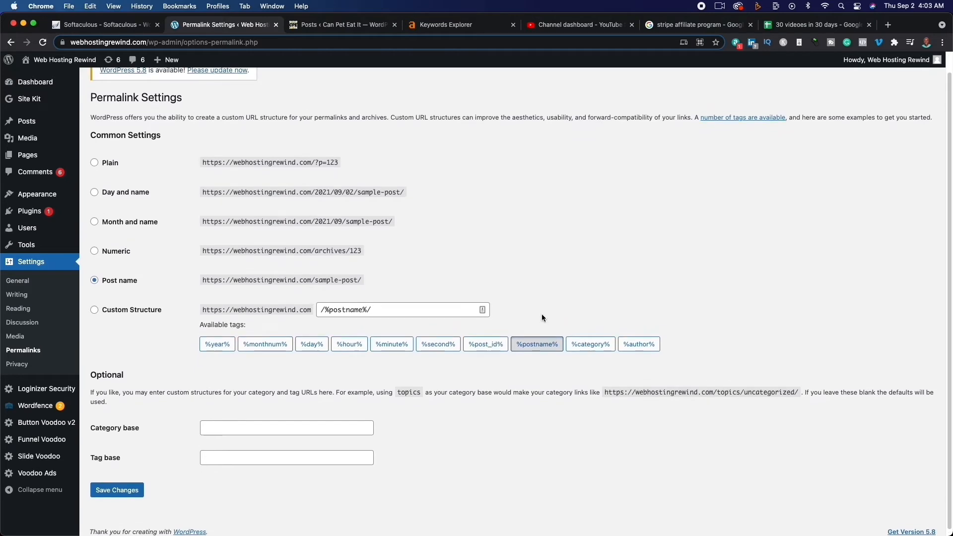
pyautogui.scroll(2, 544, 317)
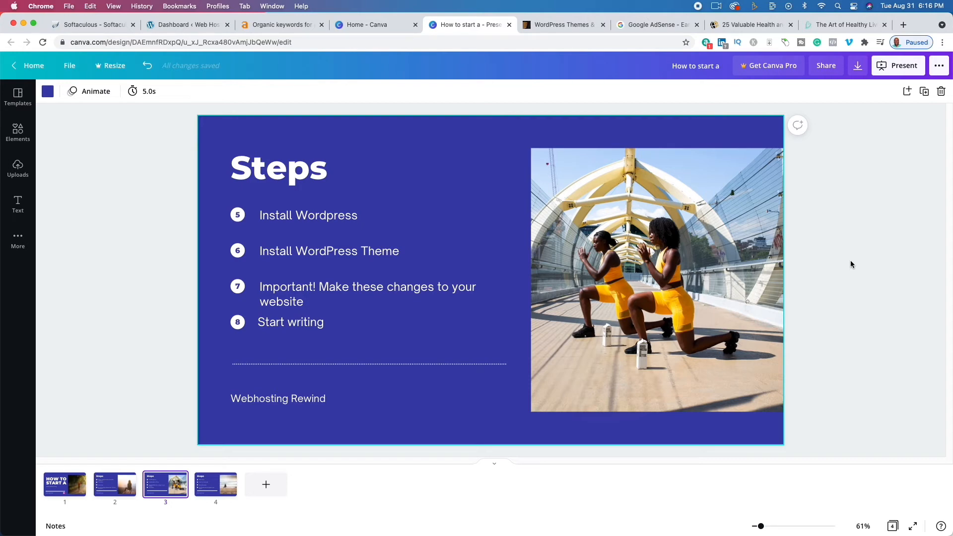
# Step: Browse The Art of Healthy Living website from its homepage posts to its footer as an example health blog
pyautogui.click(839, 25)
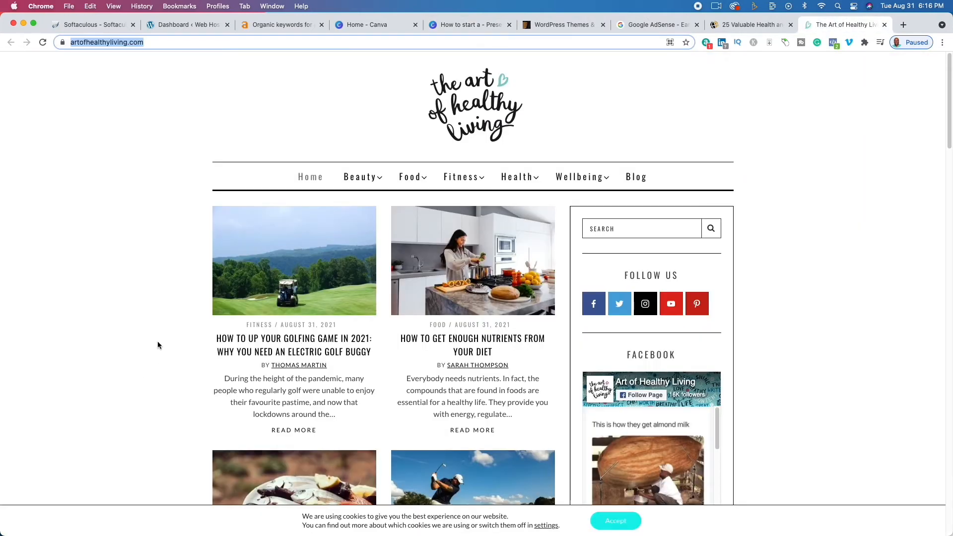
pyautogui.scroll(-15, 123, 355)
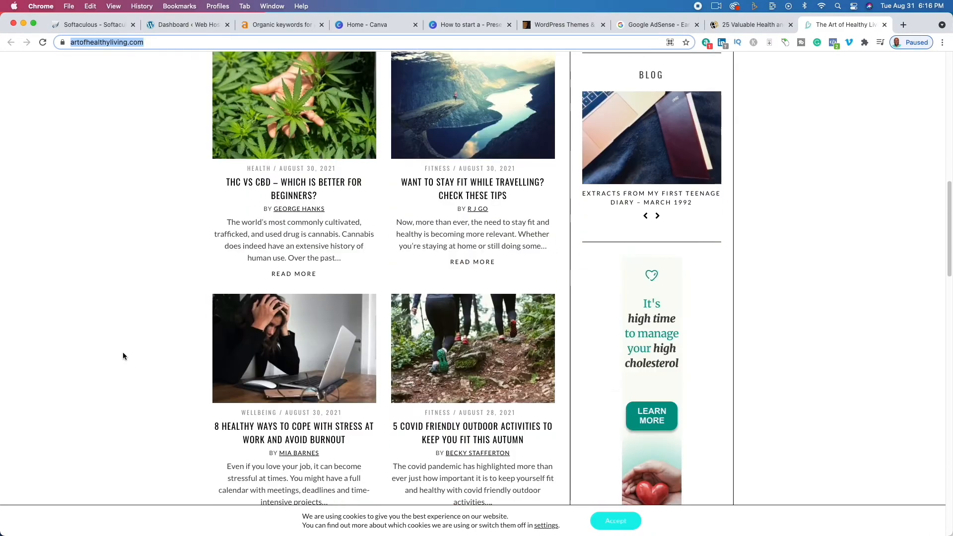
pyautogui.scroll(-15, 124, 356)
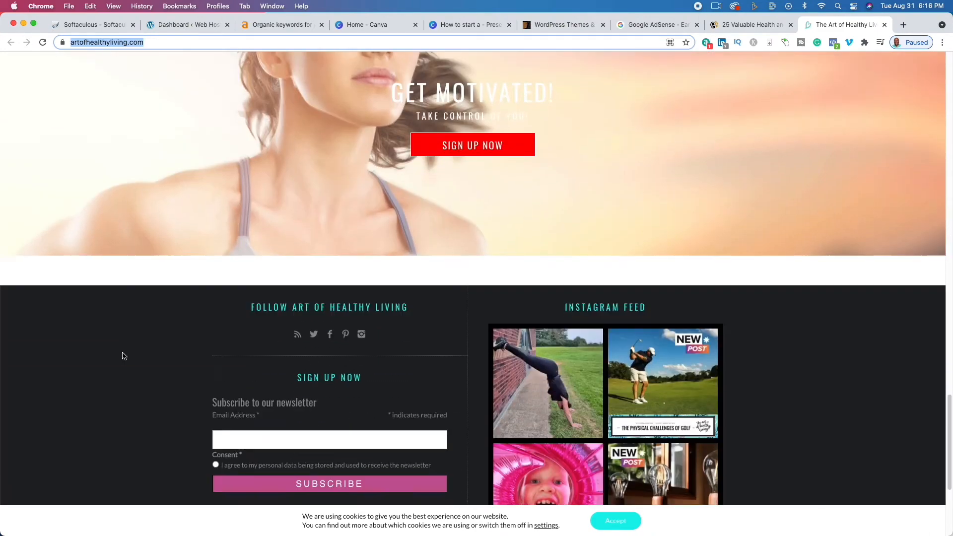
pyautogui.scroll(-4, 325, 365)
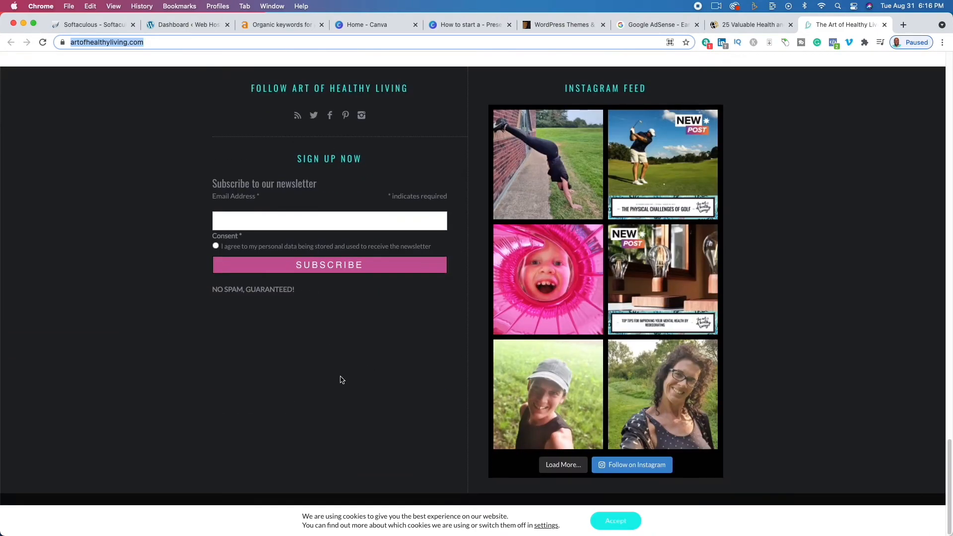
pyautogui.scroll(9, 341, 379)
pyautogui.scroll(15, 340, 380)
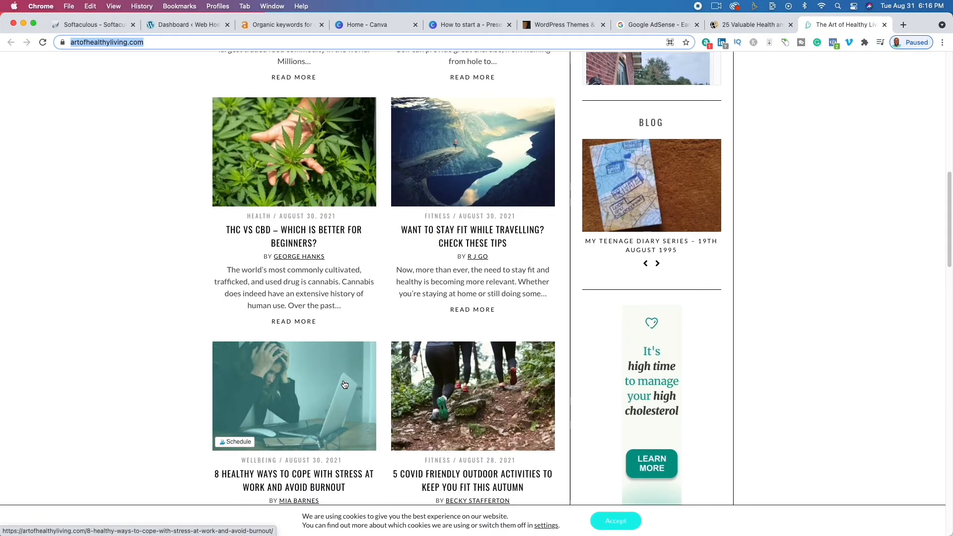
# Step: Search ThemeForest for "health" themes and look through the results
pyautogui.click(559, 27)
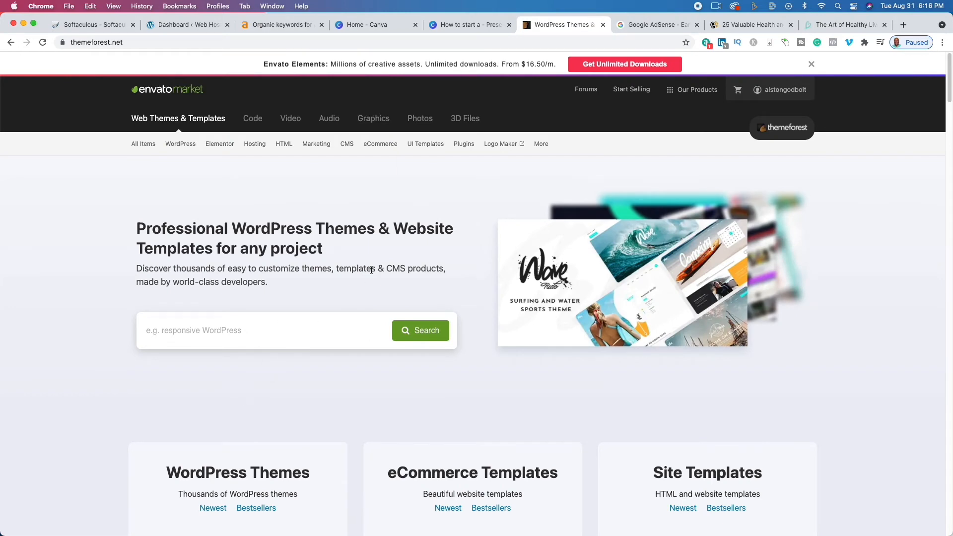
pyautogui.click(264, 332)
pyautogui.write('health')
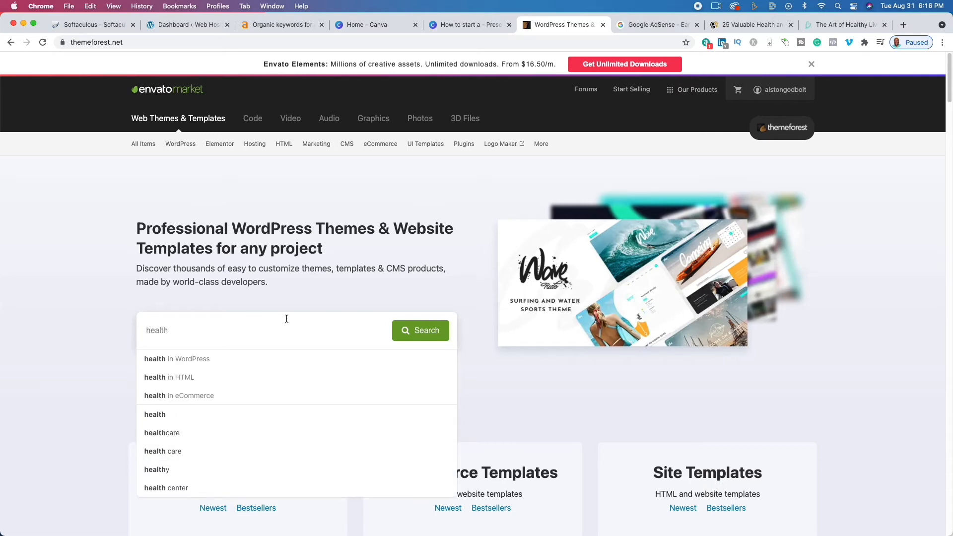
pyautogui.click(422, 332)
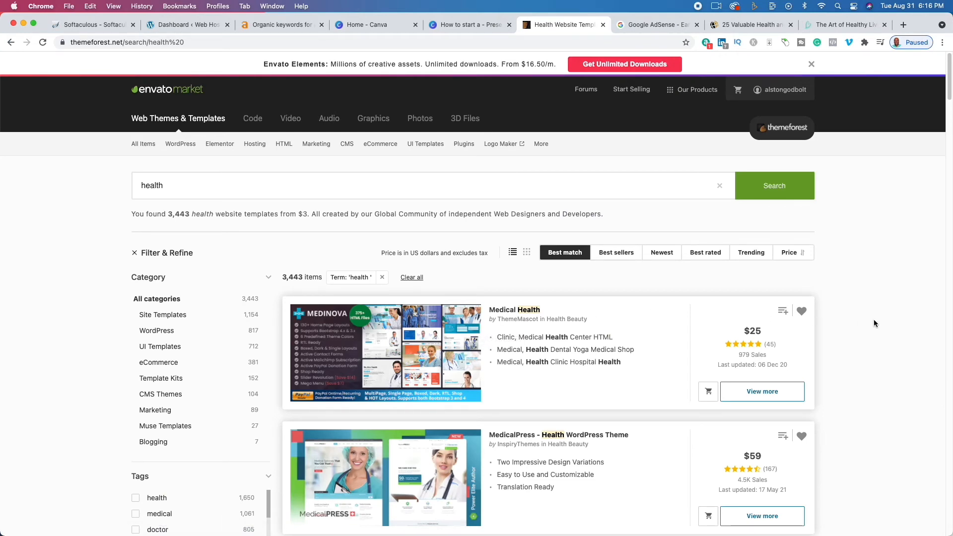
pyautogui.scroll(-10, 874, 321)
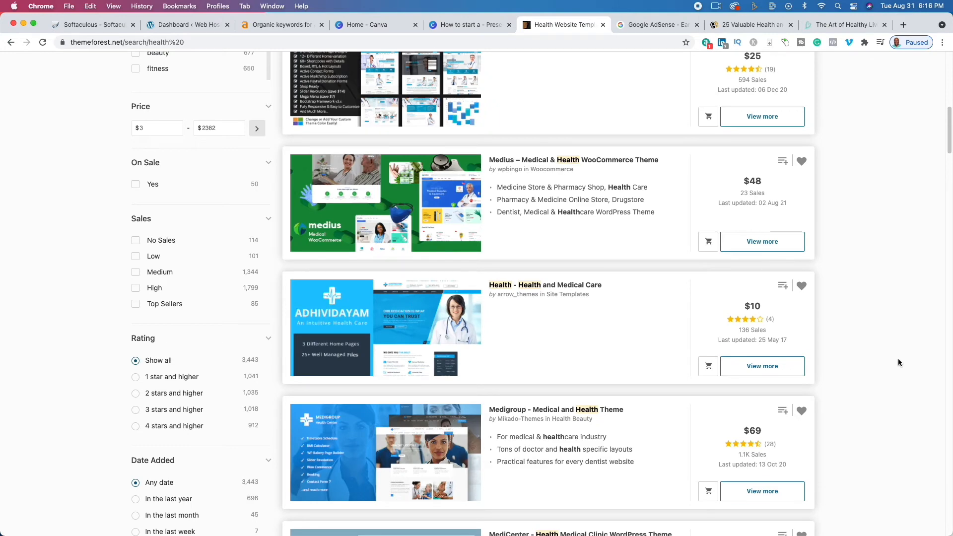
# Step: Search ThemeForest for "wellness" themes and look through the results
pyautogui.scroll(10, 887, 348)
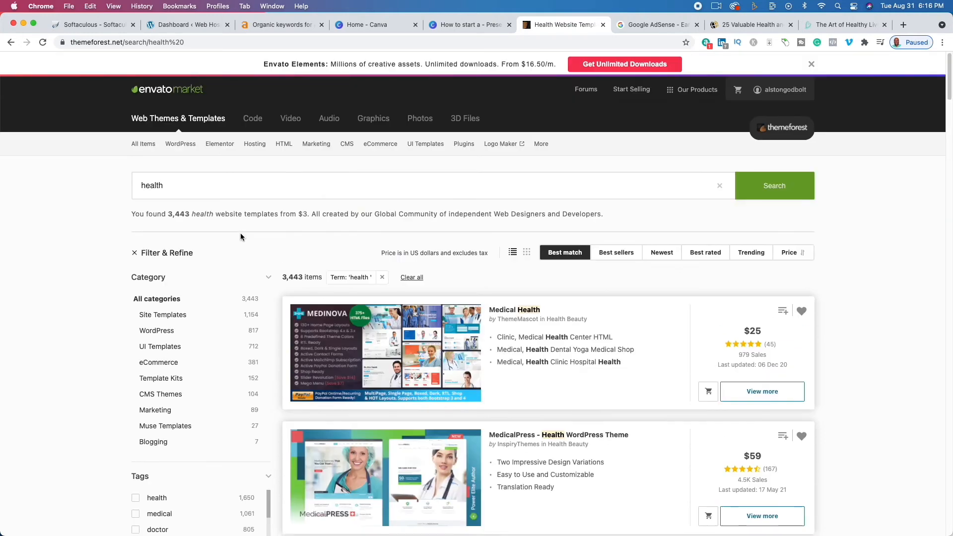
pyautogui.click(224, 186)
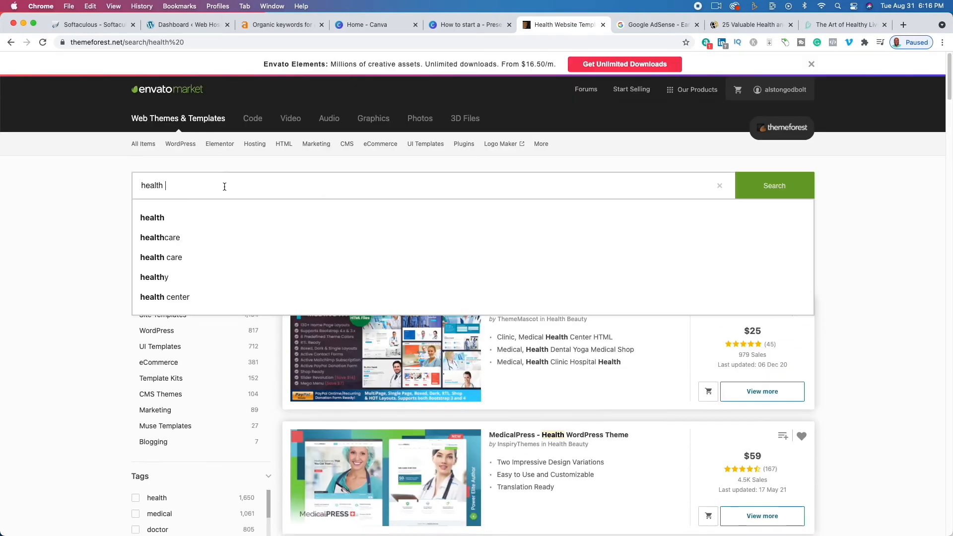
pyautogui.press('super+a')
pyautogui.write('wellness')
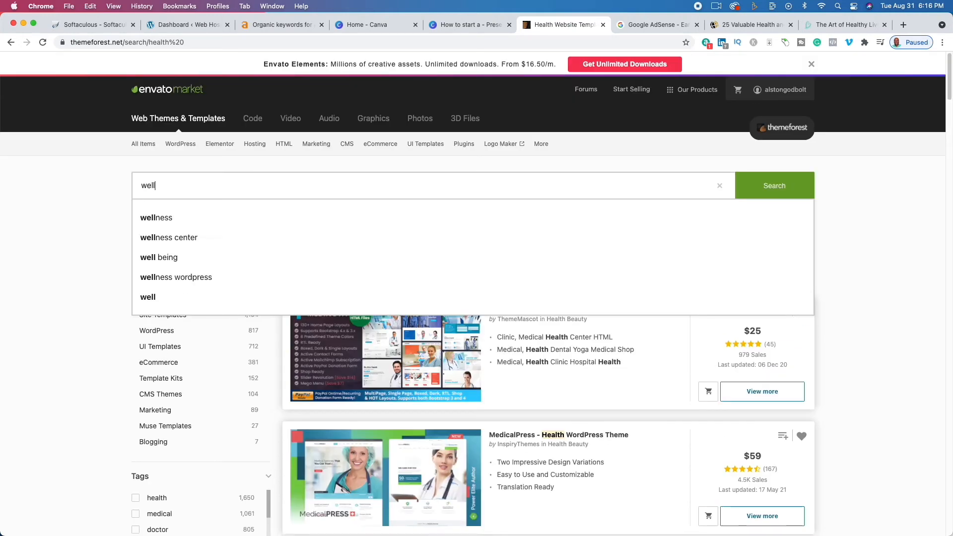
pyautogui.press('Return')
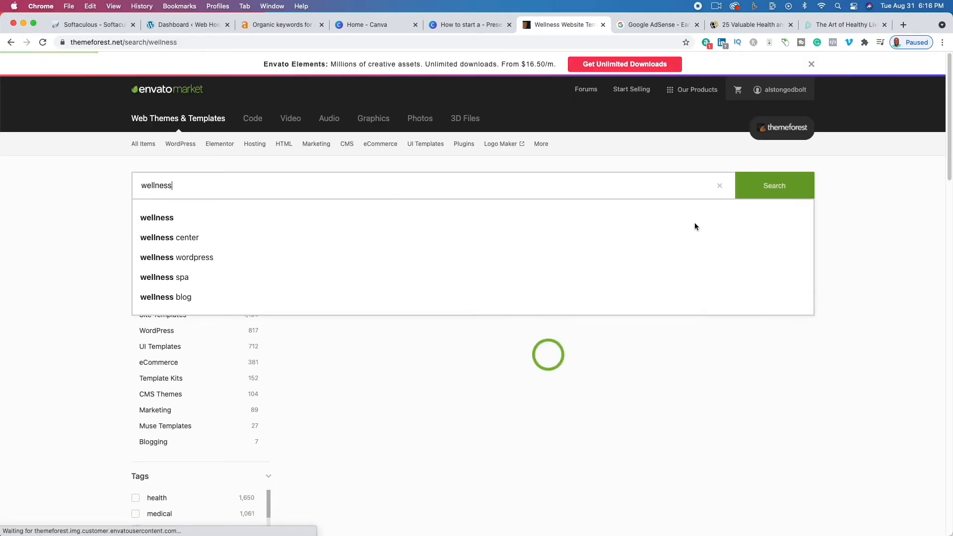
pyautogui.scroll(-1, 819, 333)
pyautogui.scroll(-3, 819, 331)
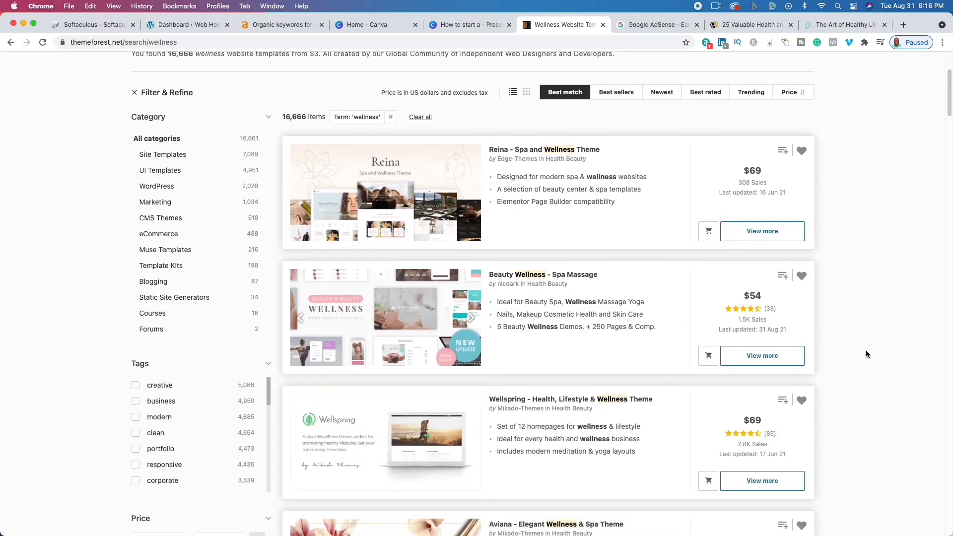
pyautogui.scroll(-1, 866, 354)
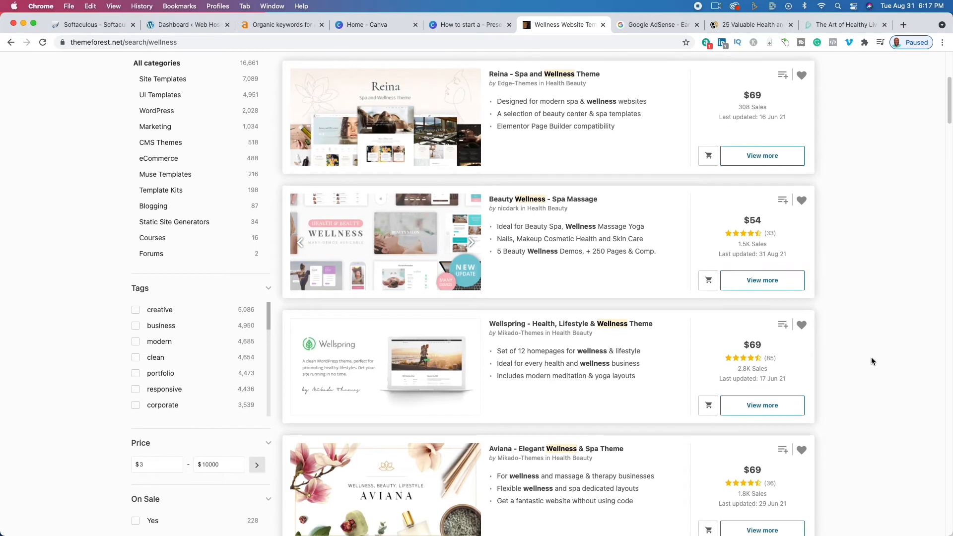
pyautogui.scroll(-6, 872, 357)
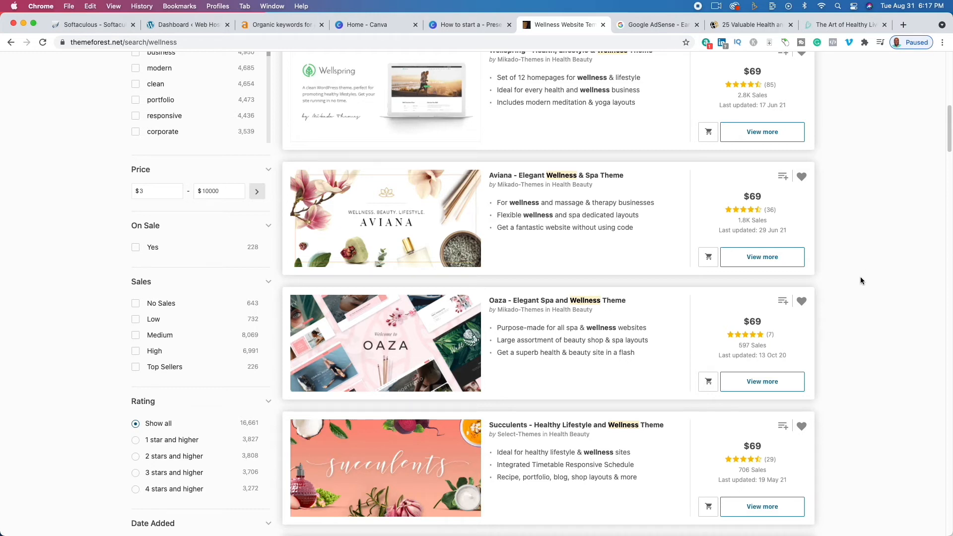
# Step: Switch to the WordPress dashboard and open the form for uploading a new theme in .zip format
pyautogui.click(174, 25)
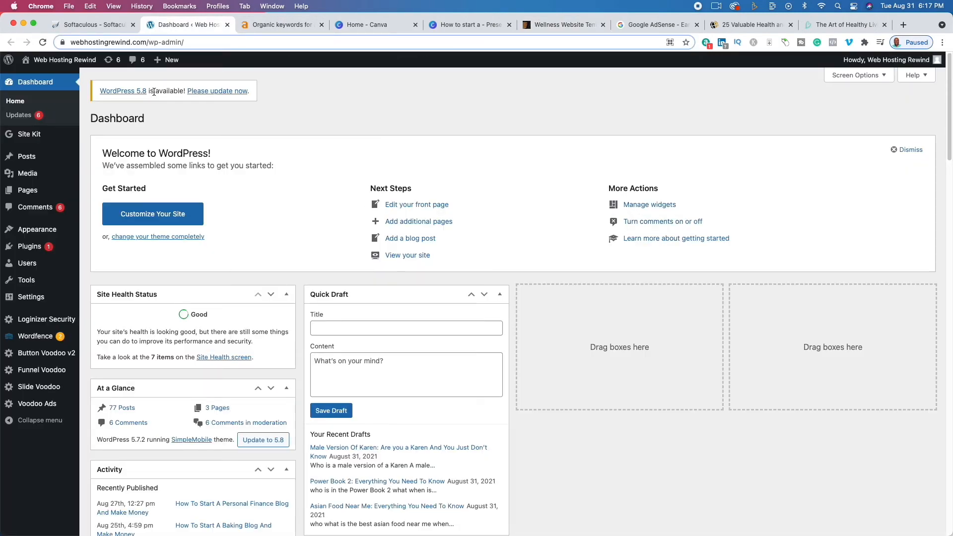
pyautogui.moveTo(38, 230)
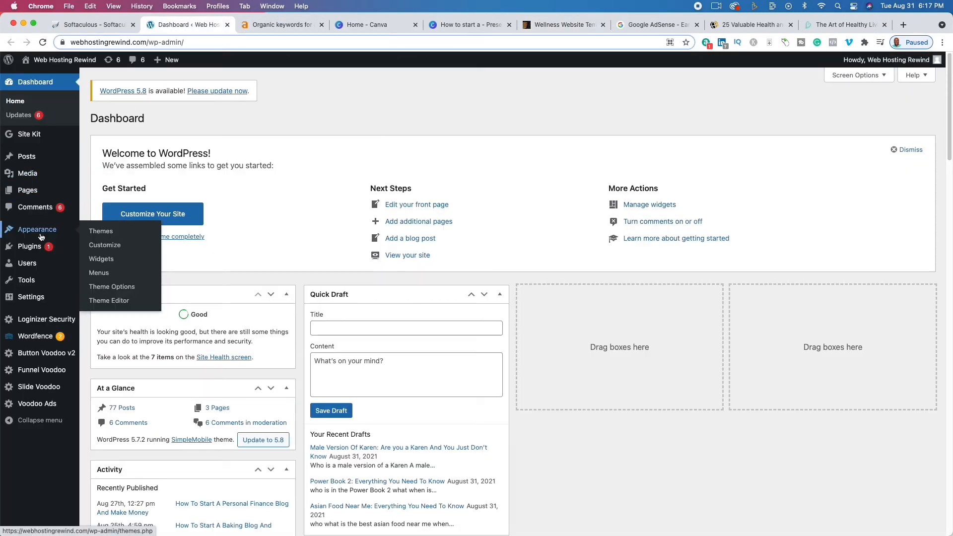
pyautogui.click(101, 232)
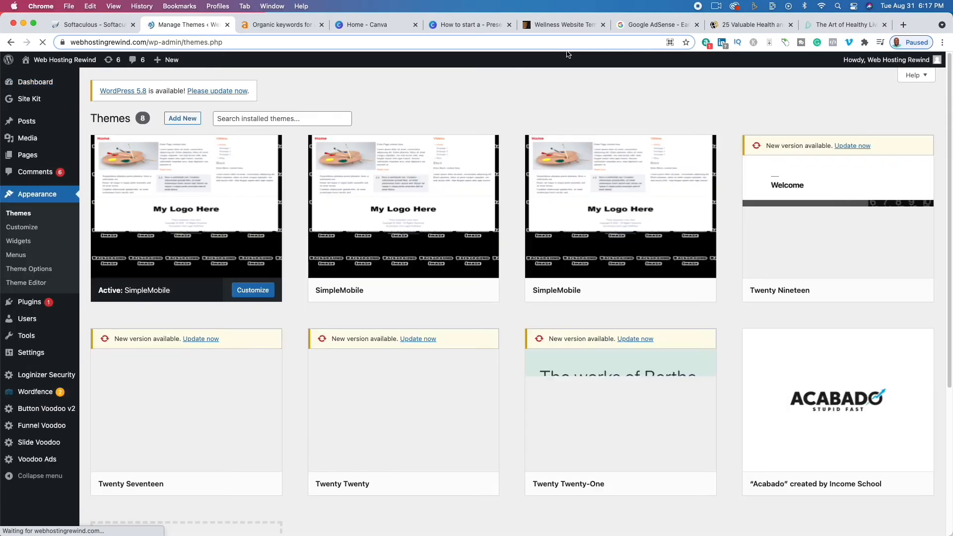
pyautogui.click(183, 119)
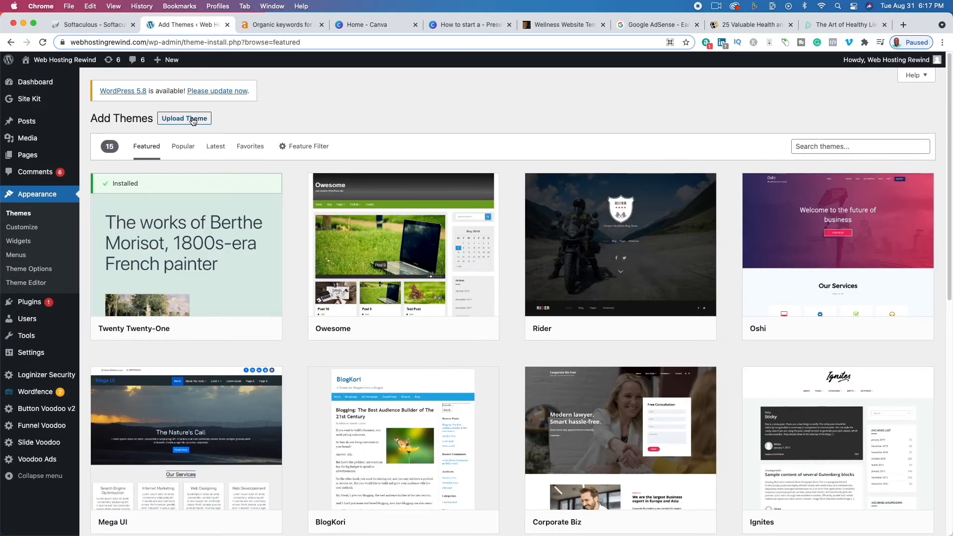
pyautogui.click(193, 120)
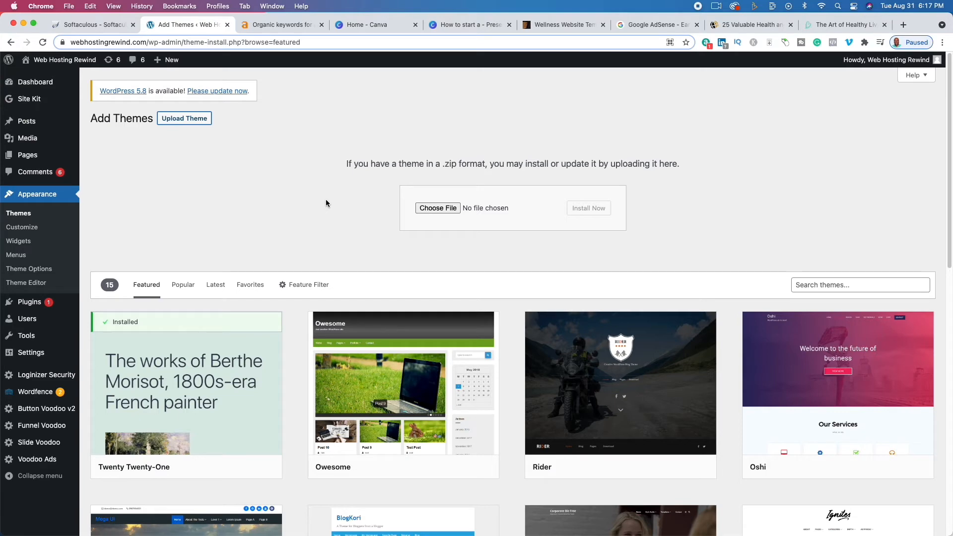
# Step: Check the Steps slide in the Canva presentation and start a new post in WordPress
pyautogui.click(458, 26)
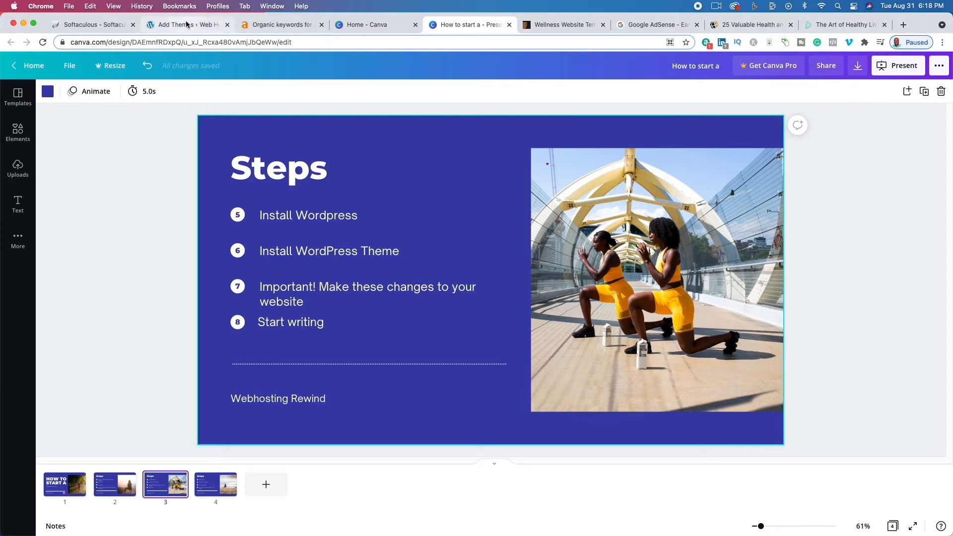
pyautogui.click(207, 28)
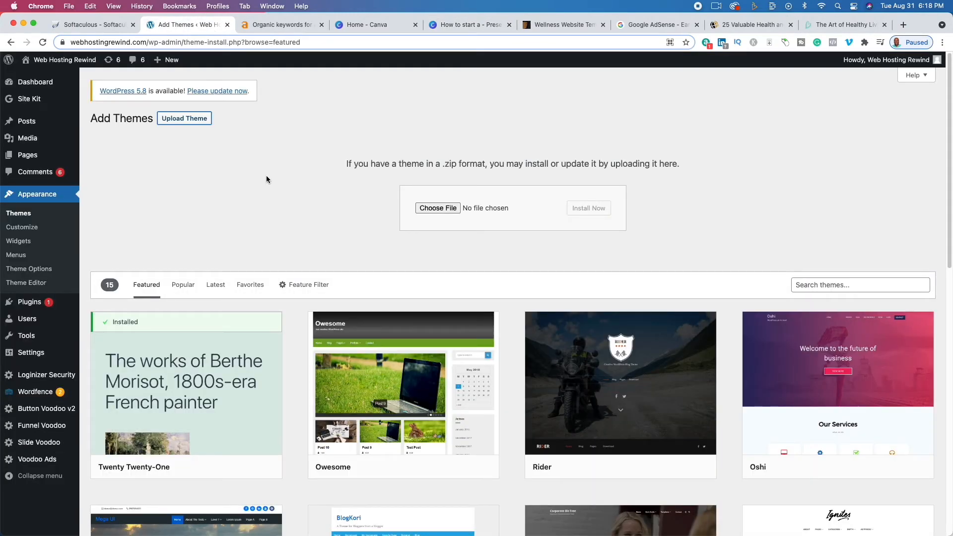
pyautogui.click(63, 127)
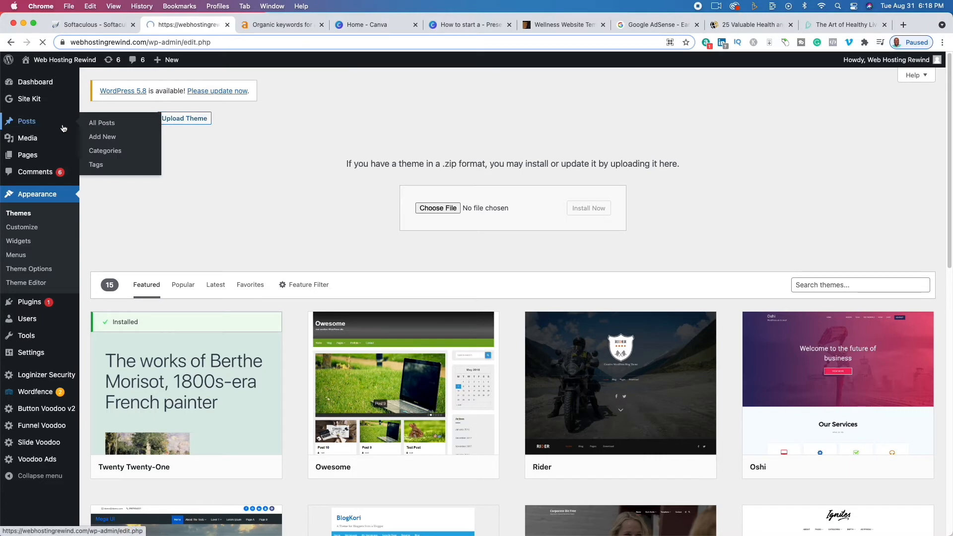
pyautogui.click(140, 118)
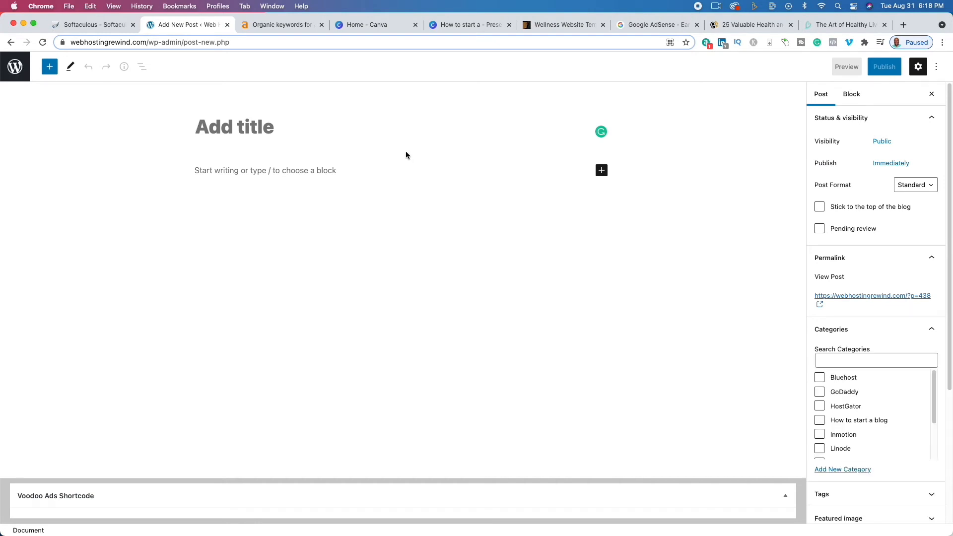
# Step: Find the keyword "treadclimber vs.treadmill" in the Ahrefs organic keywords list for artofhealthyliving.com and copy it
pyautogui.click(276, 22)
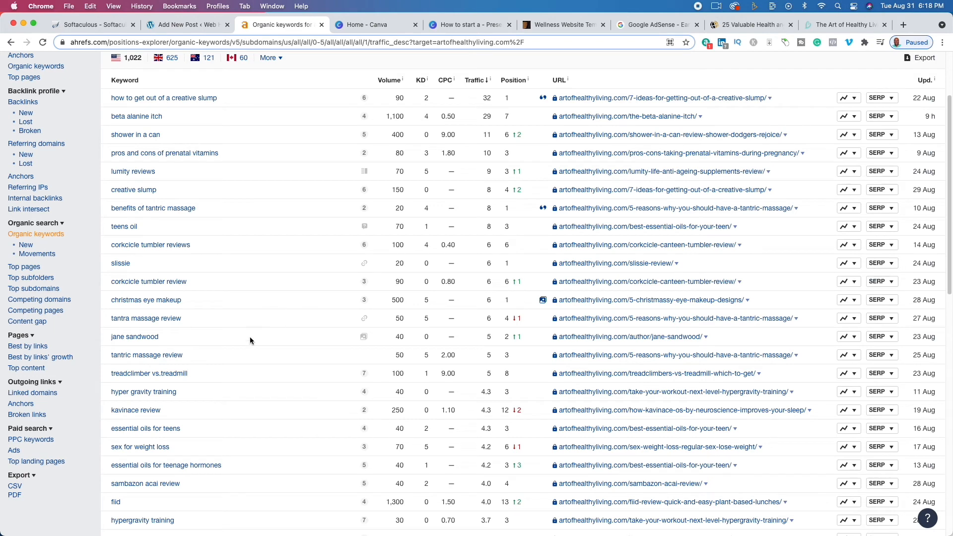
pyautogui.scroll(-5, 234, 435)
pyautogui.scroll(-6, 234, 434)
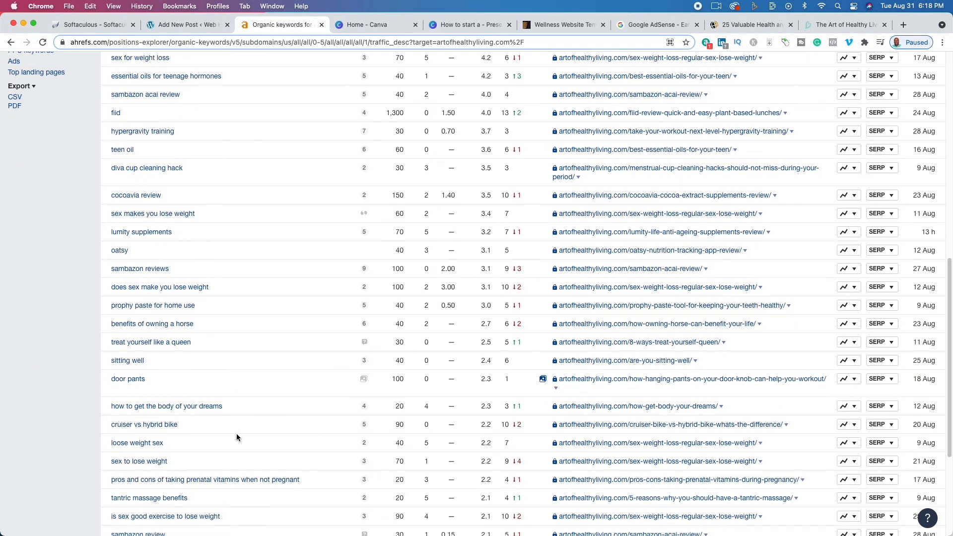
pyautogui.press('super+f')
pyautogui.write('tread')
pyautogui.scroll(-4, 255, 450)
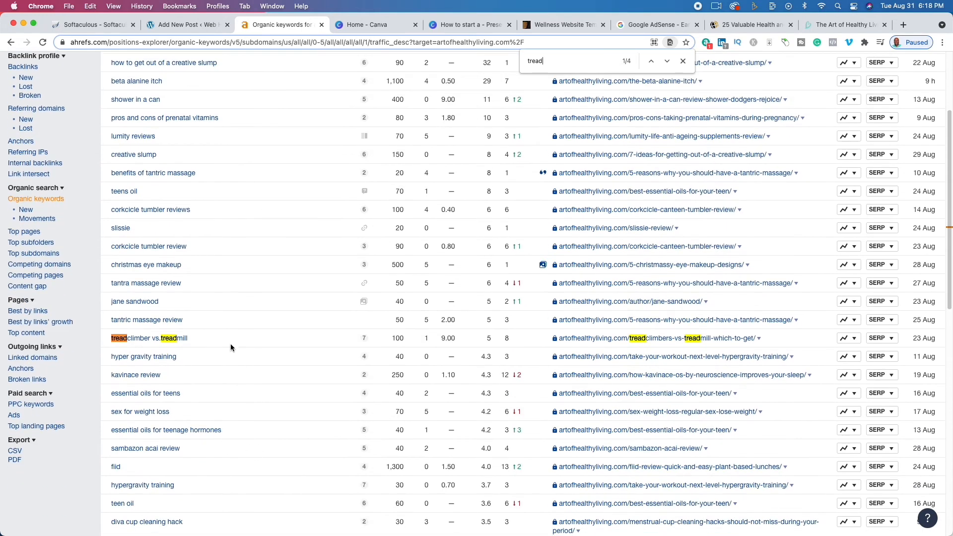
pyautogui.moveTo(224, 339); pyautogui.dragTo(112, 343)
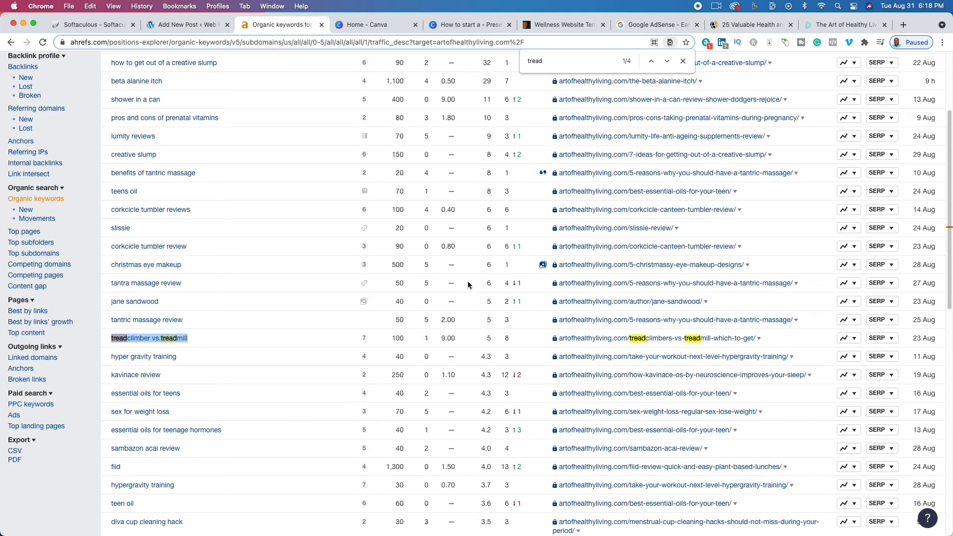
# Step: Enter the copied keyword as the WordPress post's title and tidy it to "Treadclimber VS. Treadmill"
pyautogui.click(204, 26)
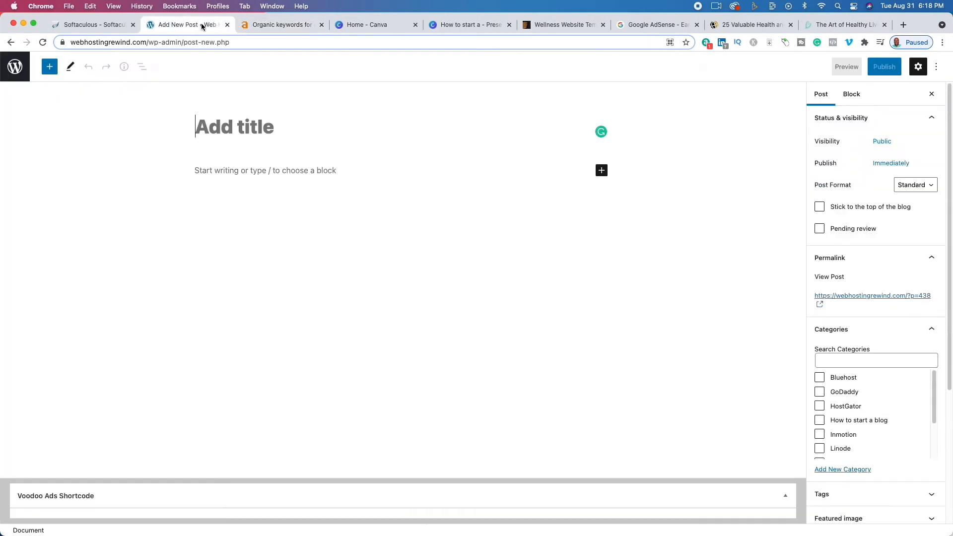
pyautogui.click(316, 138)
pyautogui.write('treadclimber vs.treadmill')
pyautogui.moveTo(205, 127); pyautogui.dragTo(196, 130)
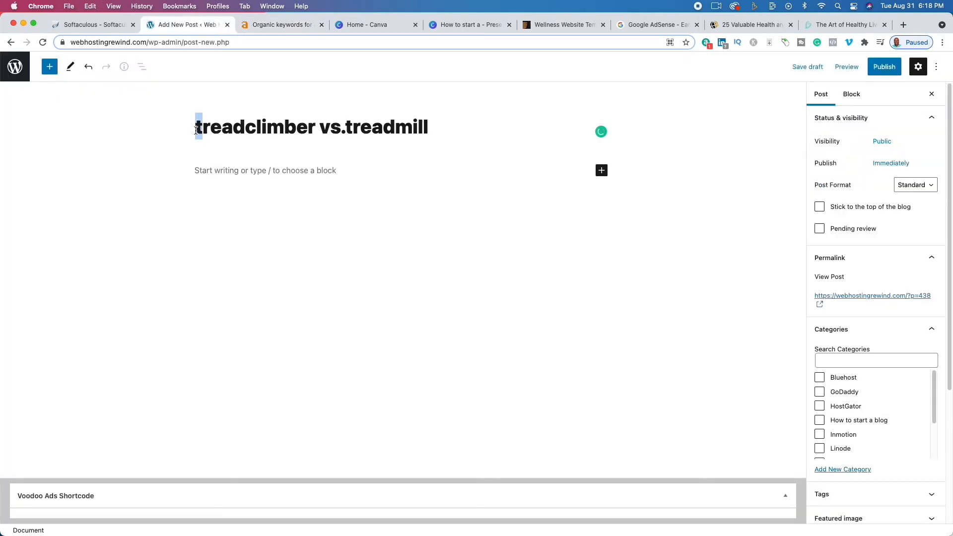
pyautogui.write('T')
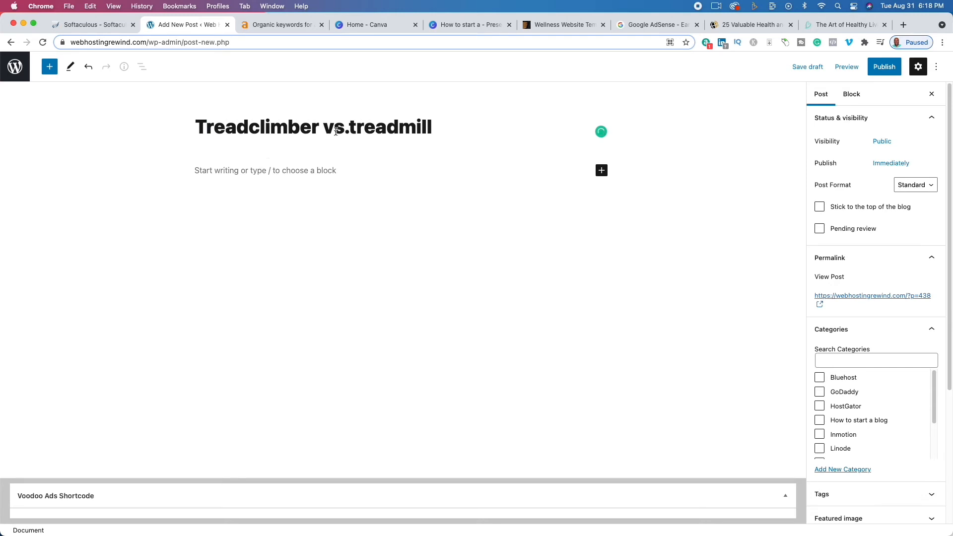
pyautogui.moveTo(346, 130); pyautogui.dragTo(328, 134)
pyautogui.write('VS')
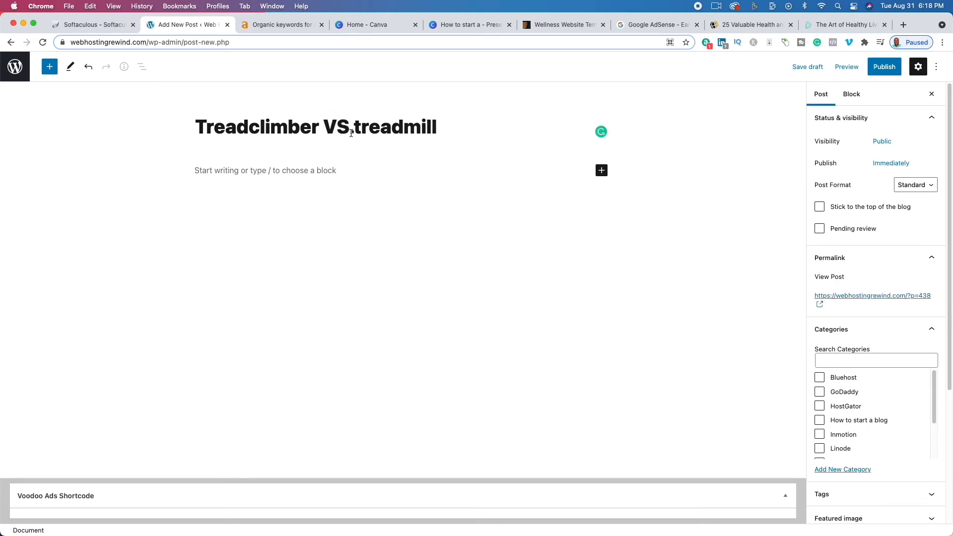
pyautogui.click(351, 131)
pyautogui.moveTo(357, 127); pyautogui.dragTo(365, 127)
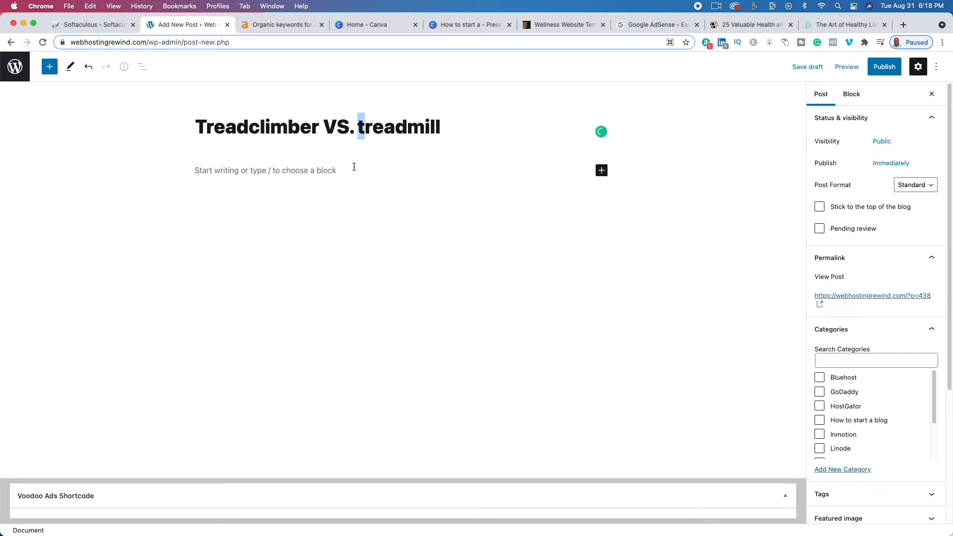
pyautogui.write('T')
# Step: Extend the post title with ": The Complete Comparison", correcting the spelling of "Comparison"
pyautogui.click(458, 127)
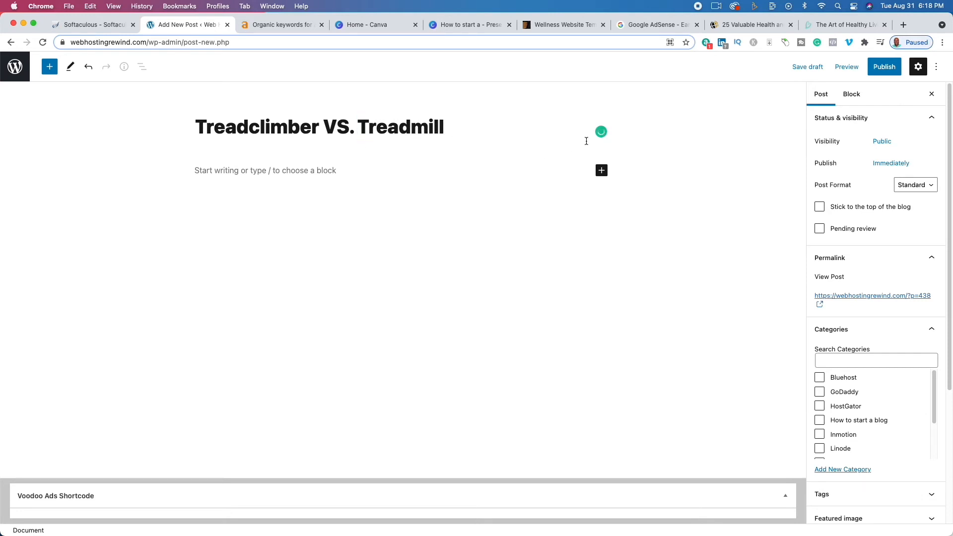
pyautogui.write(': The C')
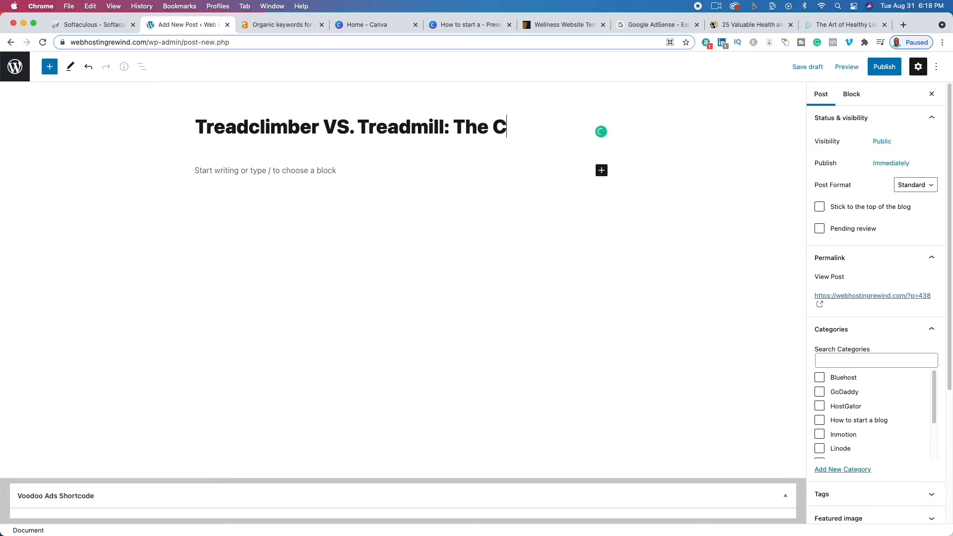
pyautogui.write('omplete Comparisson')
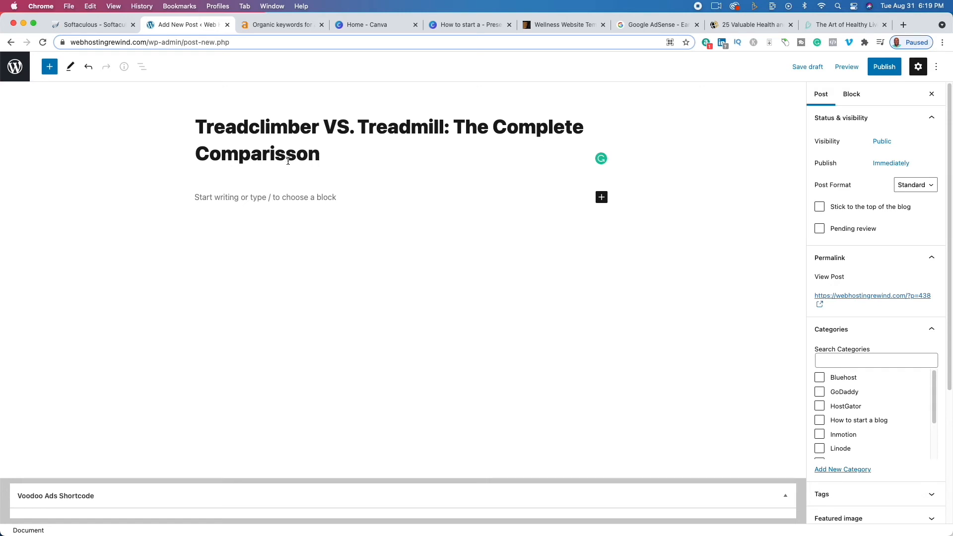
pyautogui.moveTo(196, 128); pyautogui.dragTo(462, 141)
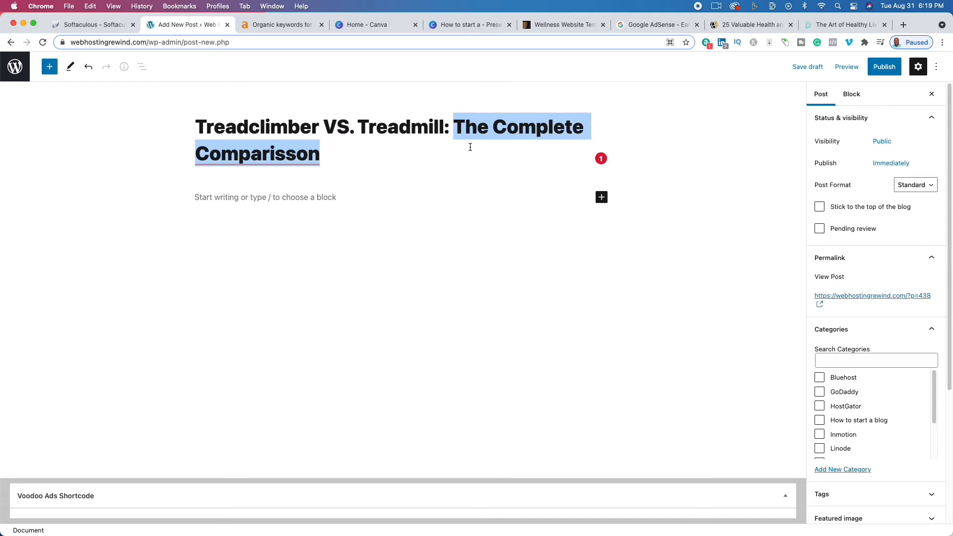
pyautogui.moveTo(313, 157)
pyautogui.click(279, 179)
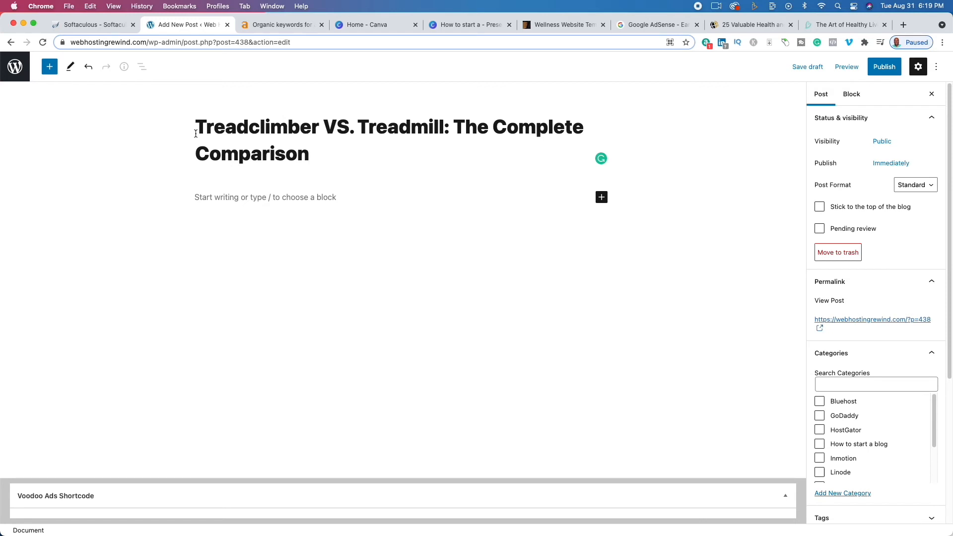
# Step: Copy "Treadclimber VS. Treadmill" from the post title and search Google for it in a new tab
pyautogui.moveTo(196, 126); pyautogui.dragTo(445, 119)
pyautogui.press('super+c')
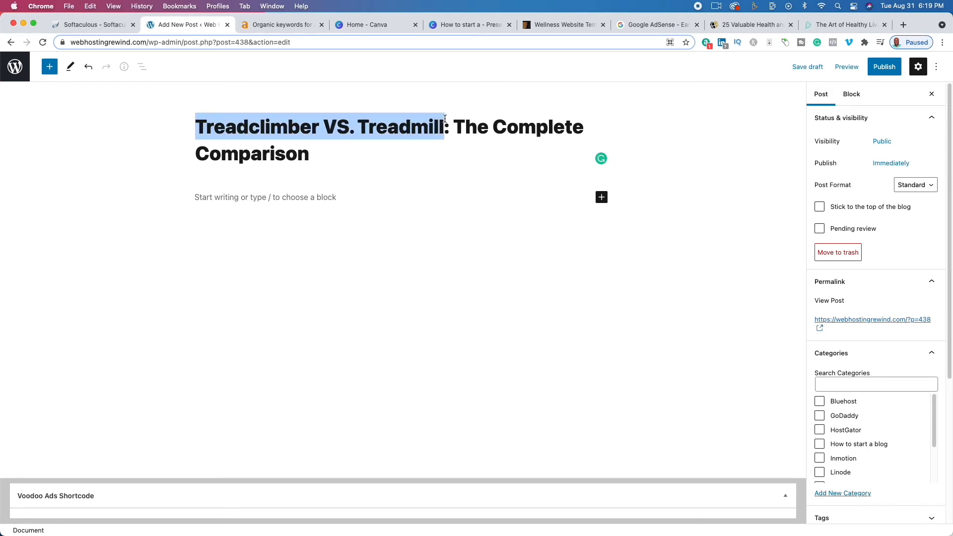
pyautogui.click(907, 27)
pyautogui.press('super+v')
pyautogui.press('Return')
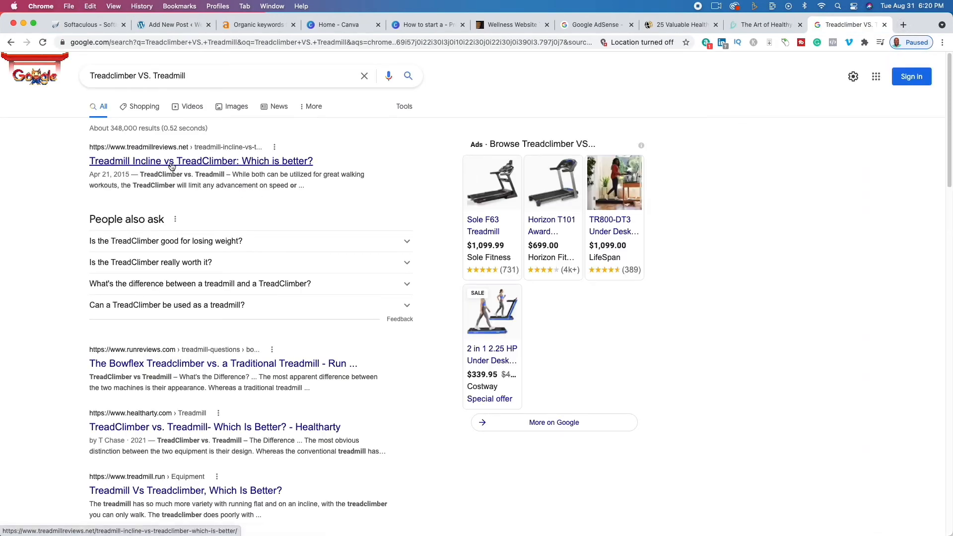
# Step: Open the Treadmill Reviews article "Treadmill Incline vs TreadClimber: Which is better?" and count the words of its full text
pyautogui.click(172, 166)
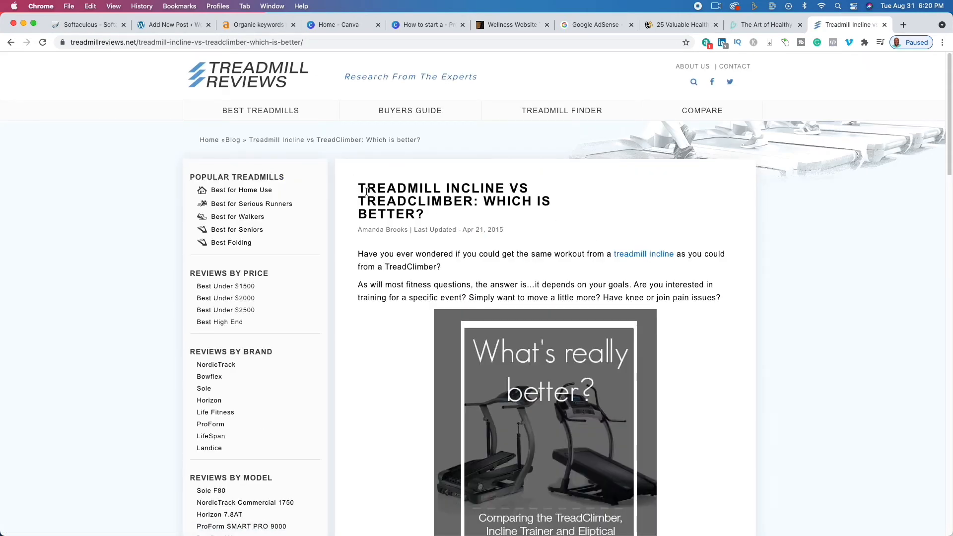
pyautogui.moveTo(358, 189); pyautogui.dragTo(708, 172)
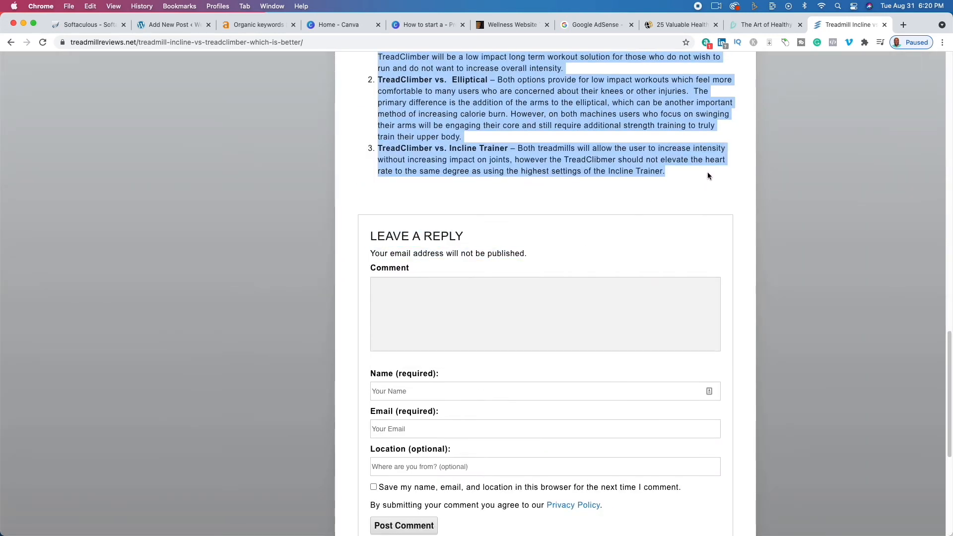
pyautogui.rightClick(576, 85)
pyautogui.click(621, 191)
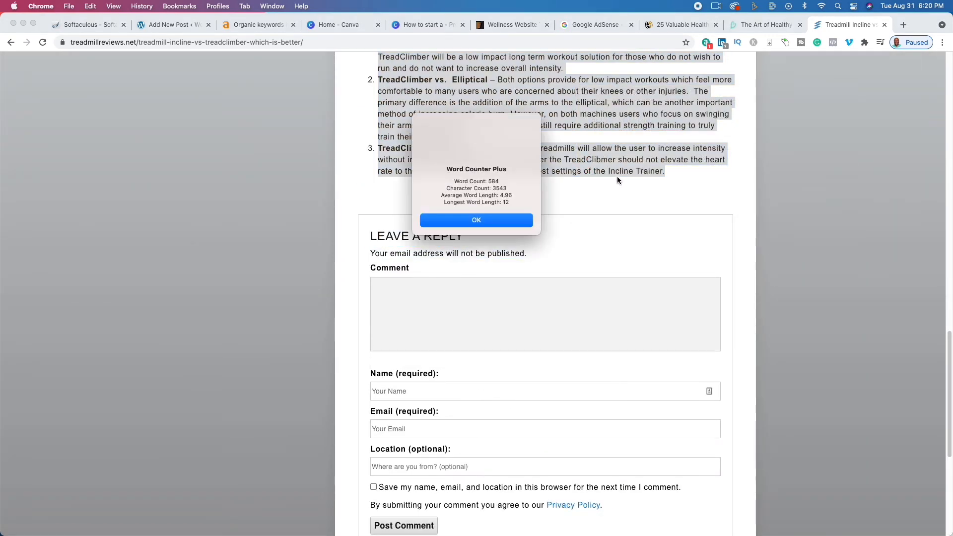
# Step: Dismiss the word count and the sale pop-up, and examine the Treadmill Reviews article's structure from title to final comparison
pyautogui.click(508, 226)
pyautogui.click(786, 246)
pyautogui.scroll(5, 785, 247)
pyautogui.scroll(10, 786, 246)
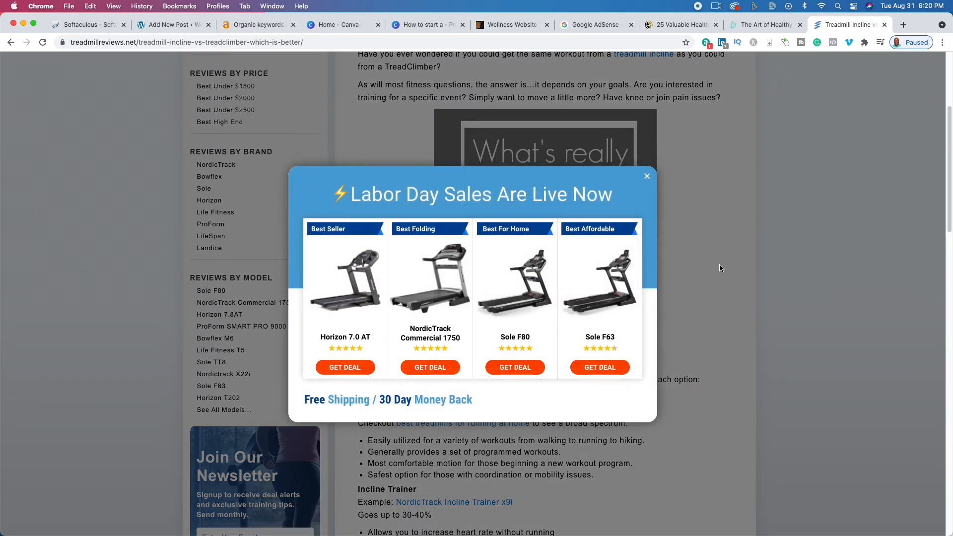
pyautogui.click(648, 177)
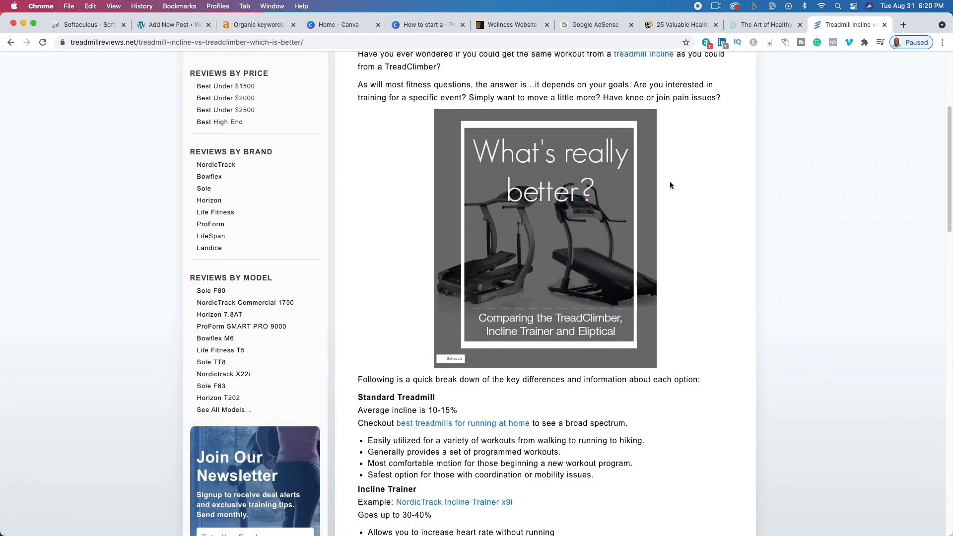
pyautogui.scroll(5, 714, 298)
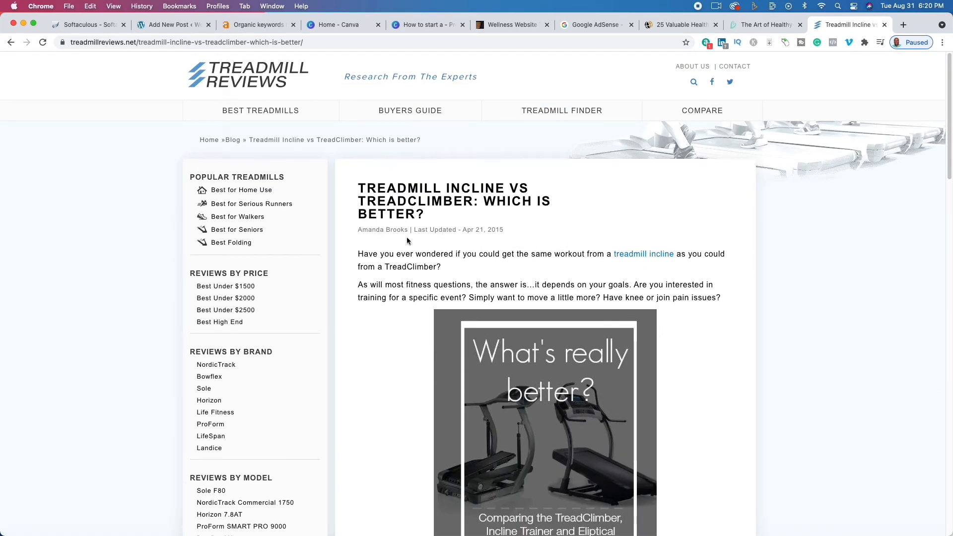
pyautogui.scroll(-15, 409, 297)
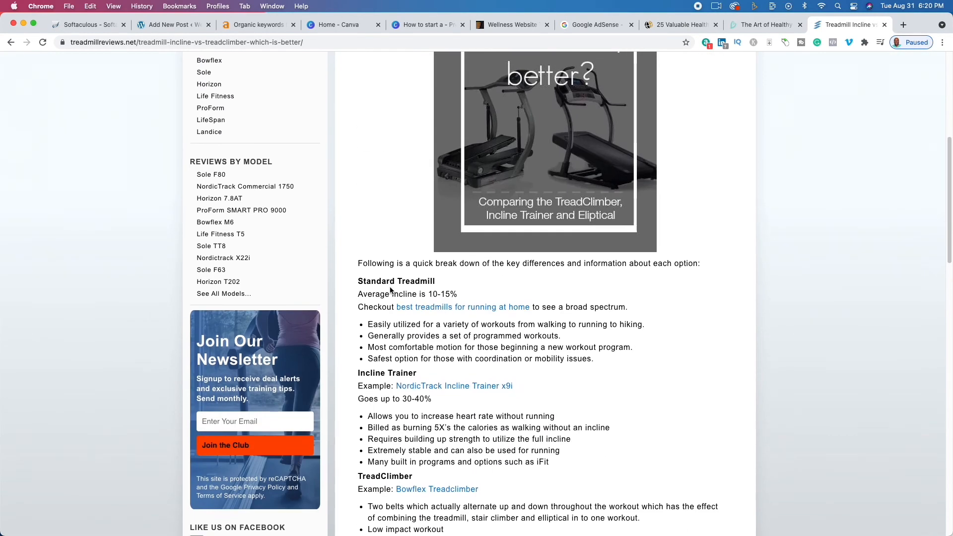
pyautogui.scroll(-1, 391, 290)
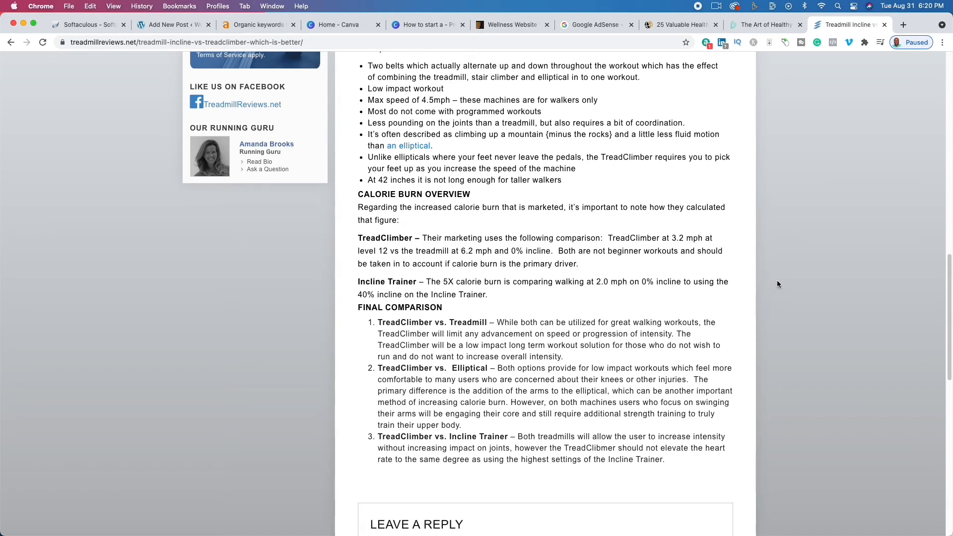
pyautogui.scroll(15, 634, 321)
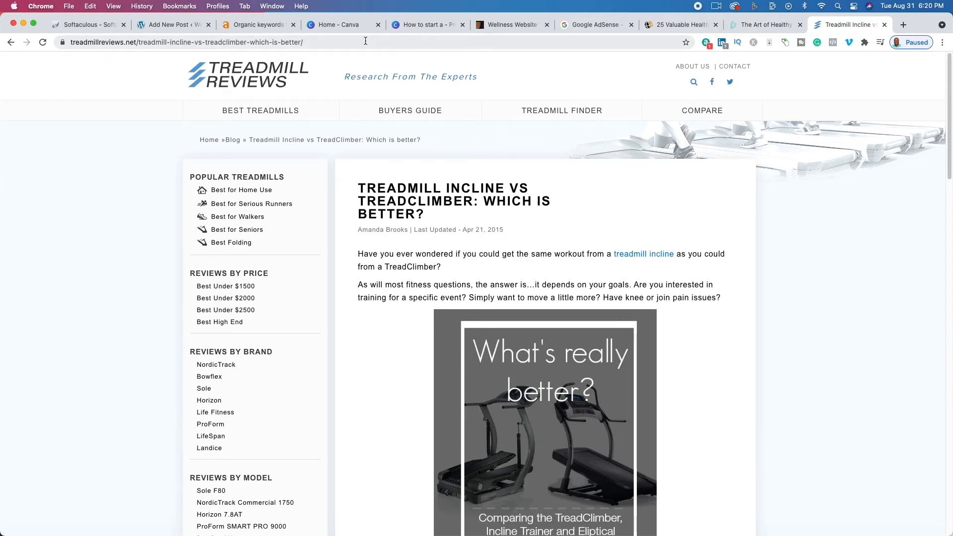
# Step: Outline the WordPress post body with separate paragraphs reading who, what, when, where, why and how
pyautogui.click(175, 25)
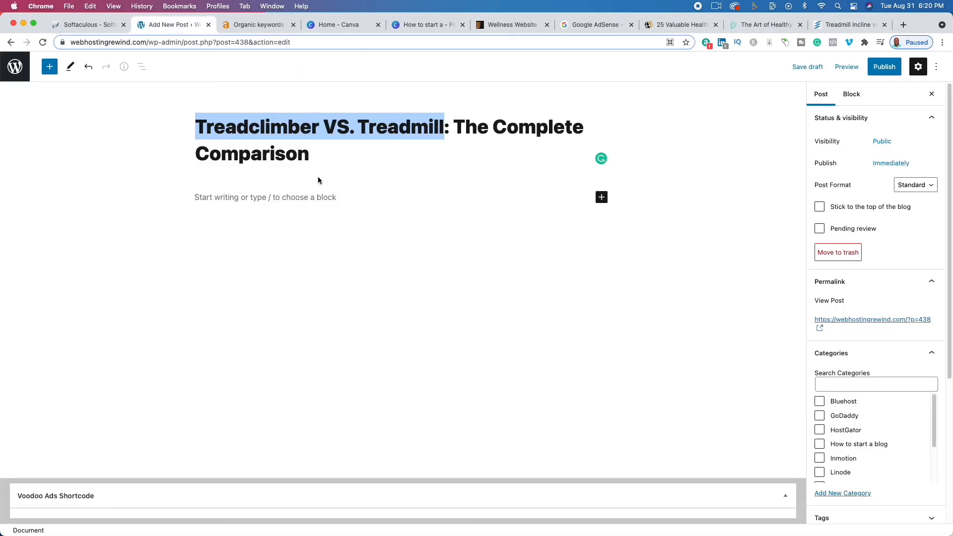
pyautogui.click(315, 200)
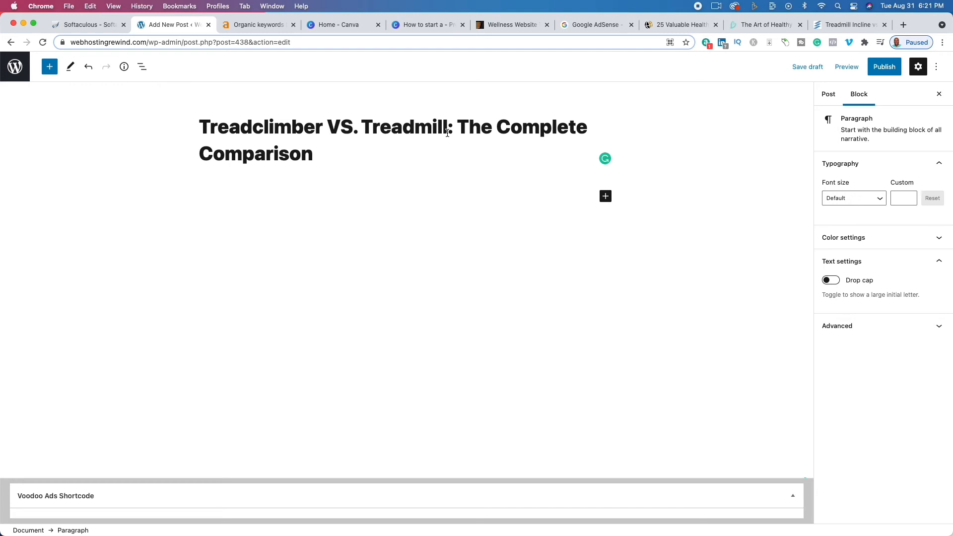
pyautogui.write('who')
pyautogui.press('Return')
pyautogui.write('what')
pyautogui.press('Return')
pyautogui.write('when')
pyautogui.press('Return')
pyautogui.write('where')
pyautogui.press('Return')
pyautogui.write('why')
pyautogui.write('how')
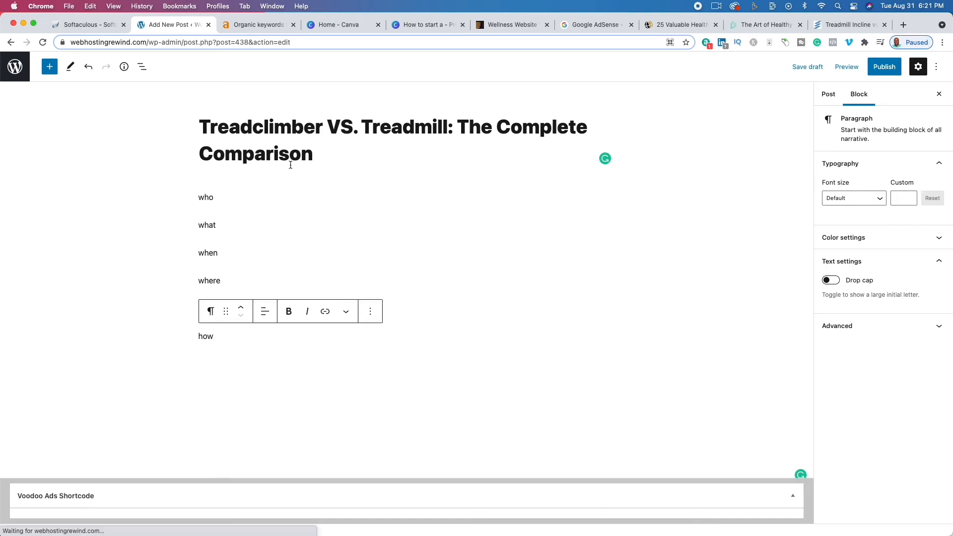
# Step: Expand "when" to "when to use a threadcliber" and add the paragraphs "when not to use a threadclimbe" and "what are the benefits o a treadmill"
pyautogui.click(251, 253)
pyautogui.write('to u')
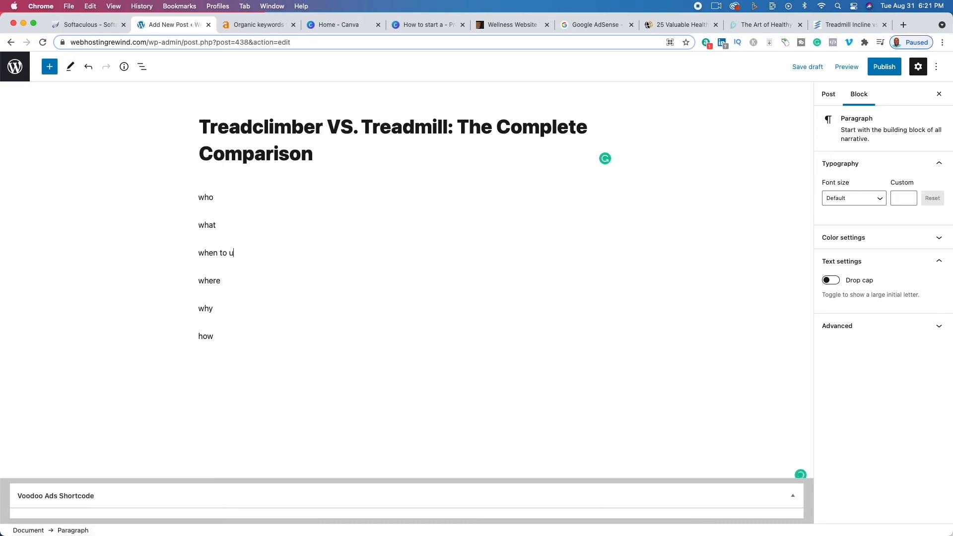
pyautogui.write('se a threadcliber')
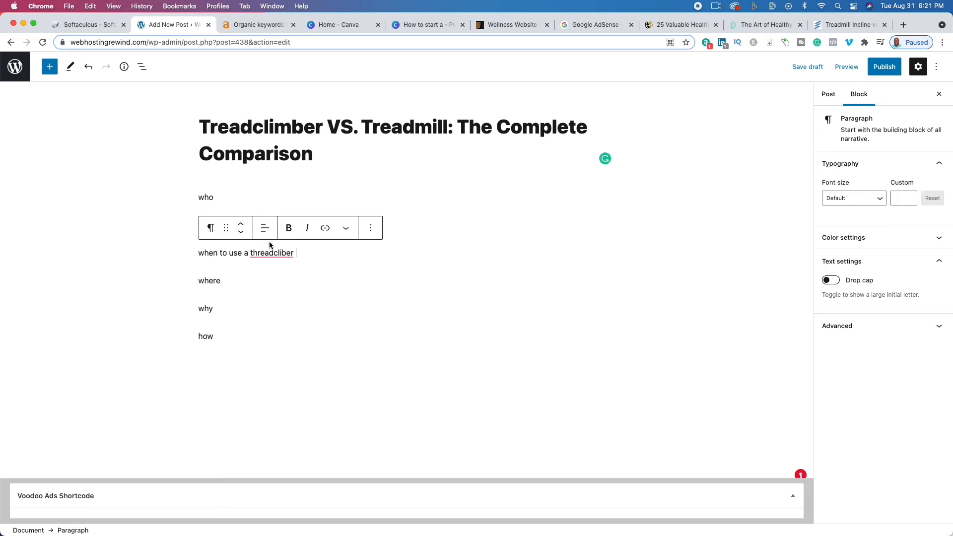
pyautogui.press('Return')
pyautogui.write('when not to')
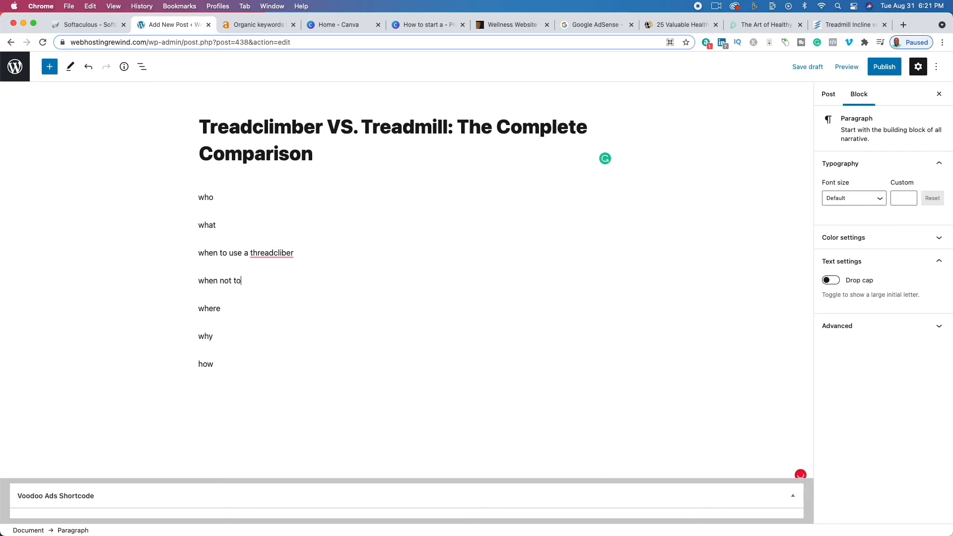
pyautogui.write(' use a threadclimbe')
pyautogui.press('Return')
pyautogui.write('what are t')
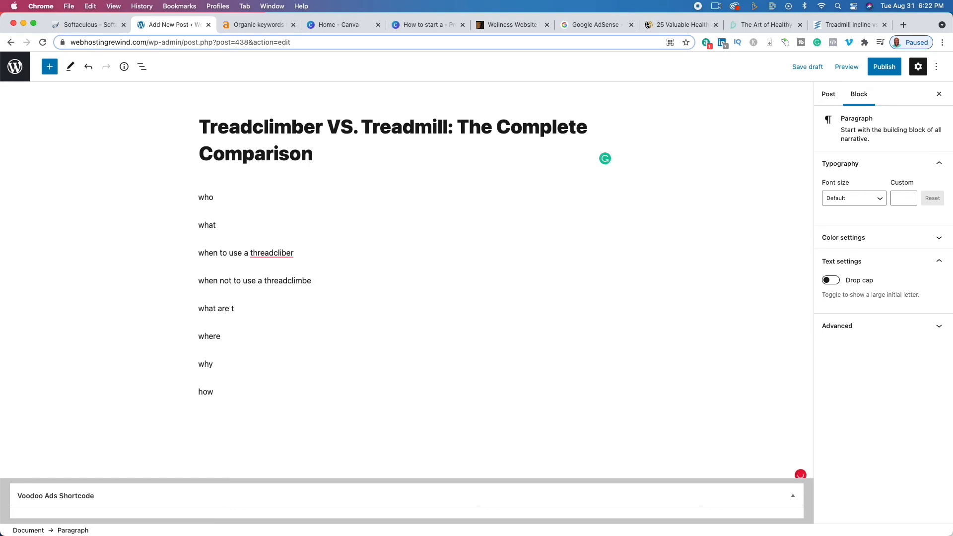
pyautogui.write('he benefits o a treadmill')
# Step: Clear the text of the "when to use a threadcliber" paragraph in the post outline
pyautogui.tripleClick(223, 252)
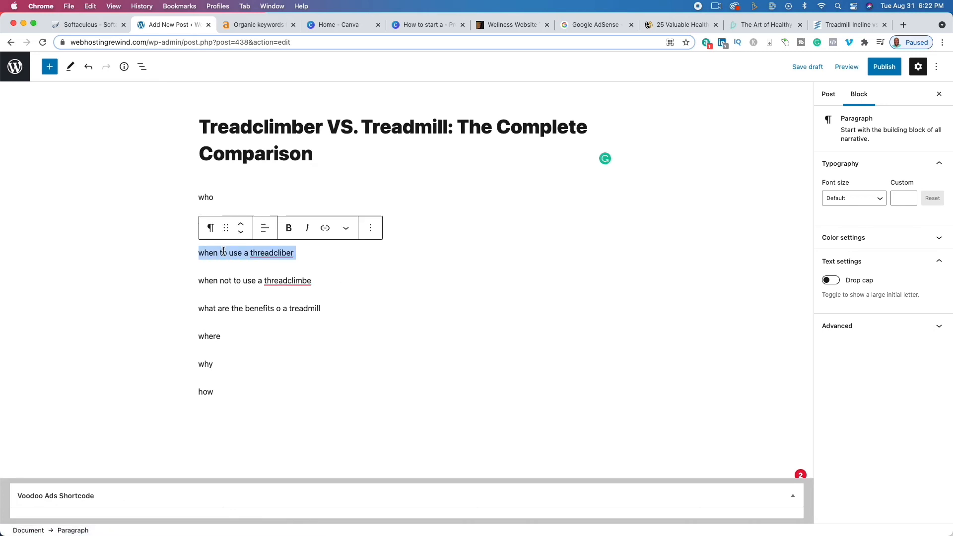
pyautogui.write('what')
pyautogui.press('Return')
pyautogui.moveTo(299, 281)
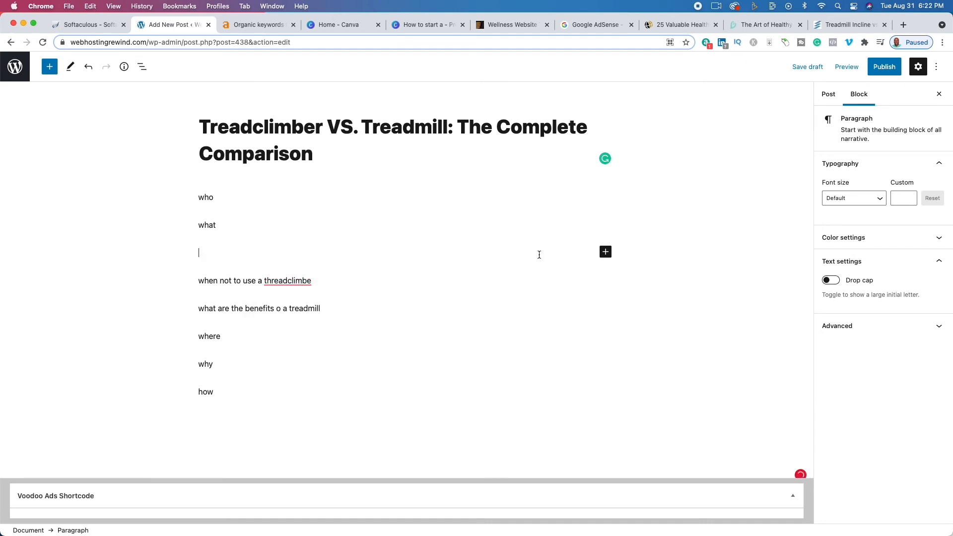
# Step: Add the answer "There are 10 benefits to using a threadmill" as a new paragraph below the treadmill benefits question
pyautogui.click(344, 308)
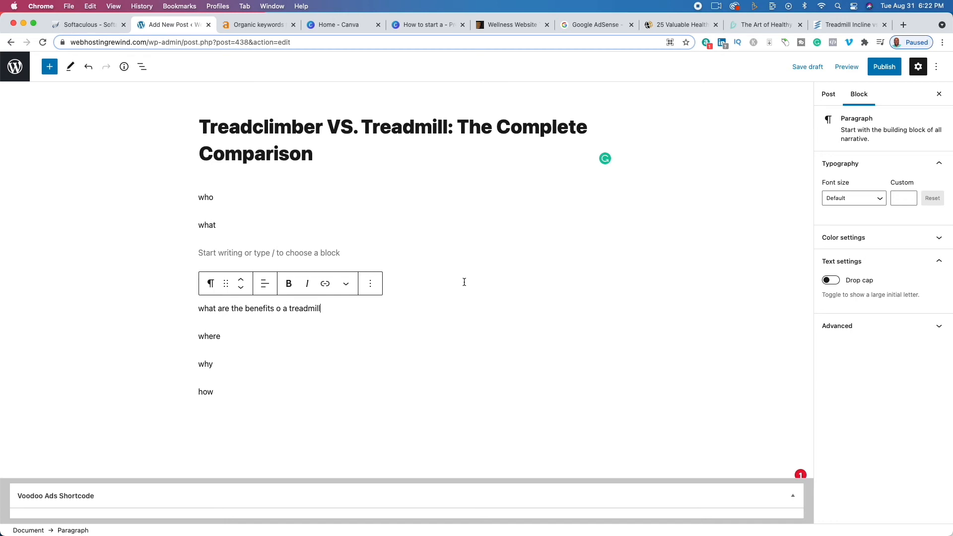
pyautogui.press('Return')
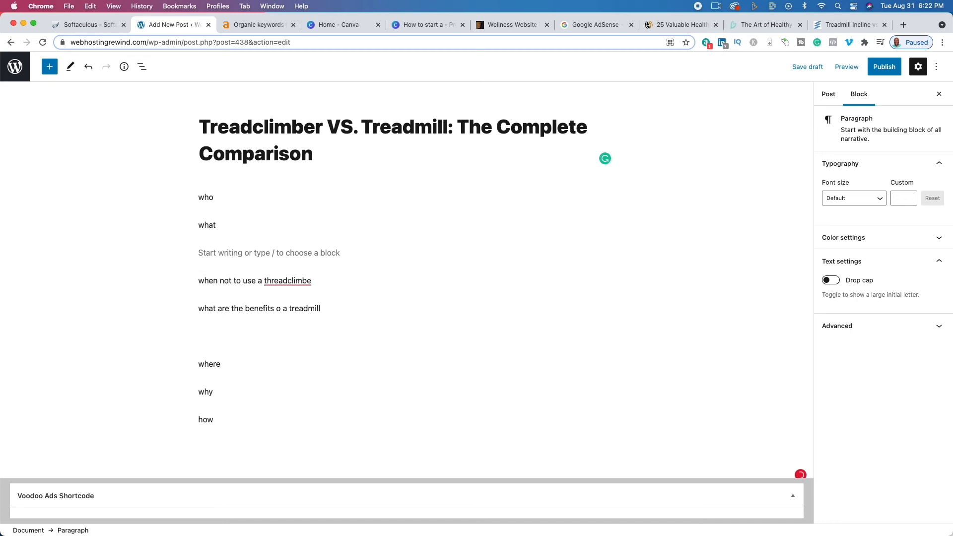
pyautogui.write('There are 10 beneif')
pyautogui.write('ts to')
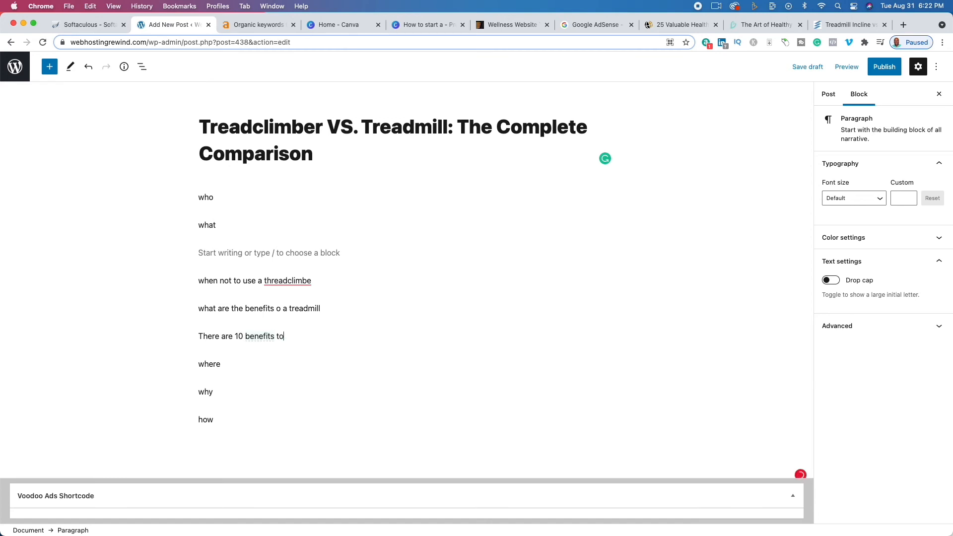
pyautogui.write(' use')
pyautogui.write('ing a ')
pyautogui.write('threadmill')
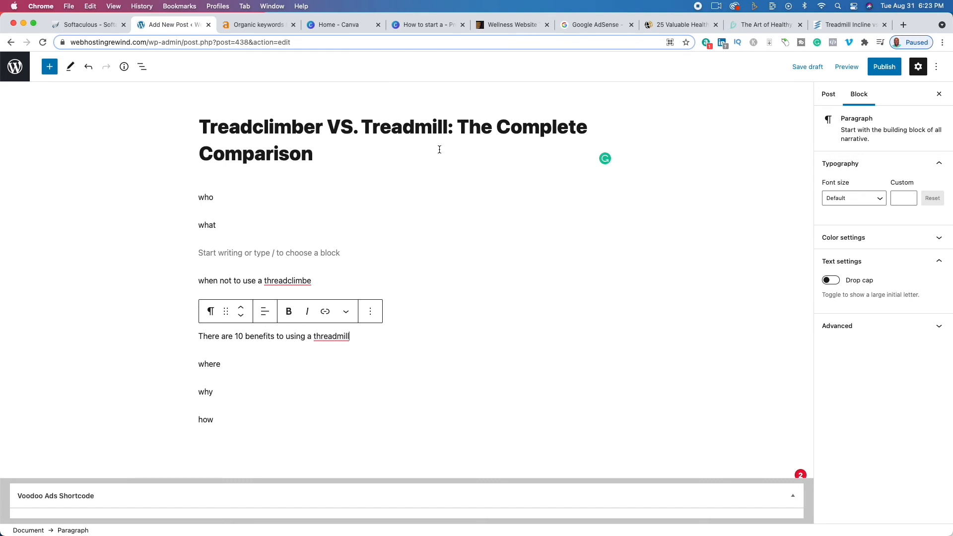
# Step: Show the fourth slide of the Canva steps presentation, and look through the Treadmill Reviews article
pyautogui.click(430, 24)
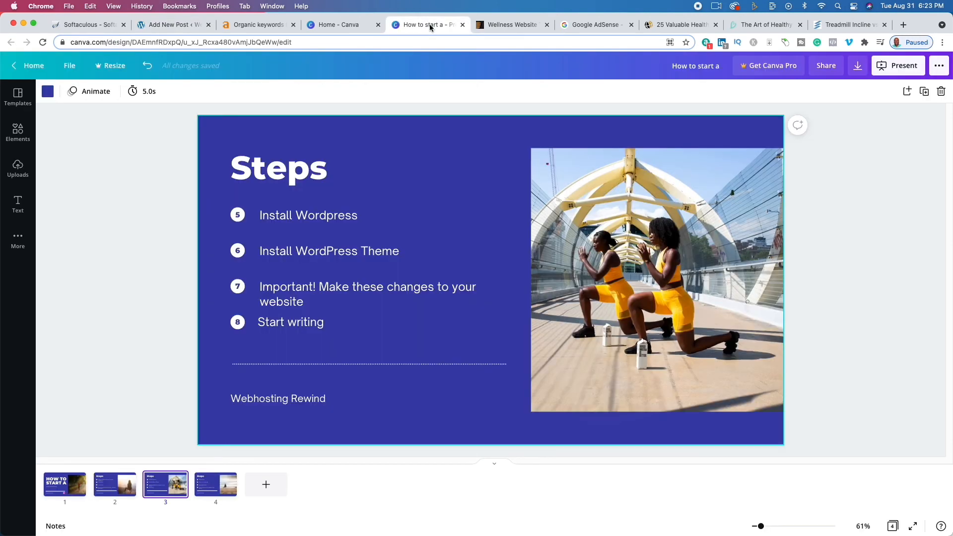
pyautogui.click(209, 489)
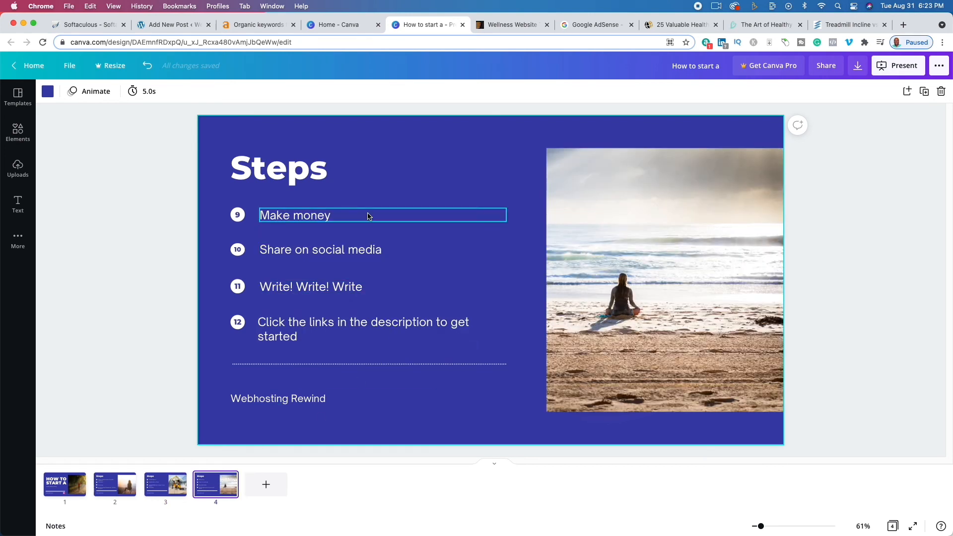
pyautogui.click(847, 27)
pyautogui.scroll(-10, 710, 324)
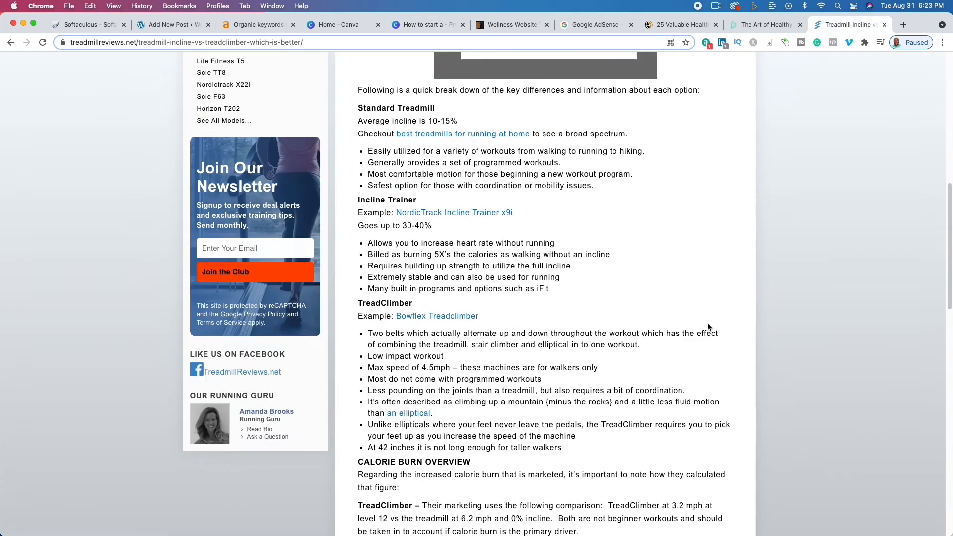
pyautogui.scroll(-15, 708, 324)
pyautogui.scroll(20, 708, 323)
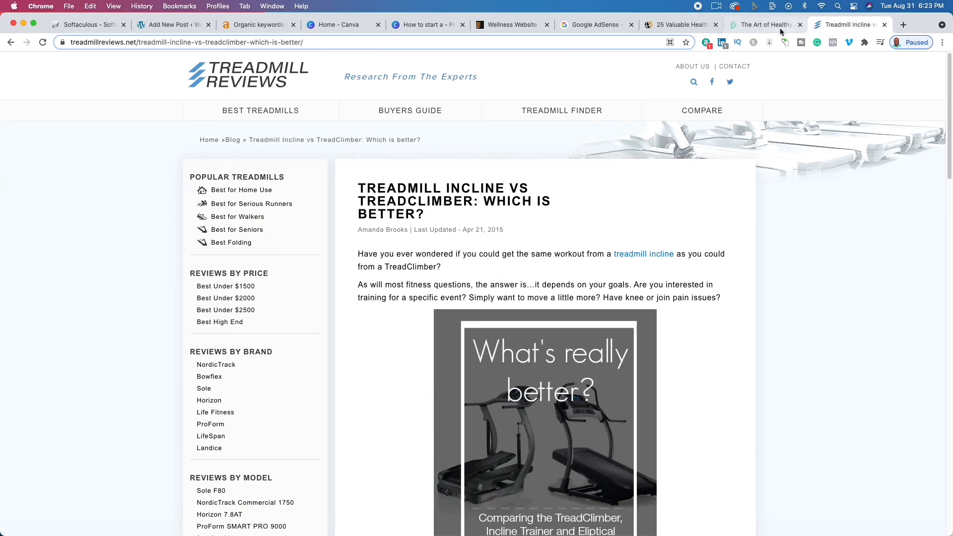
# Step: Look over the Art of Healthy Living homepage and the Google AdSense start page, and return to the Treadmill Reviews article
pyautogui.click(762, 25)
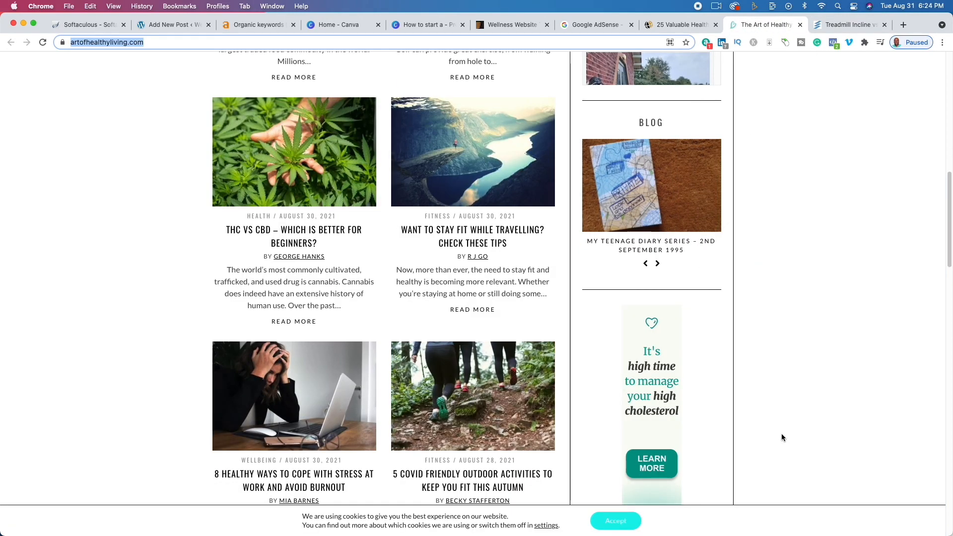
pyautogui.scroll(-10, 781, 434)
pyautogui.scroll(20, 782, 434)
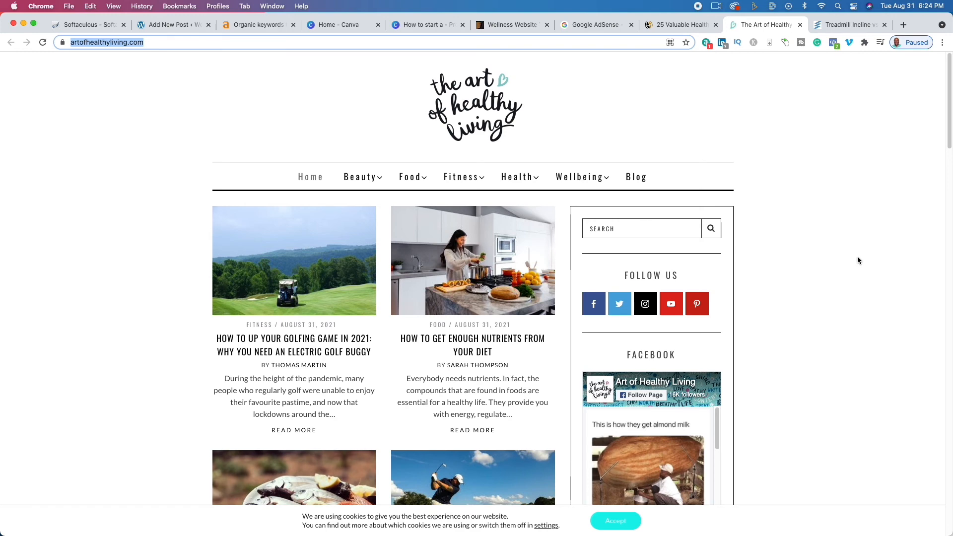
pyautogui.click(594, 26)
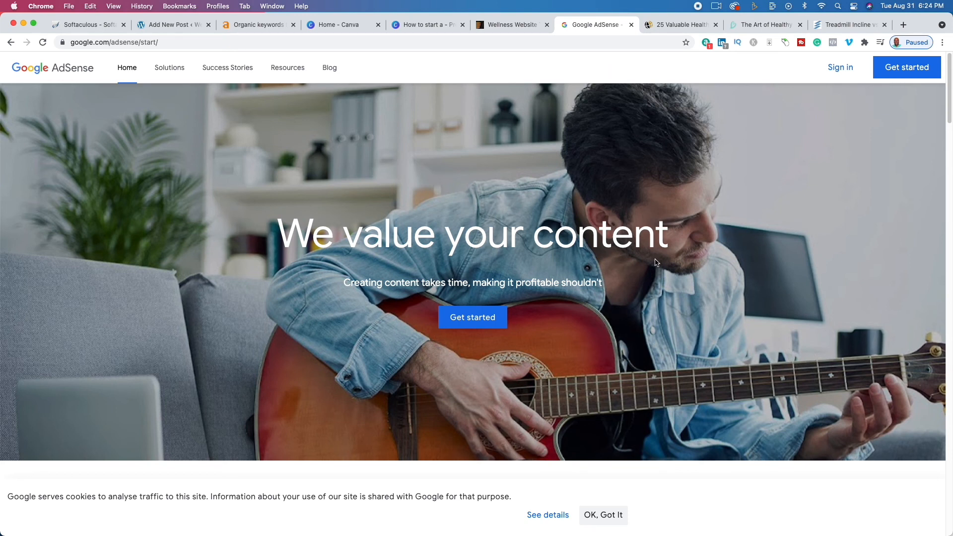
pyautogui.click(849, 25)
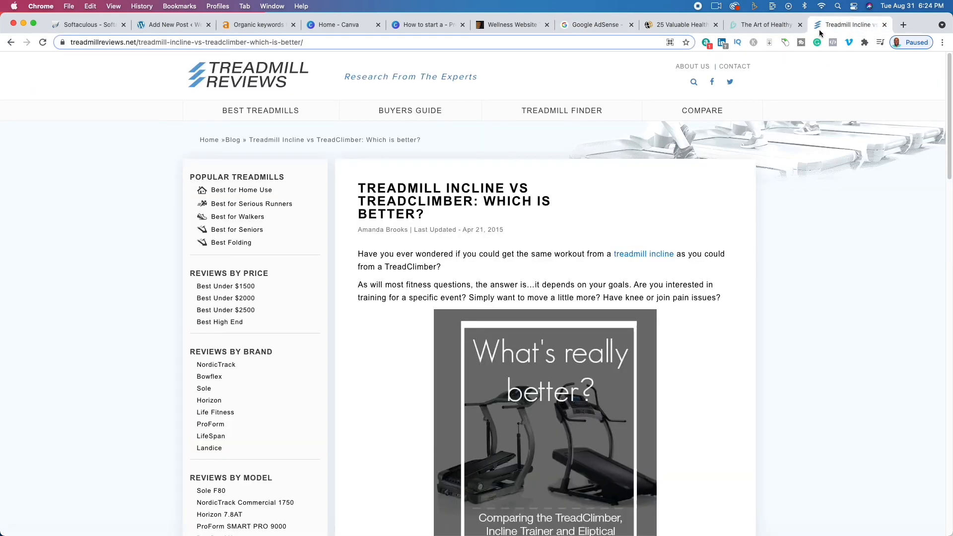
# Step: Examine the Art of Healthy Living homepage's posts, sidebar and footer sign-up area, and return to the Canva steps slide
pyautogui.click(765, 24)
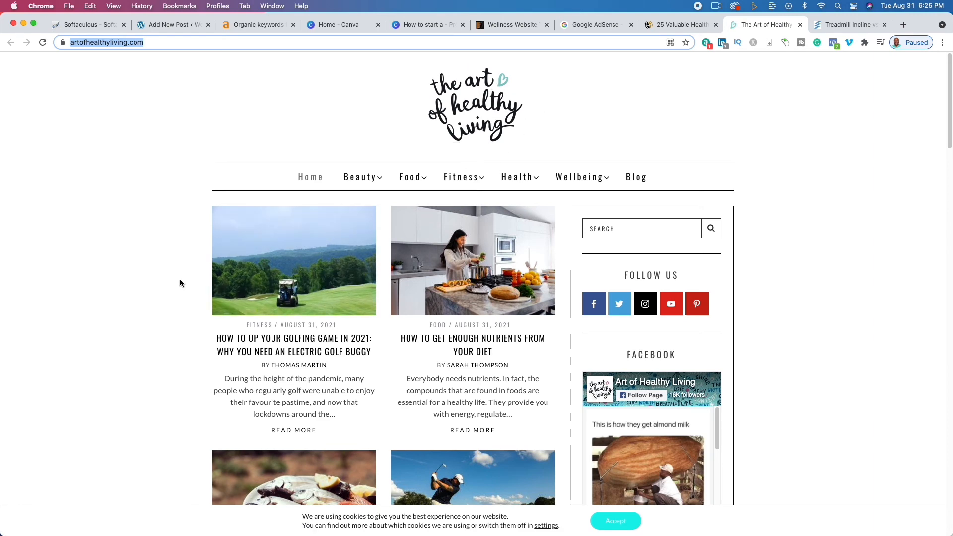
pyautogui.scroll(-8, 180, 279)
pyautogui.scroll(8, 180, 280)
pyautogui.scroll(-7, 149, 348)
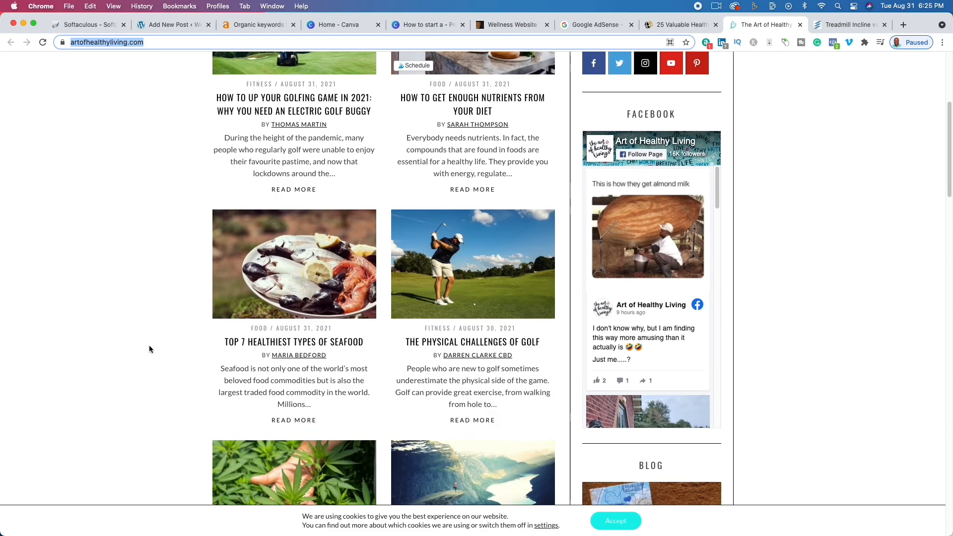
pyautogui.scroll(-7, 149, 349)
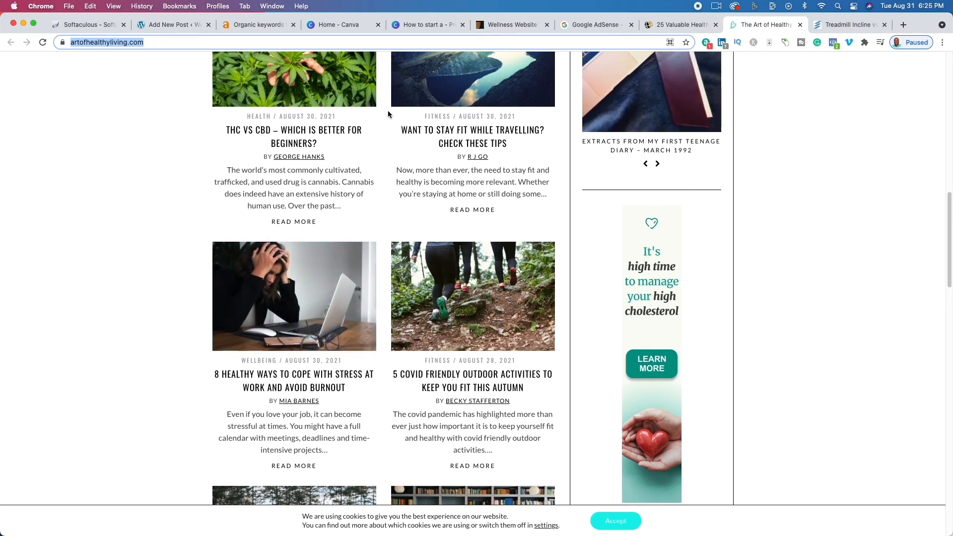
pyautogui.scroll(10, 126, 285)
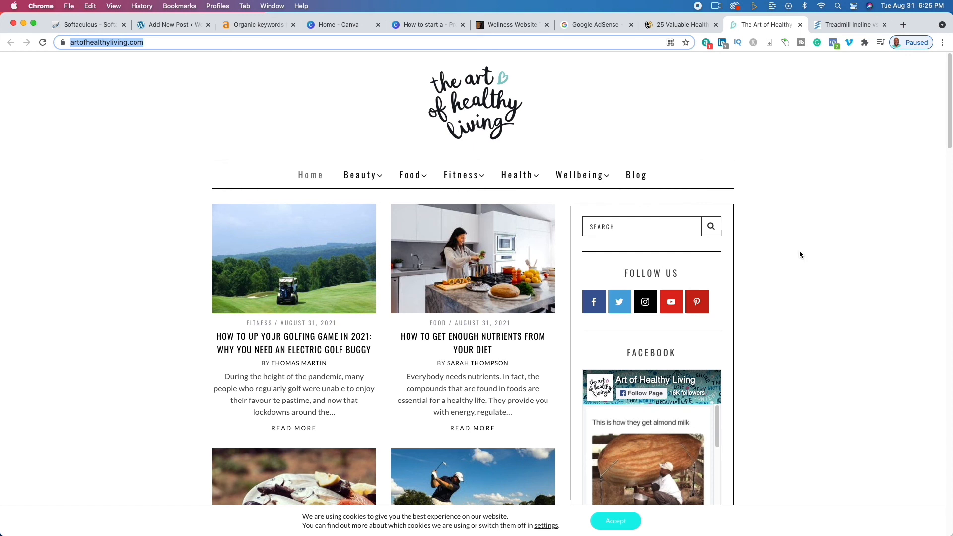
pyautogui.scroll(-6, 791, 399)
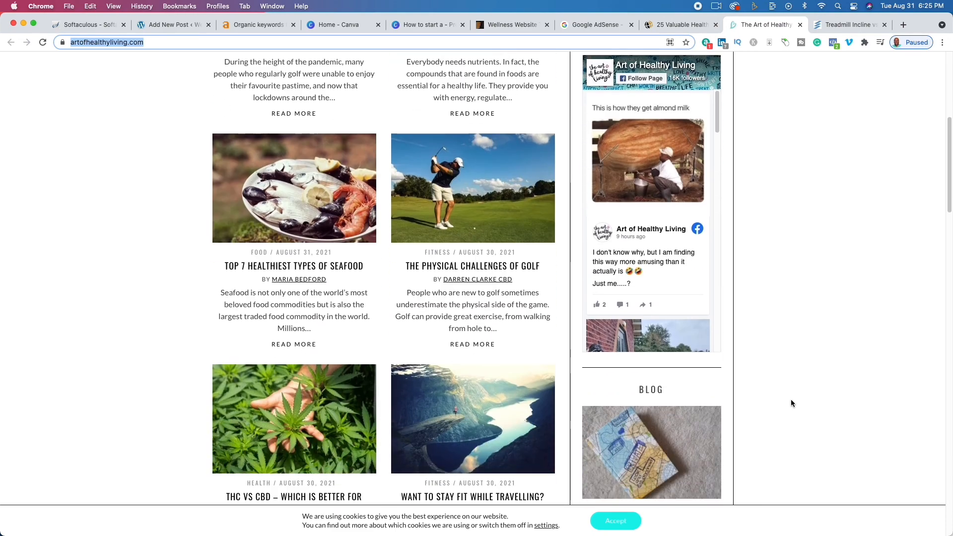
pyautogui.scroll(-15, 792, 403)
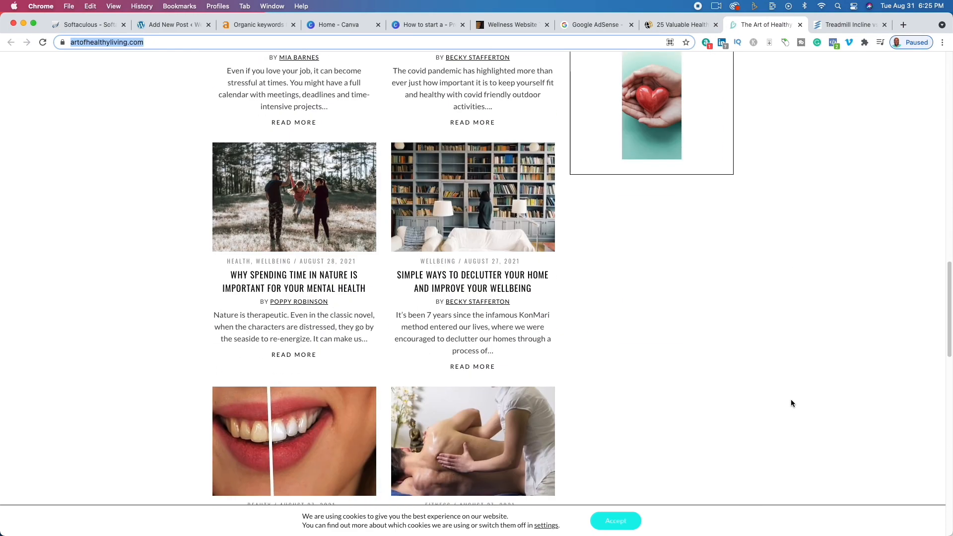
pyautogui.scroll(-15, 791, 402)
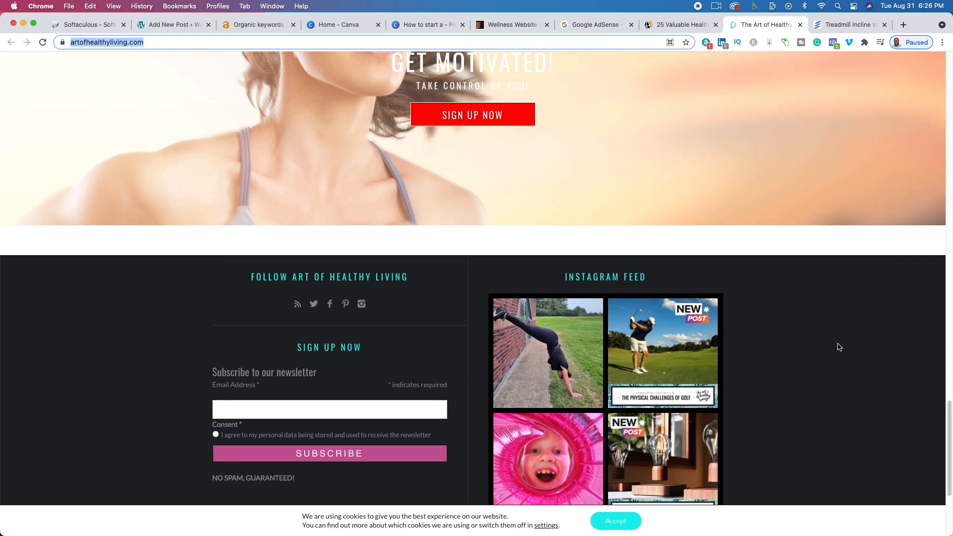
pyautogui.scroll(20, 669, 360)
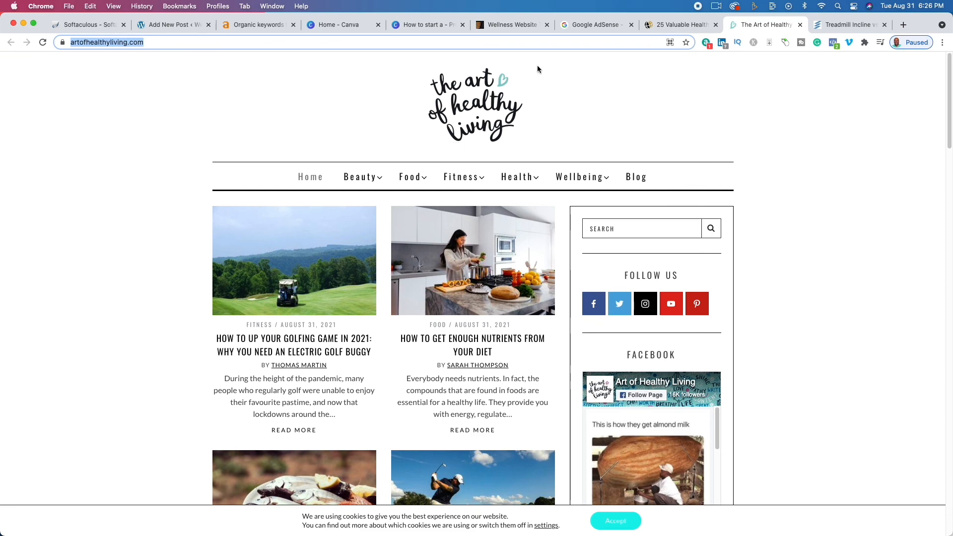
pyautogui.click(431, 23)
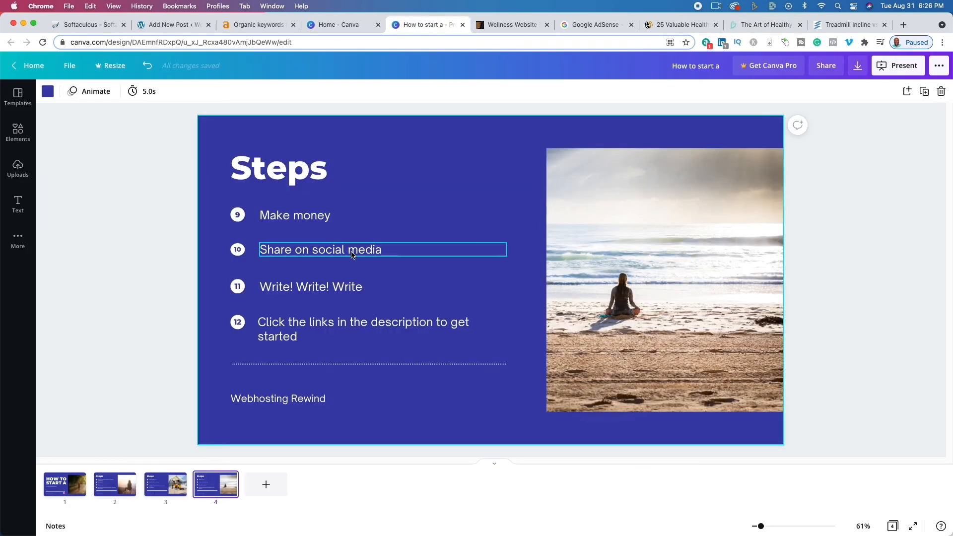